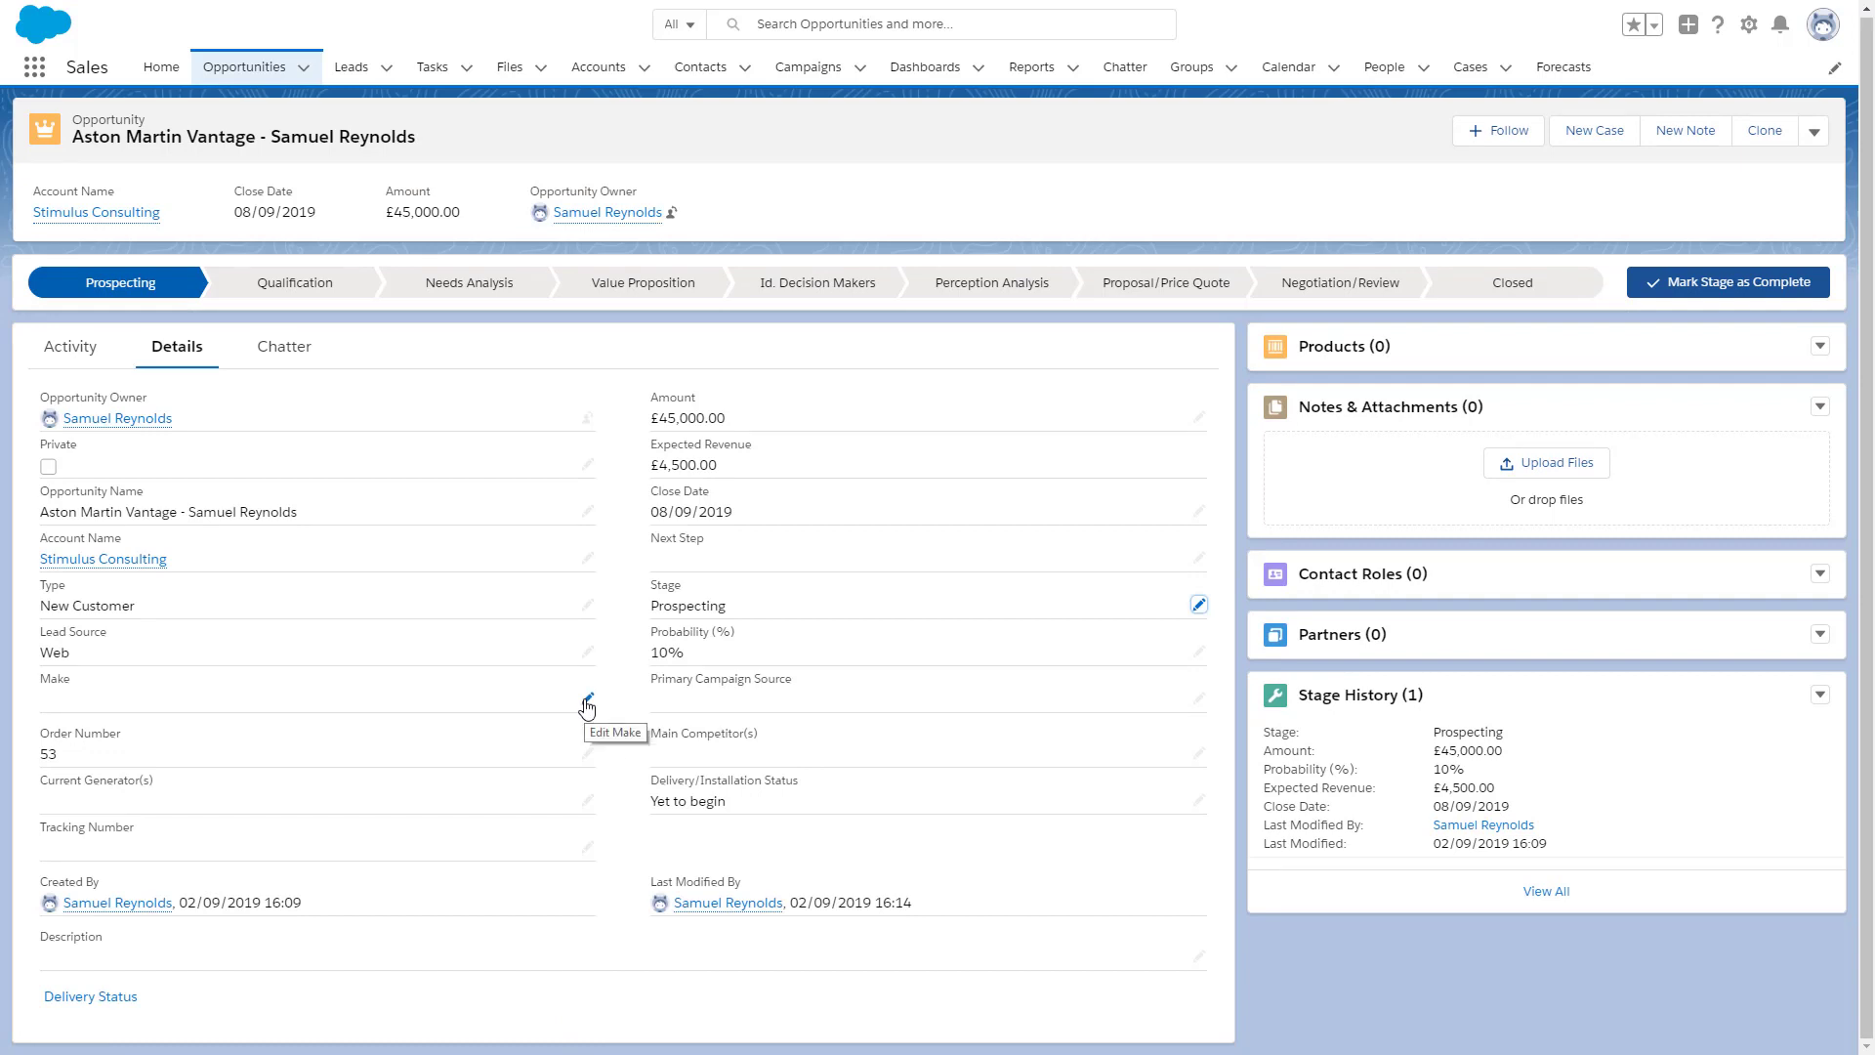
{"action": "left_click", "coordinate": [595, 706]}
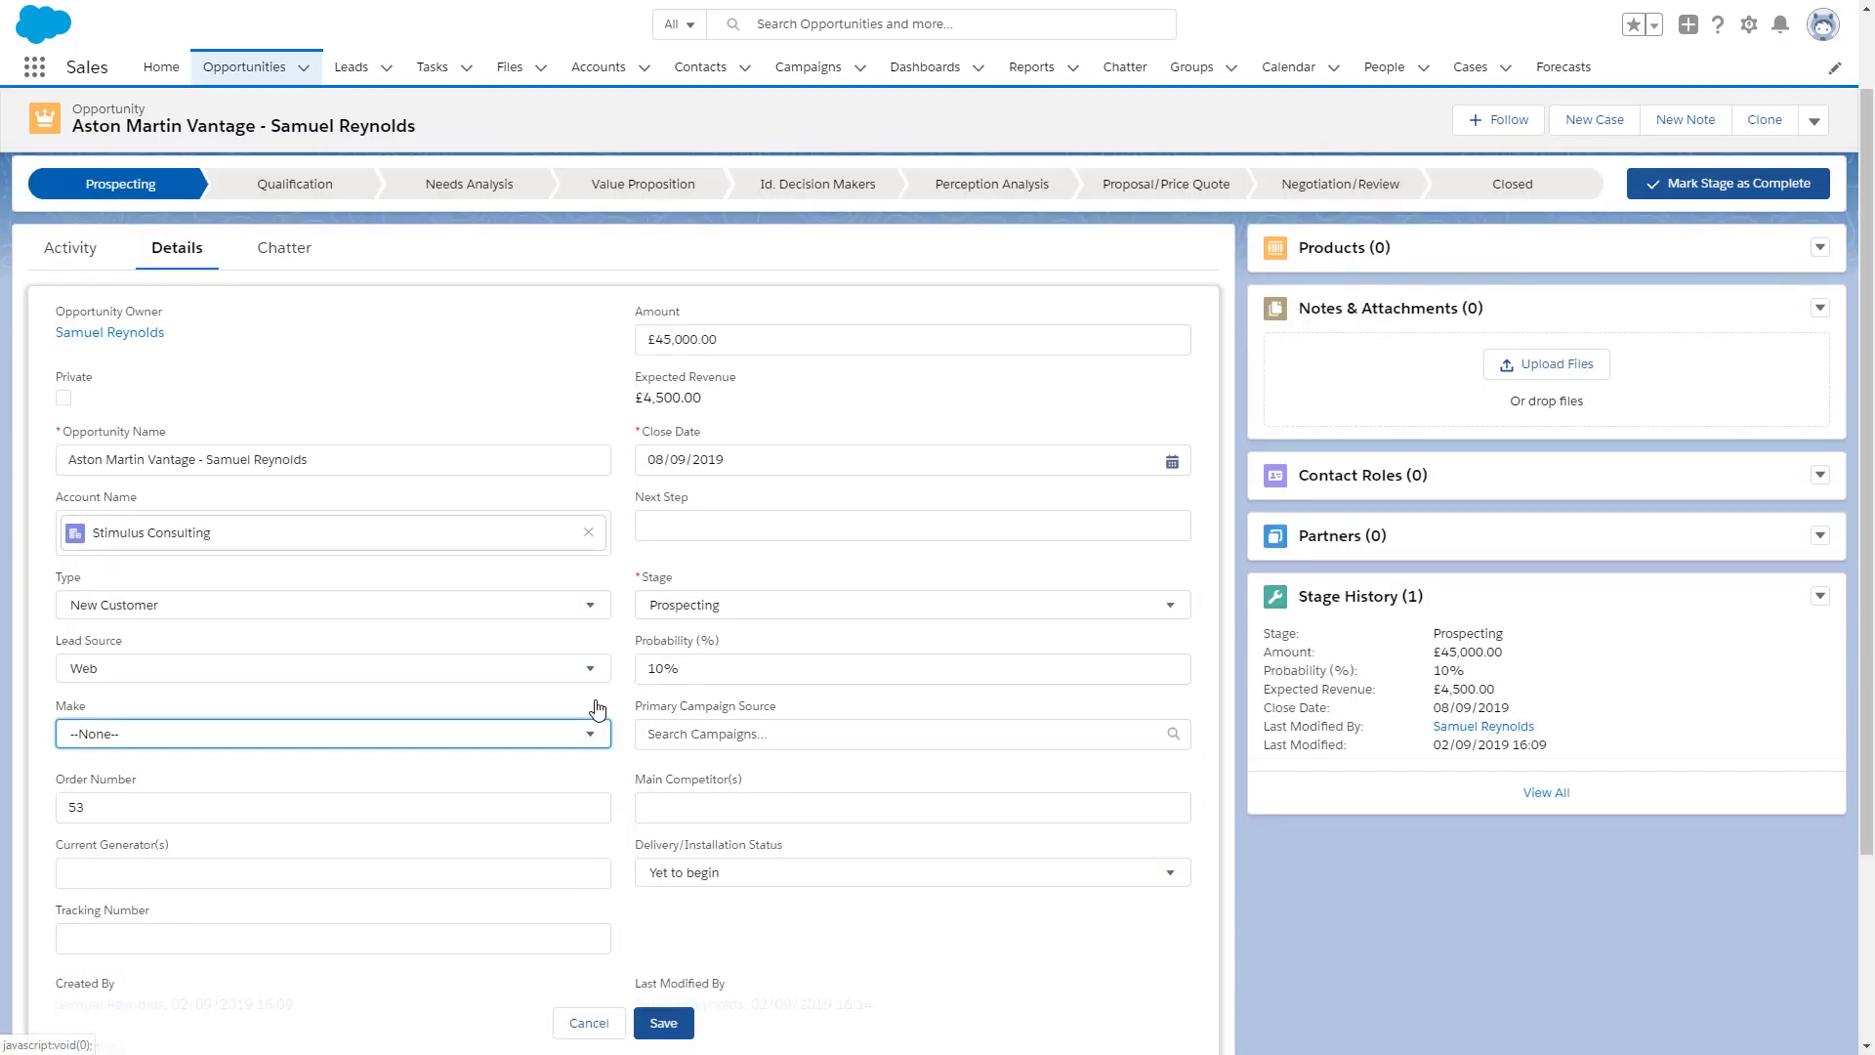
{"action": "left_click", "coordinate": [590, 733]}
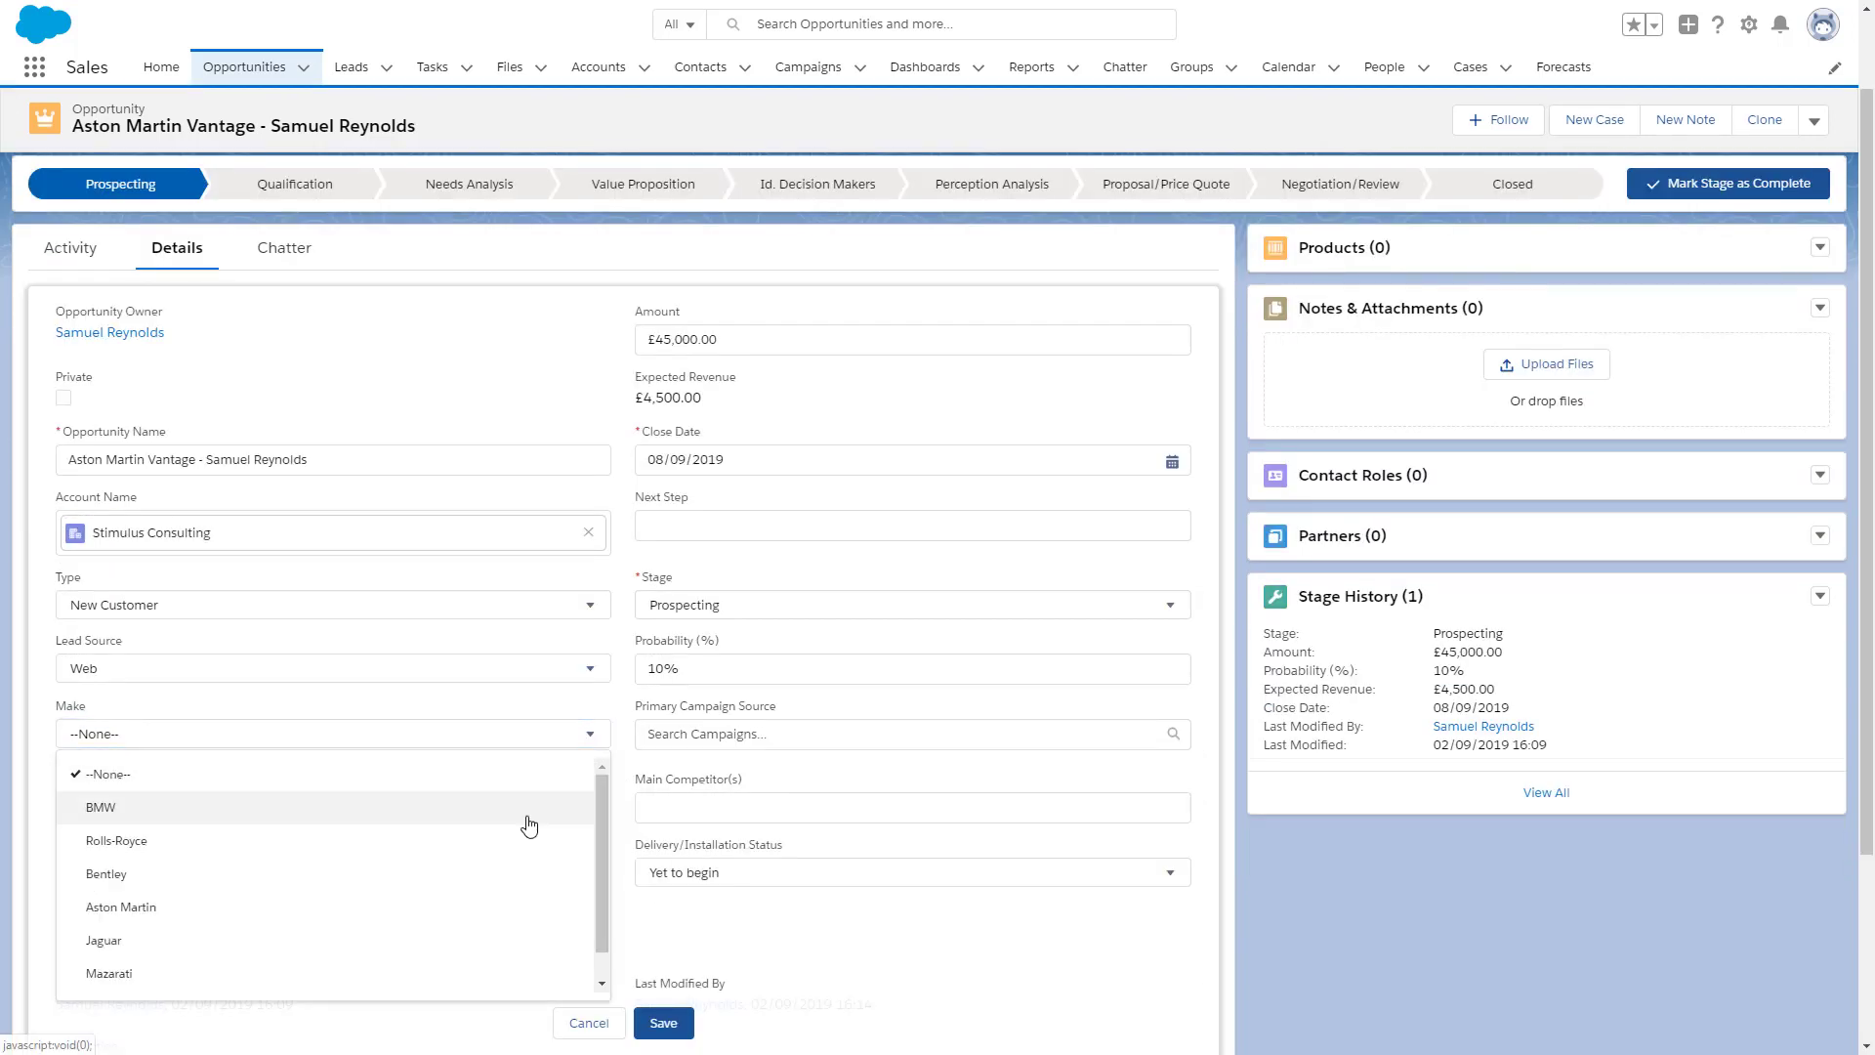
{"action": "scroll", "coordinate": [530, 822], "scroll_direction": "down", "scroll_amount": 1}
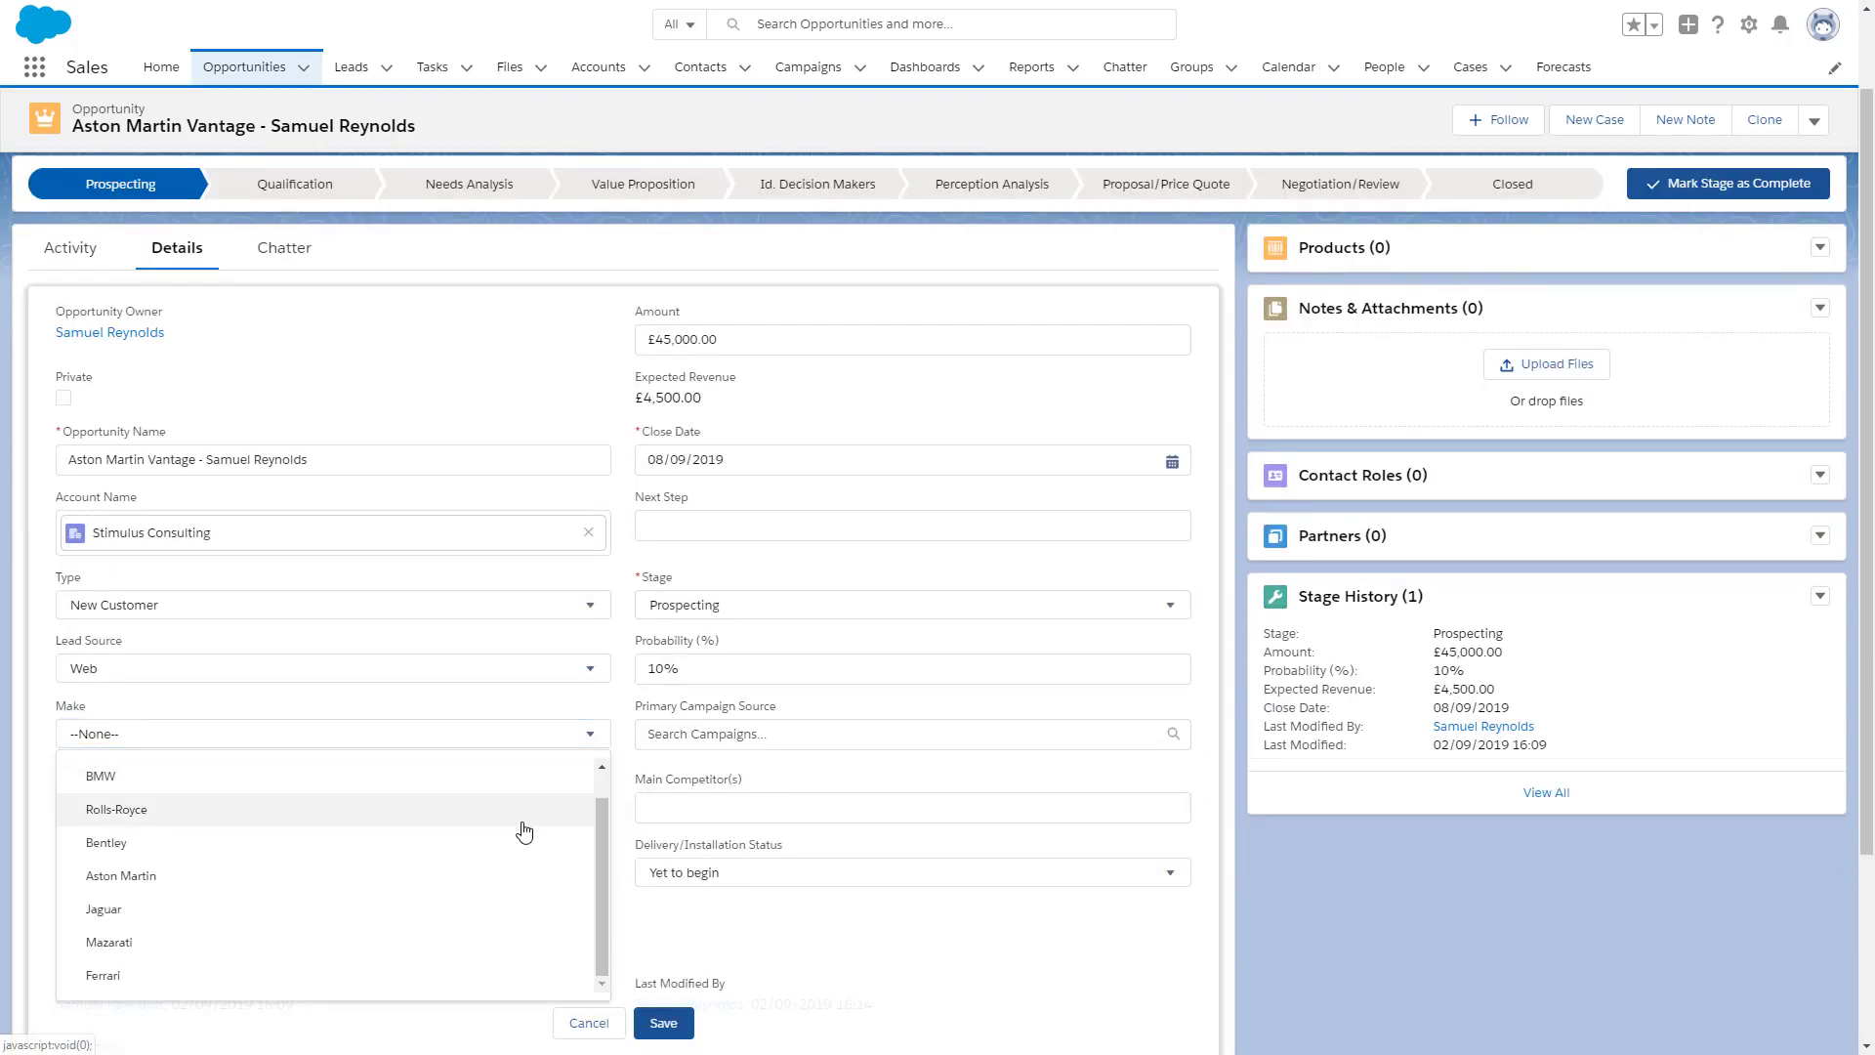
{"action": "left_click", "coordinate": [518, 880]}
{"action": "left_click", "coordinate": [590, 1021]}
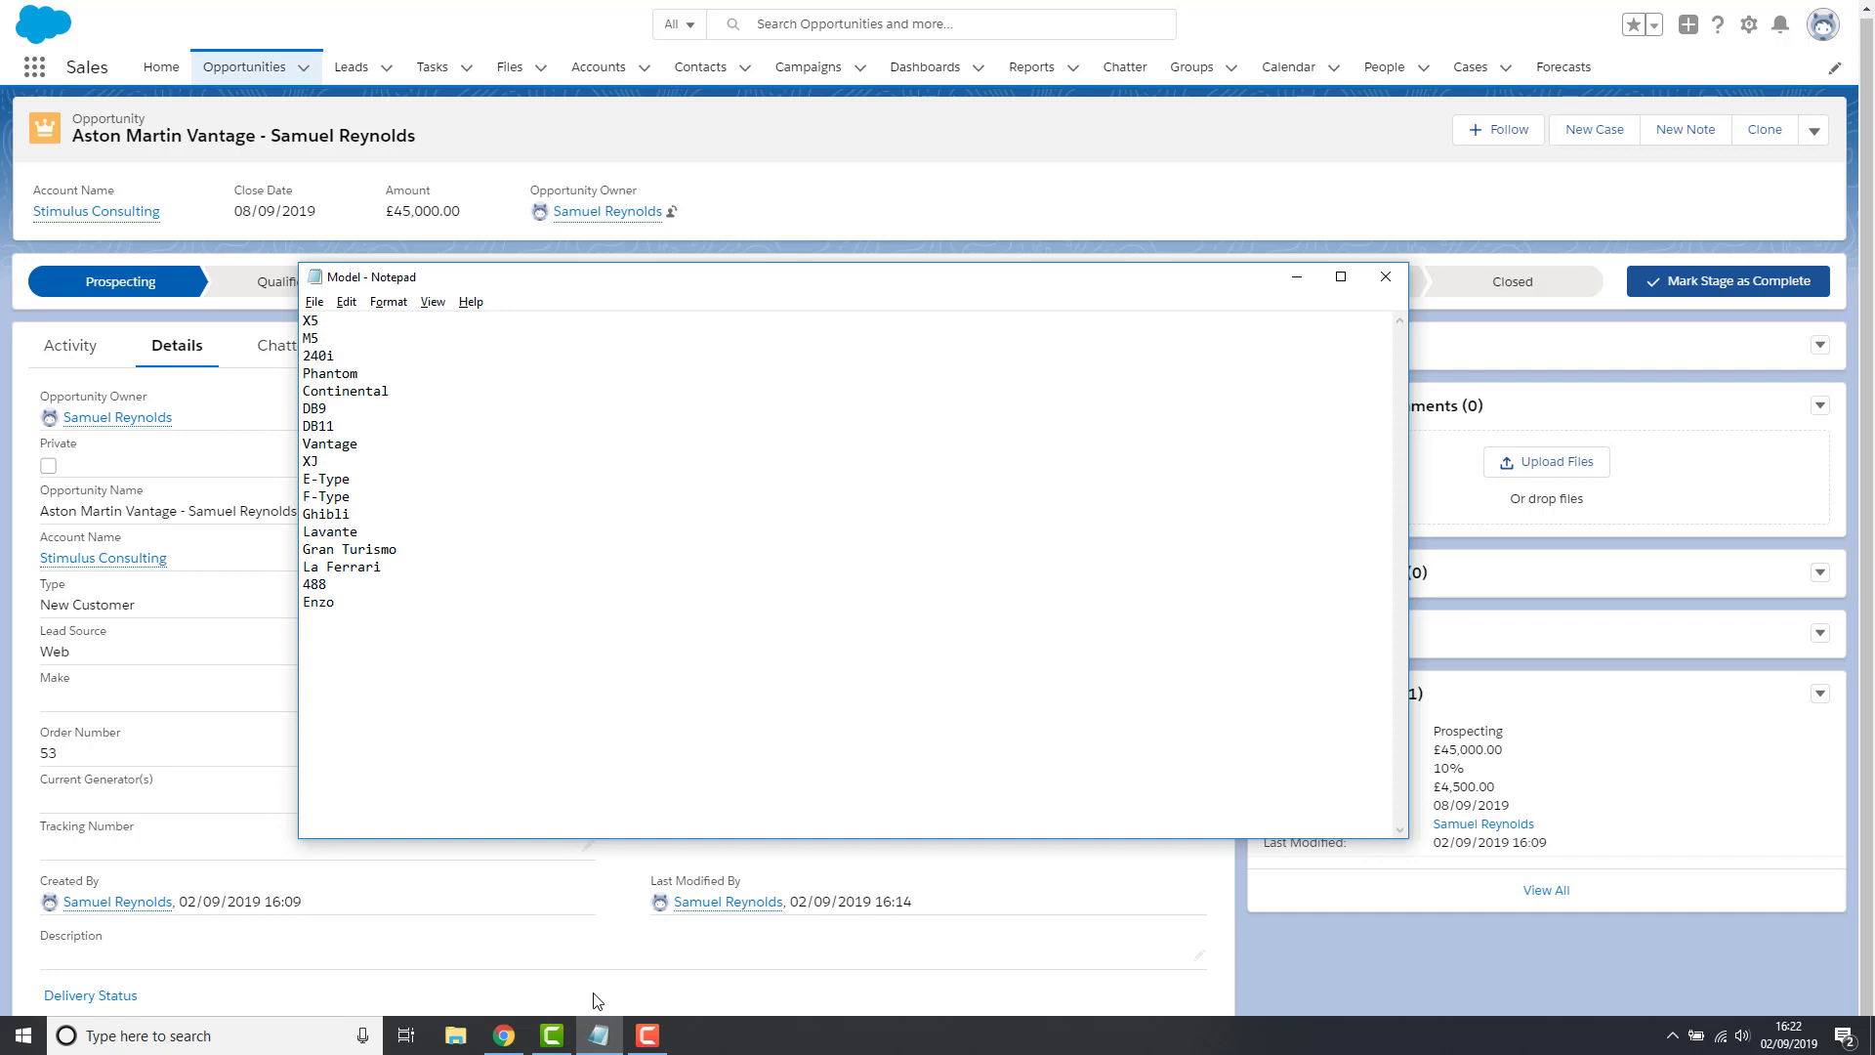
{"action": "key", "text": "alt+Tab"}
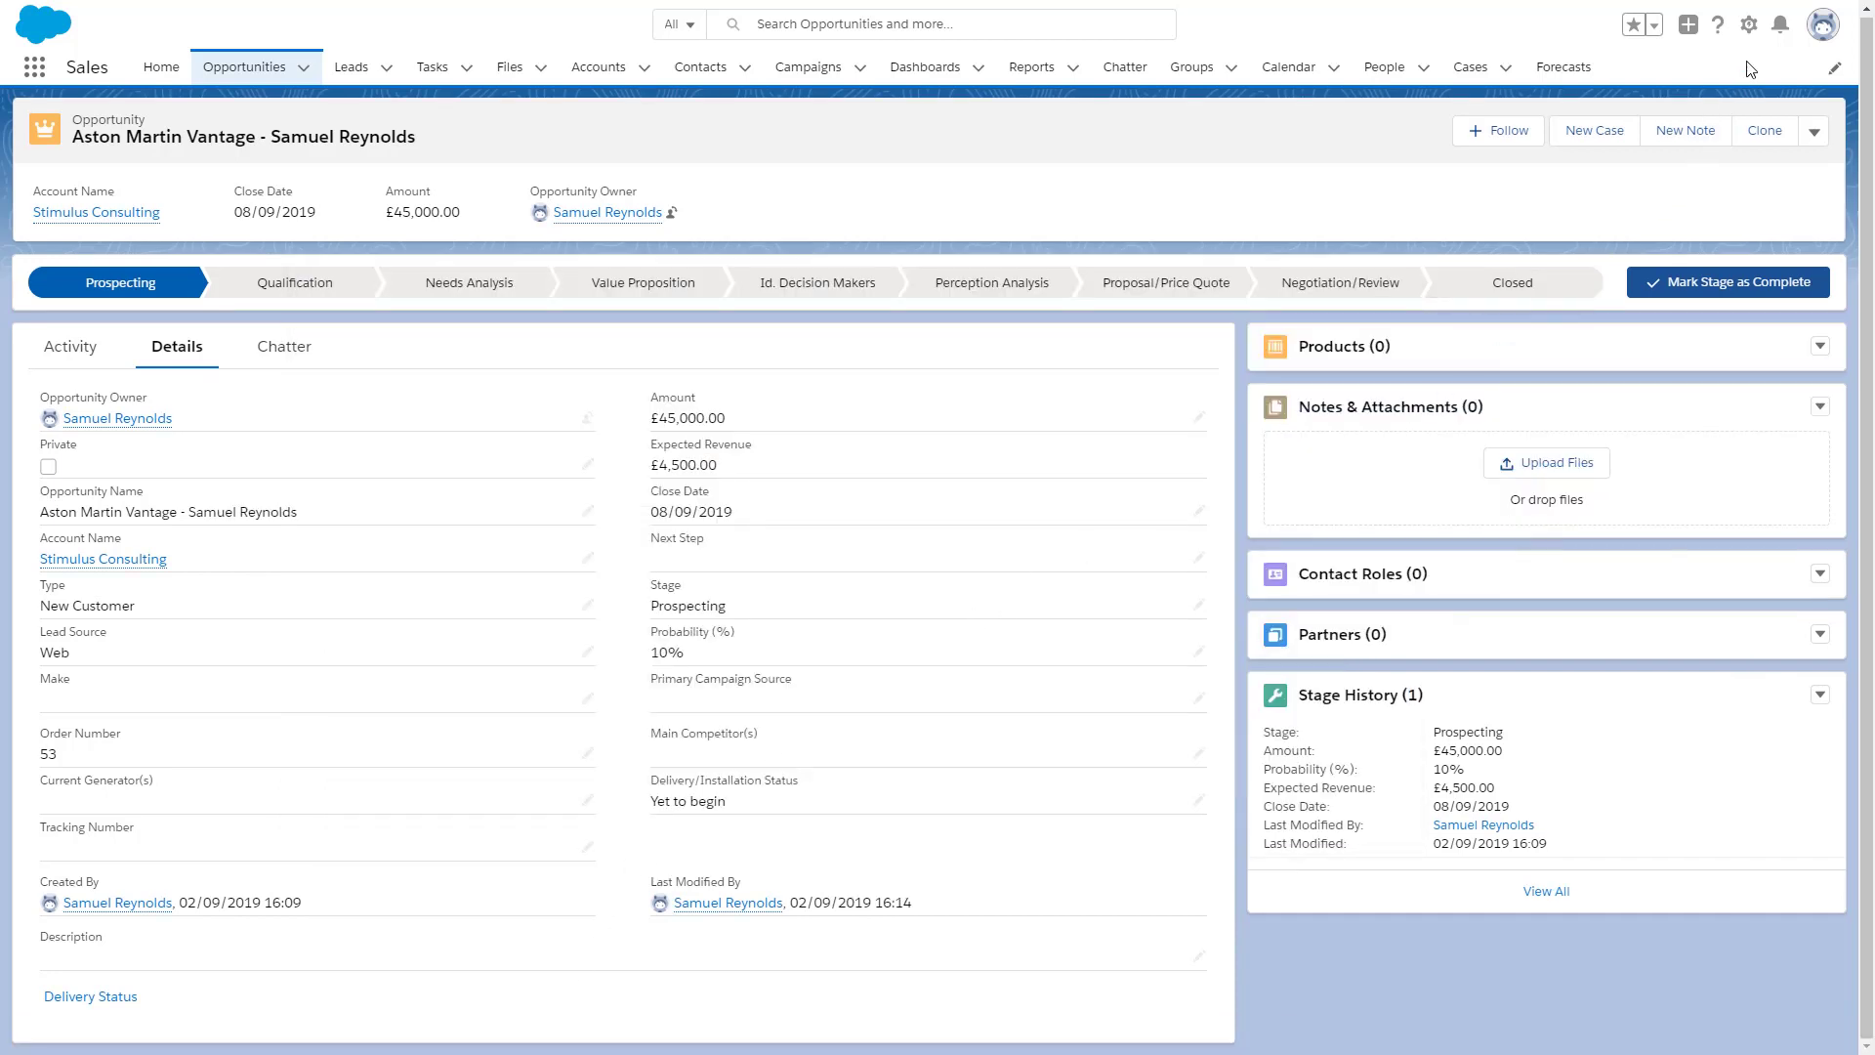
Open the Opportunity object's Fields & Relationships in the Setup Object Manager.
{"action": "left_click", "coordinate": [1749, 27]}
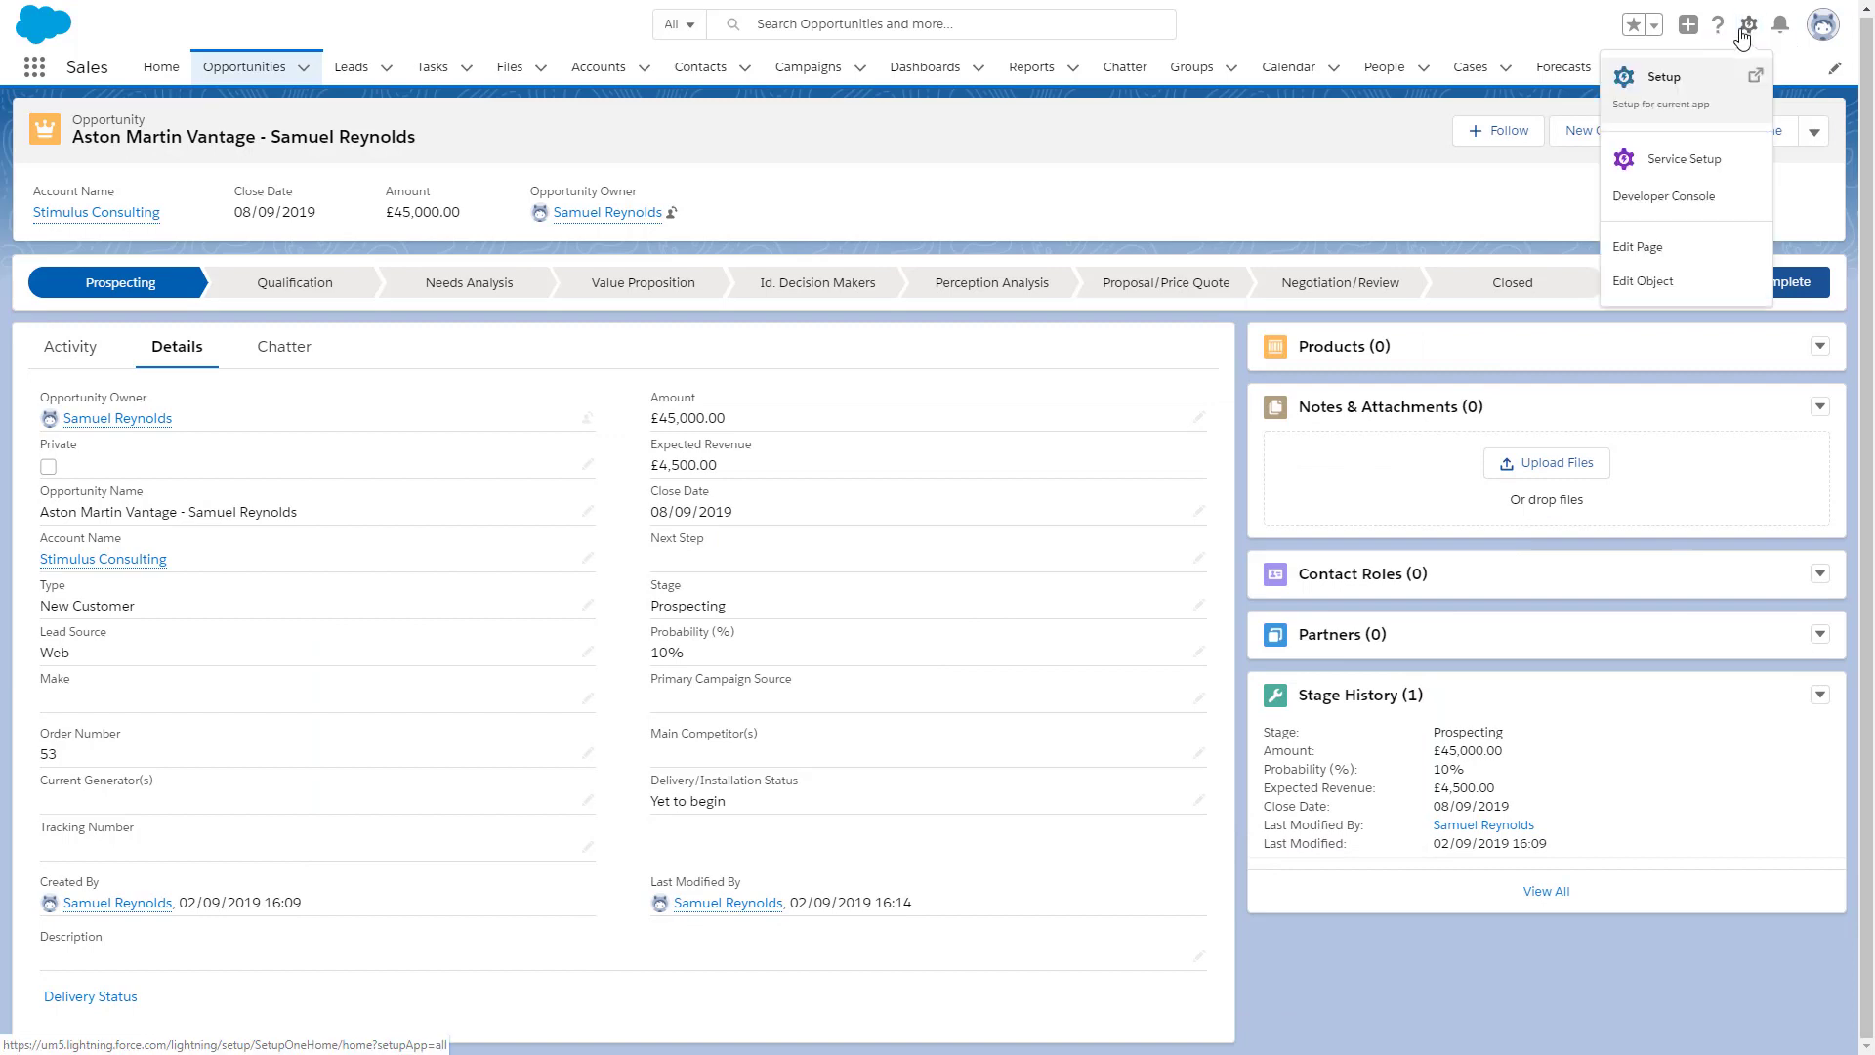
{"action": "left_click", "coordinate": [1669, 110]}
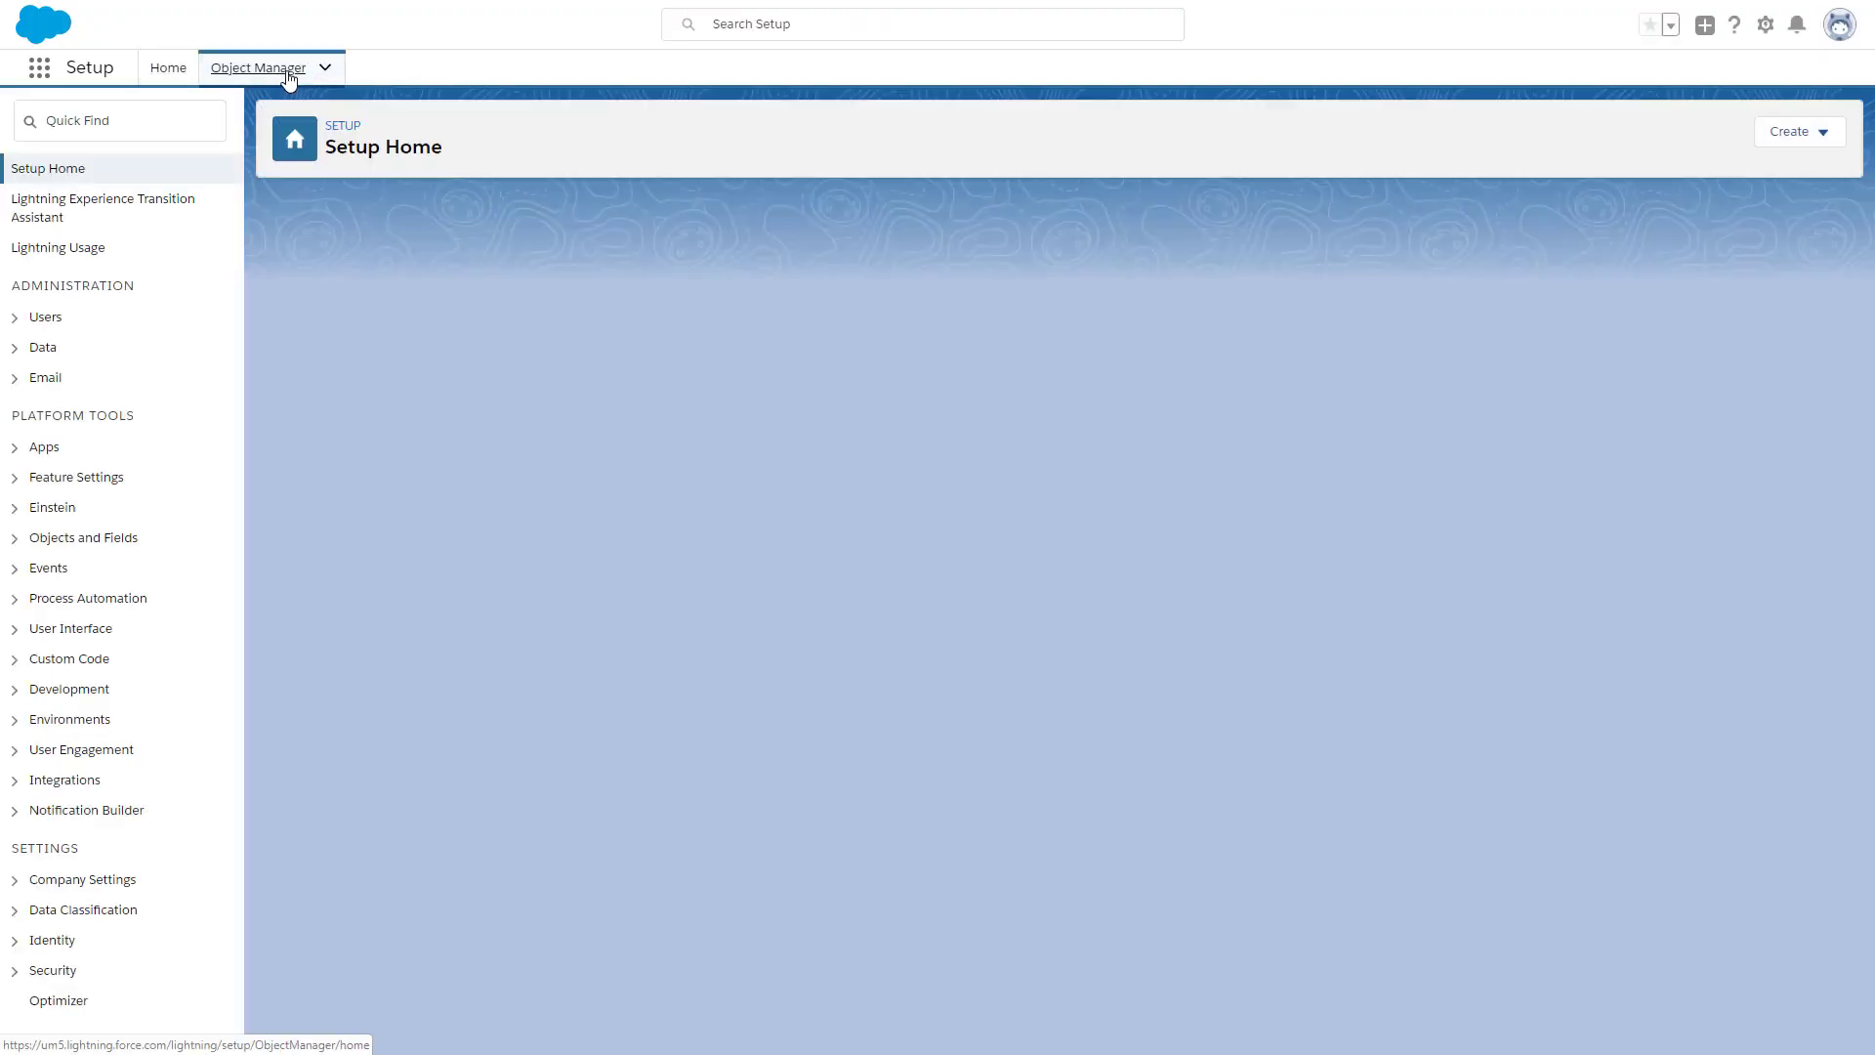
{"action": "left_click", "coordinate": [283, 68]}
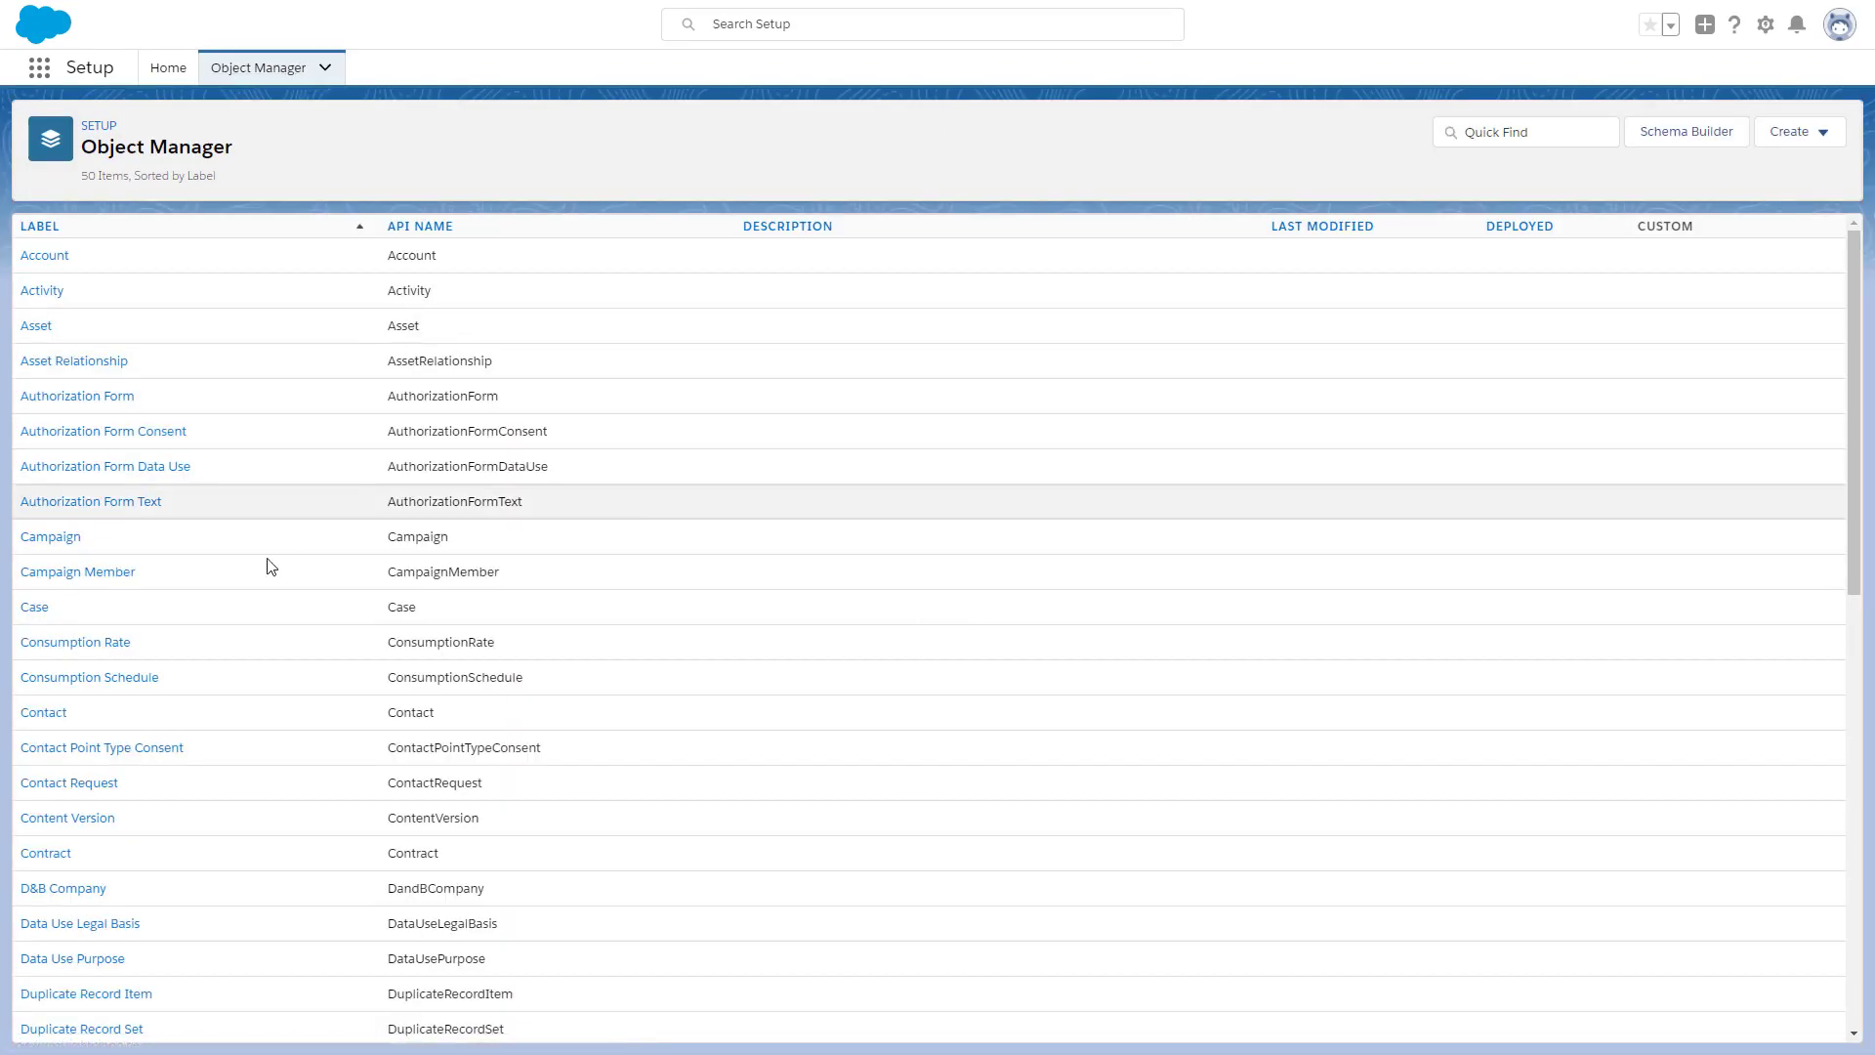
{"action": "scroll", "coordinate": [235, 615], "scroll_direction": "down", "scroll_amount": 1}
{"action": "scroll", "coordinate": [208, 666], "scroll_direction": "down", "scroll_amount": 5}
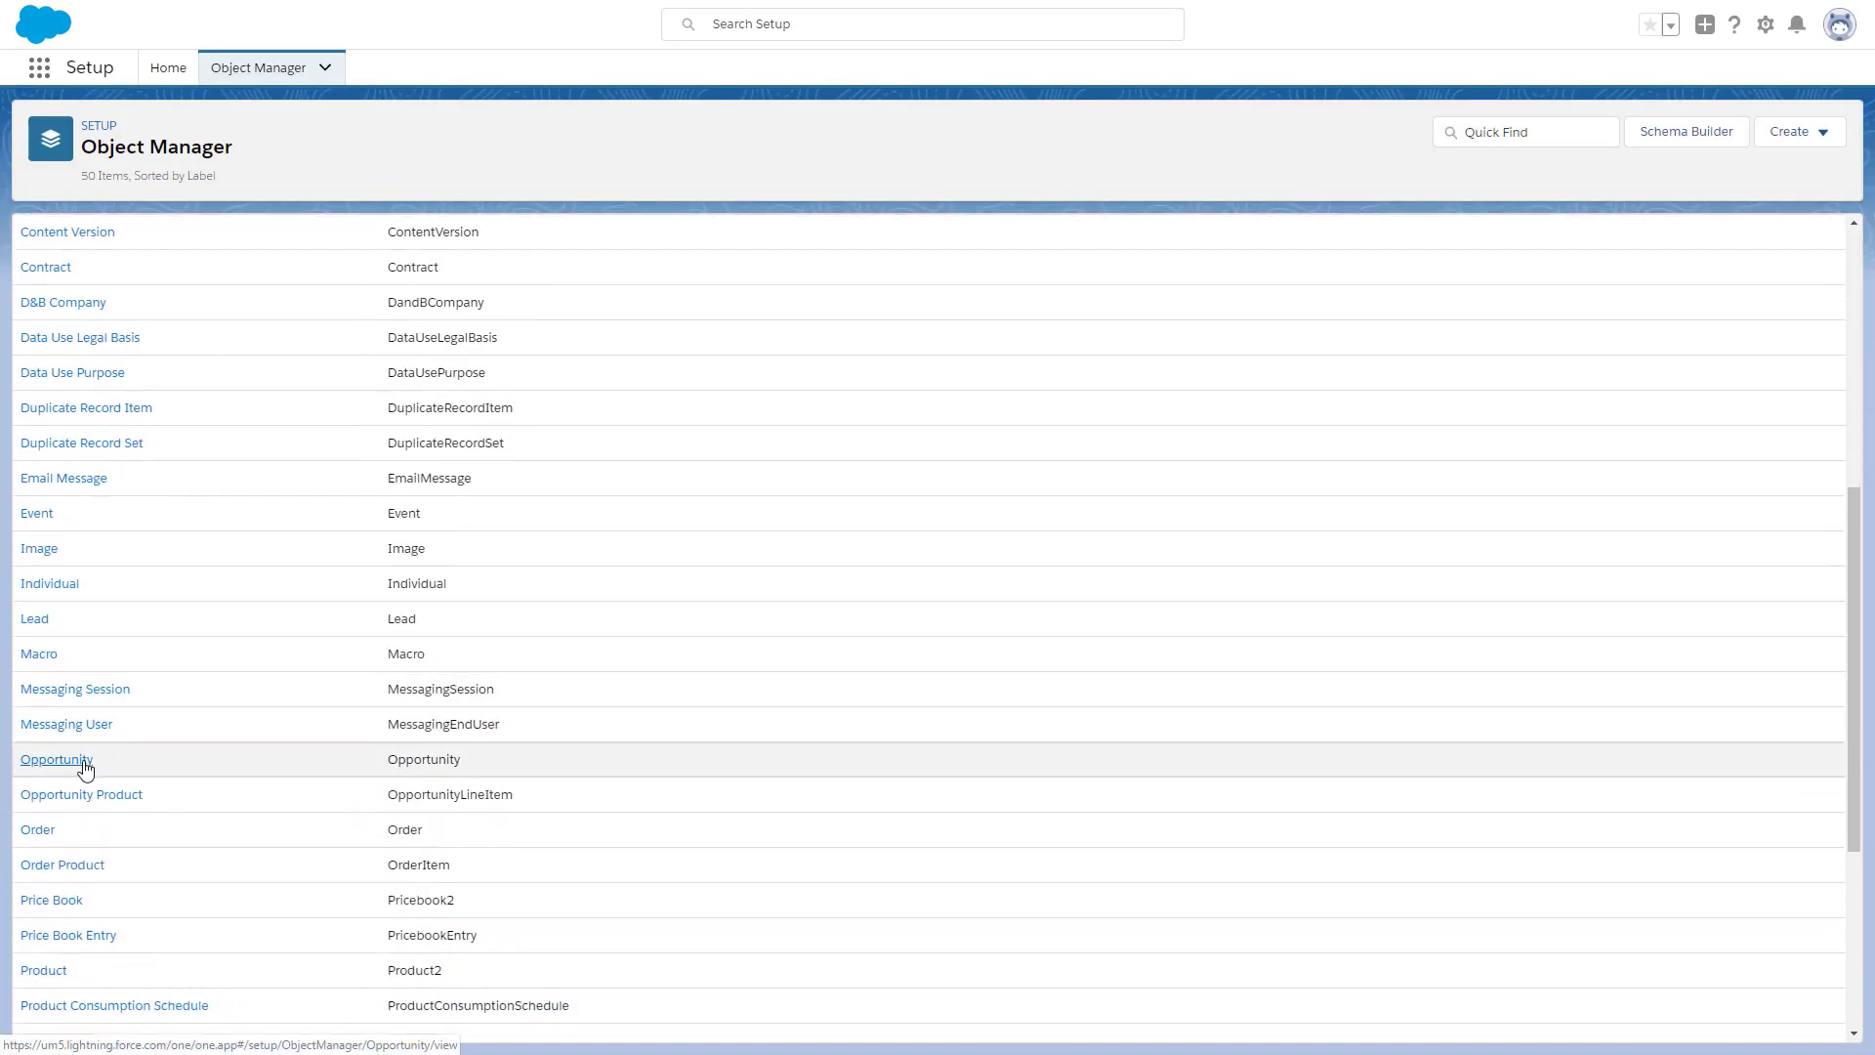
{"action": "left_click", "coordinate": [84, 765]}
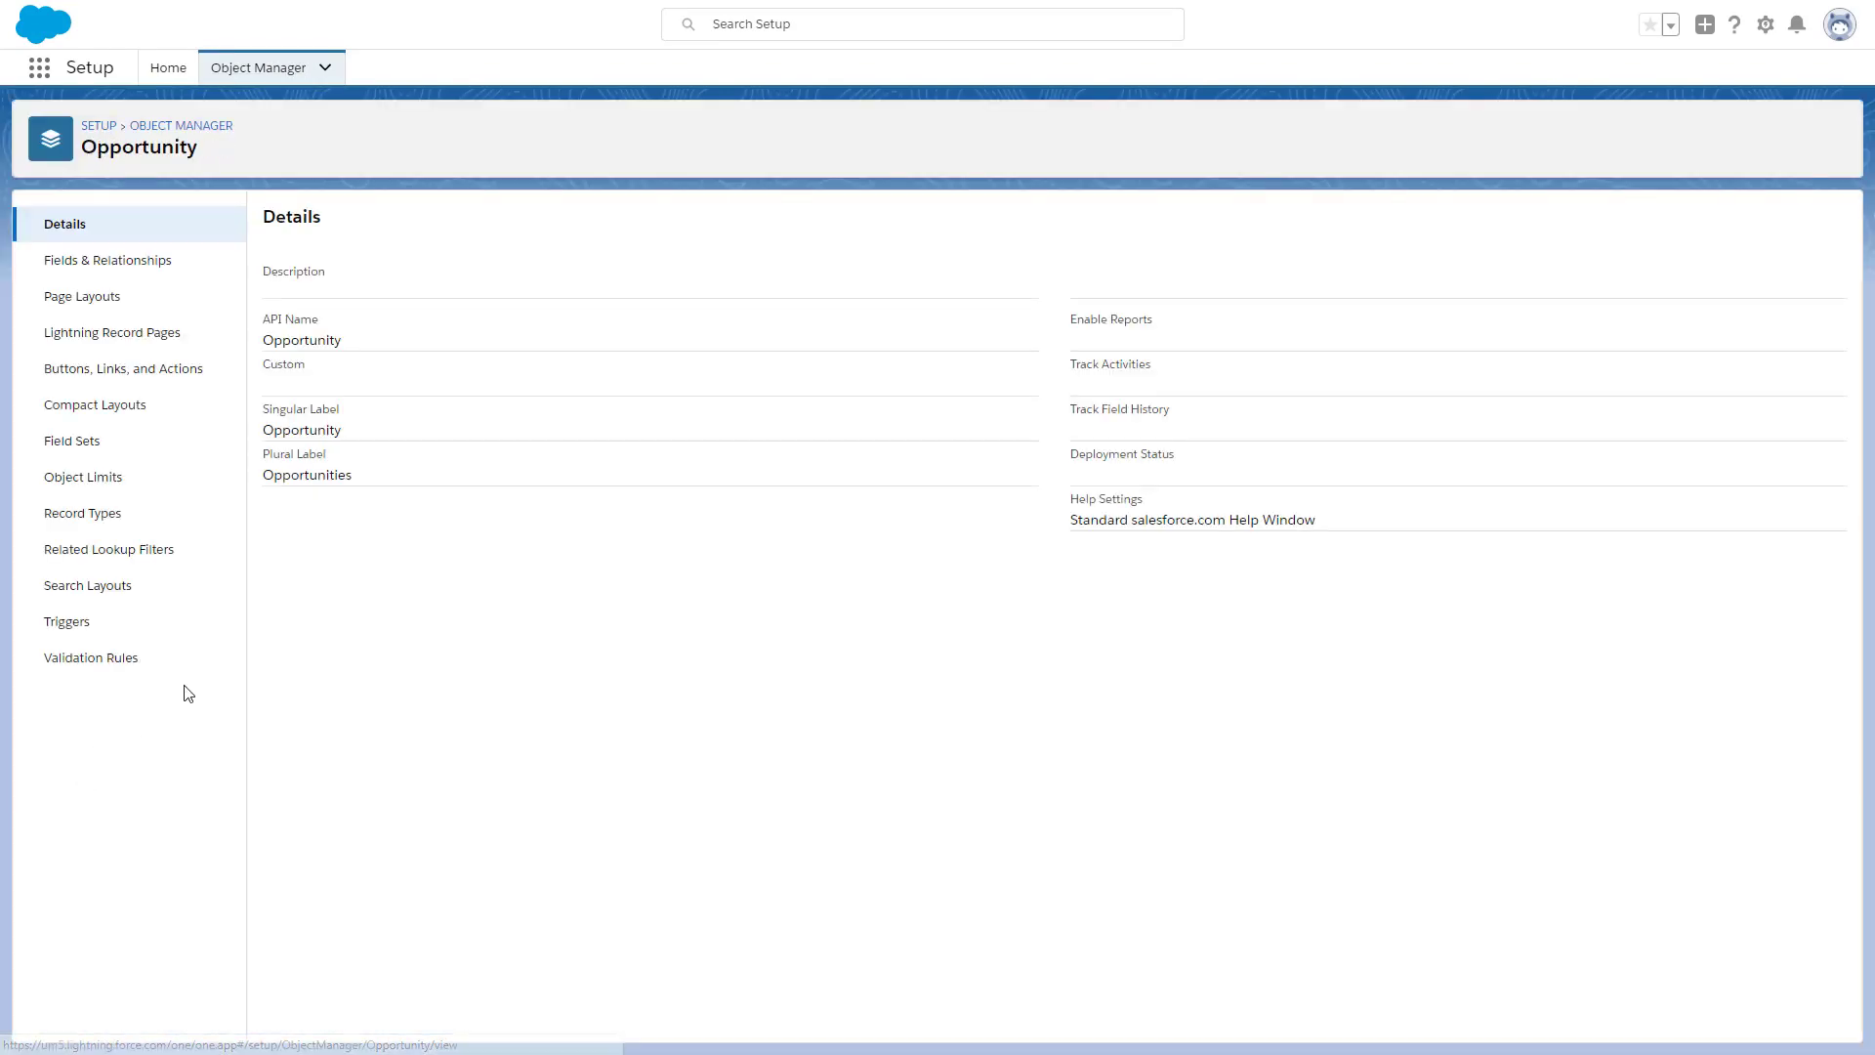
{"action": "left_click", "coordinate": [142, 270]}
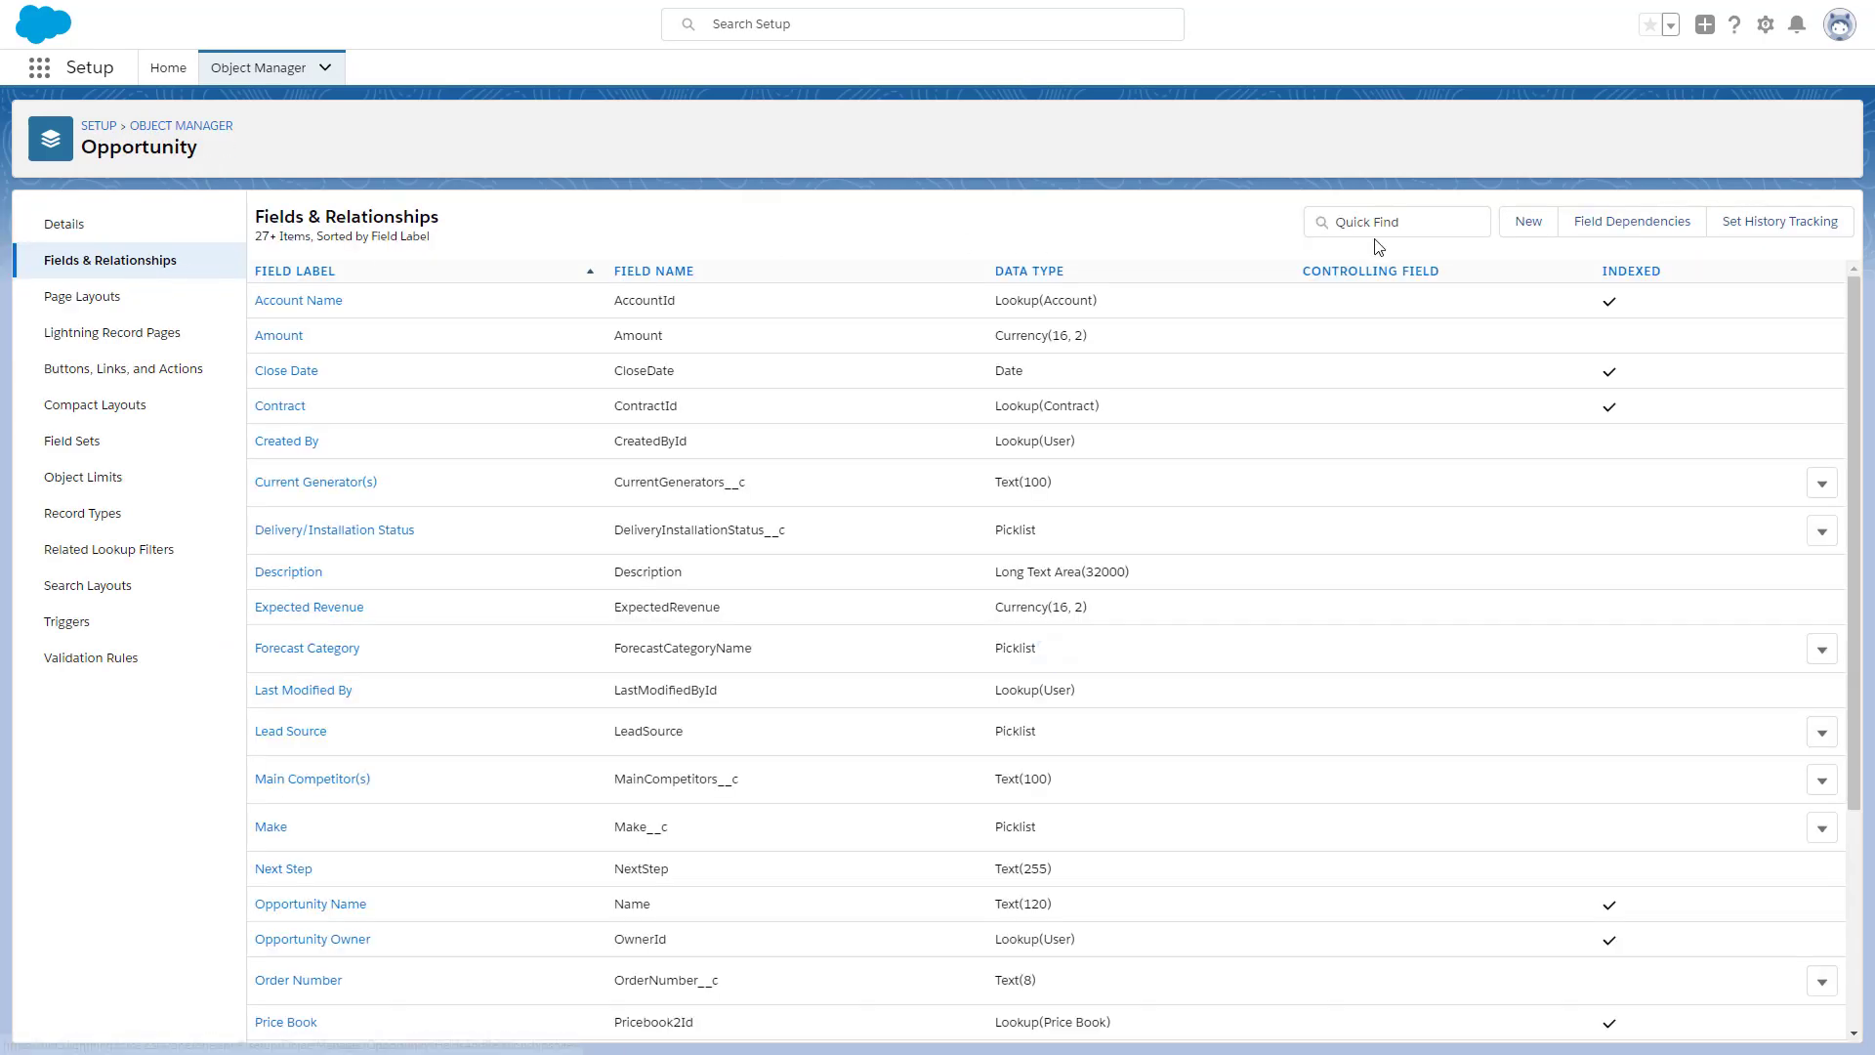
Start a new custom Picklist field labelled Model, with its values entered one per line instead of from a global value set.
{"action": "left_click", "coordinate": [1511, 233]}
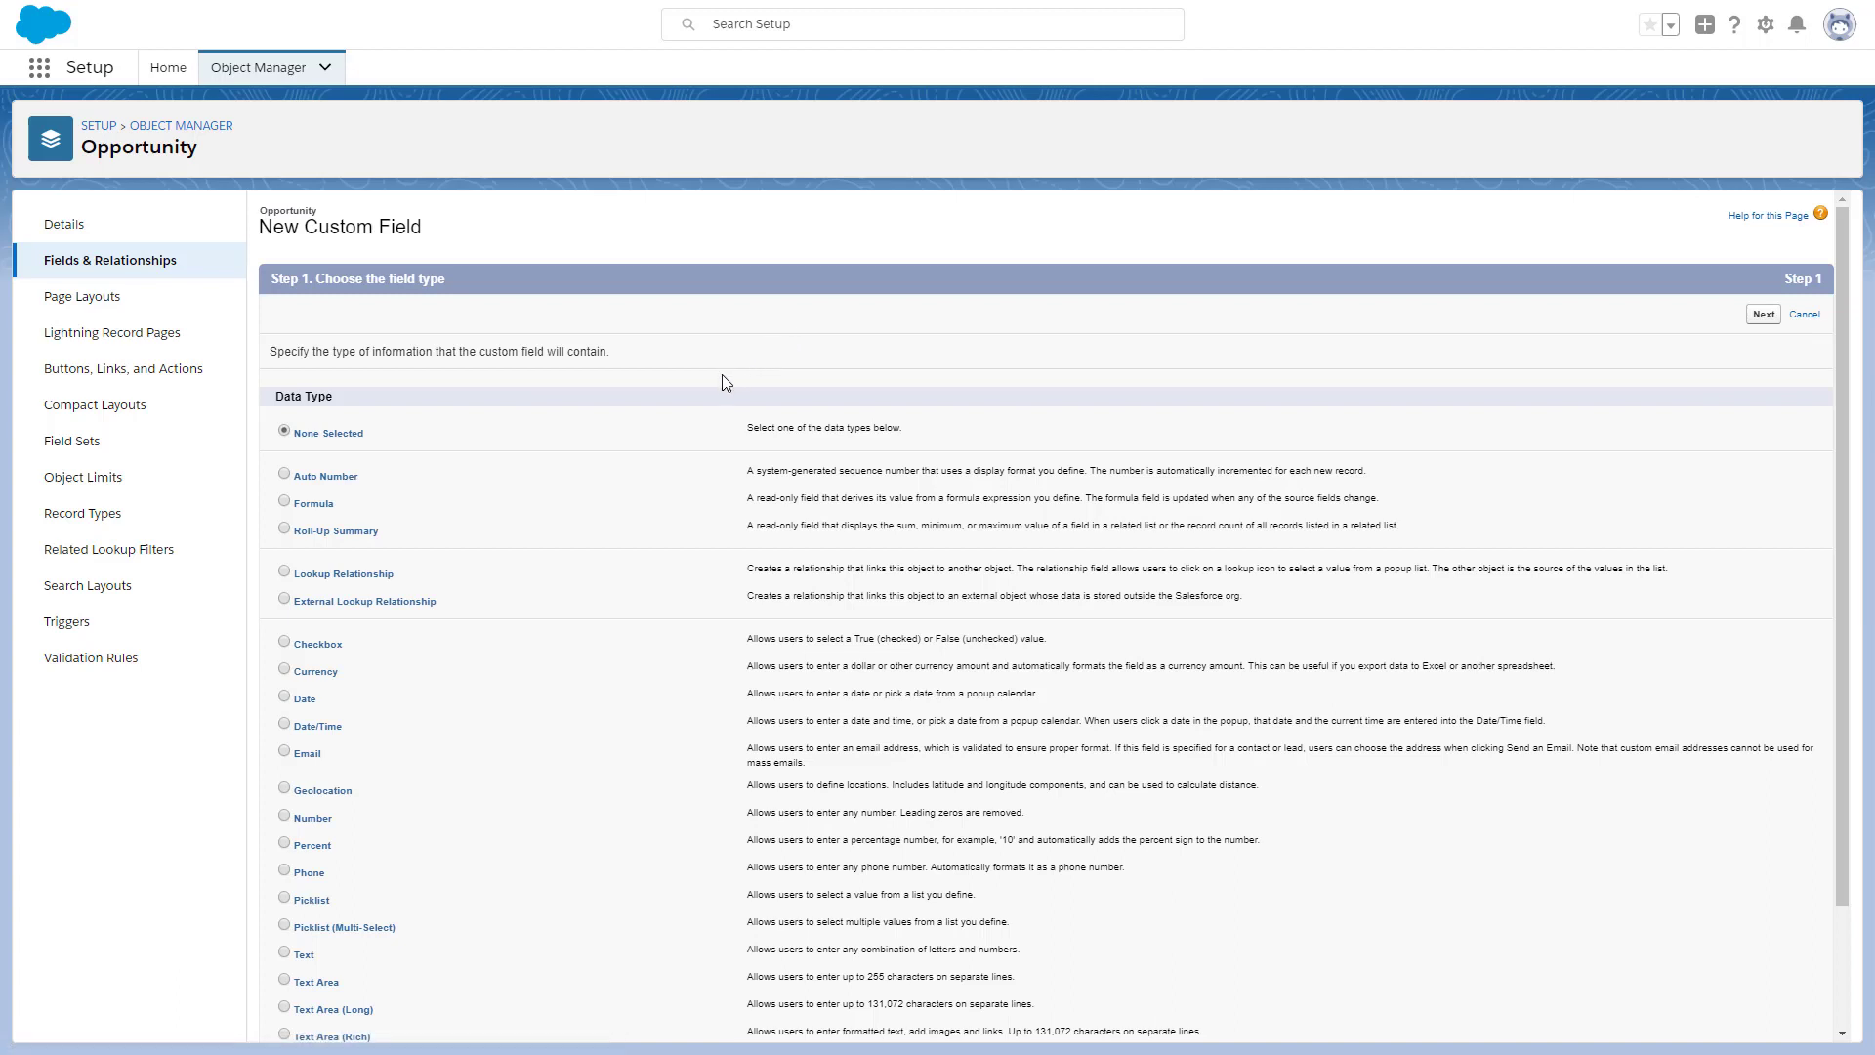
{"action": "scroll", "coordinate": [527, 577], "scroll_direction": "down", "scroll_amount": 1}
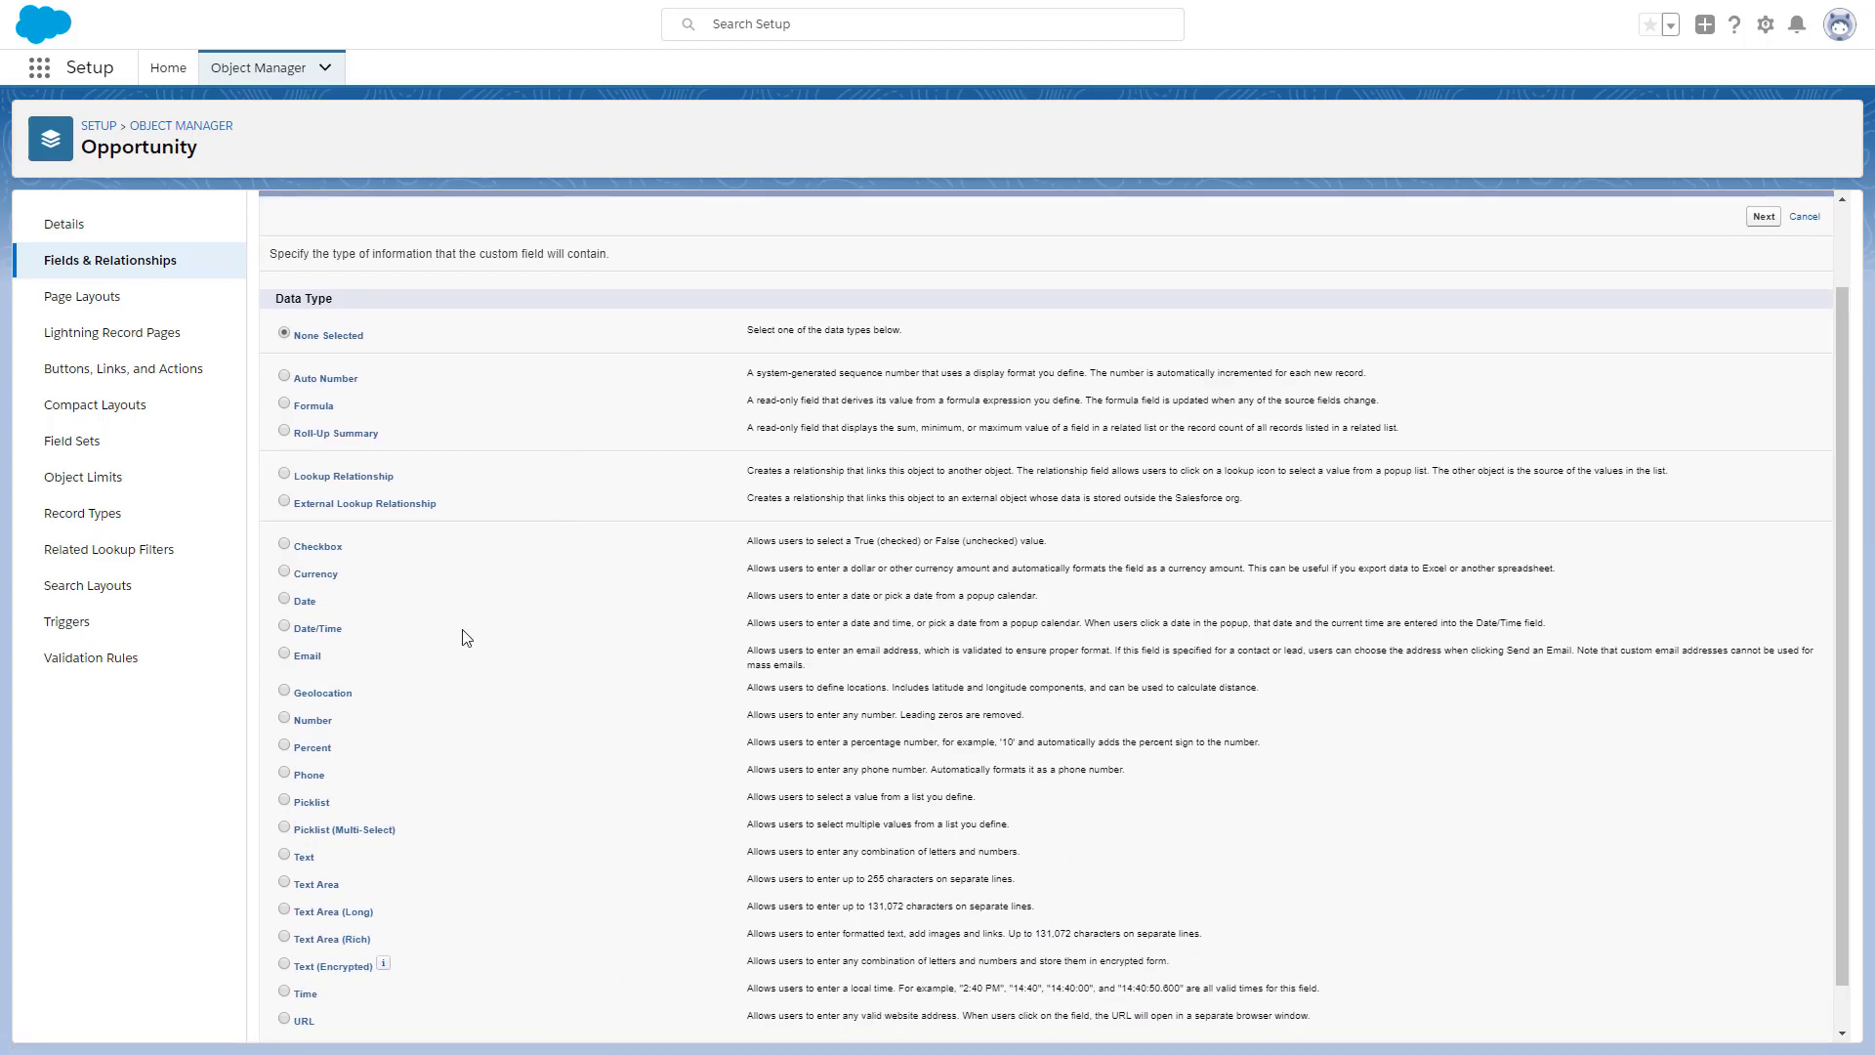
{"action": "scroll", "coordinate": [1291, 531], "scroll_direction": "up", "scroll_amount": 1}
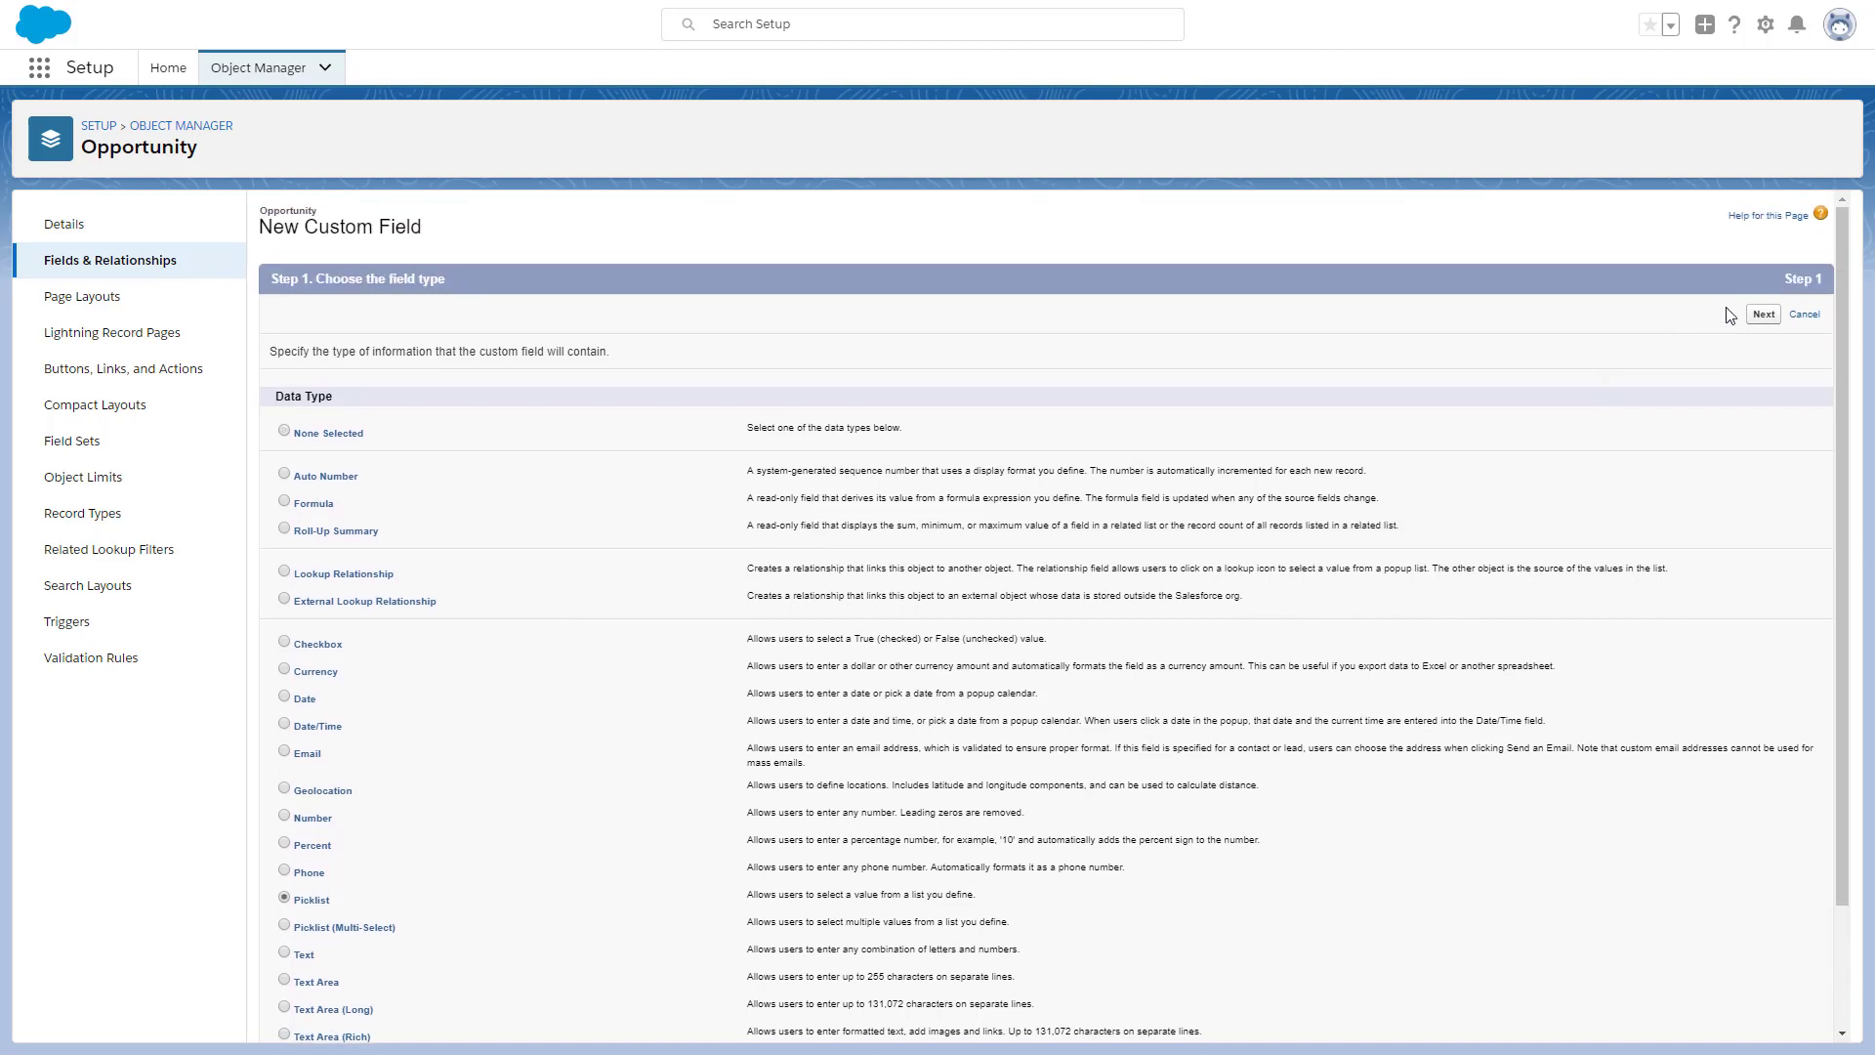
{"action": "left_click", "coordinate": [1753, 319]}
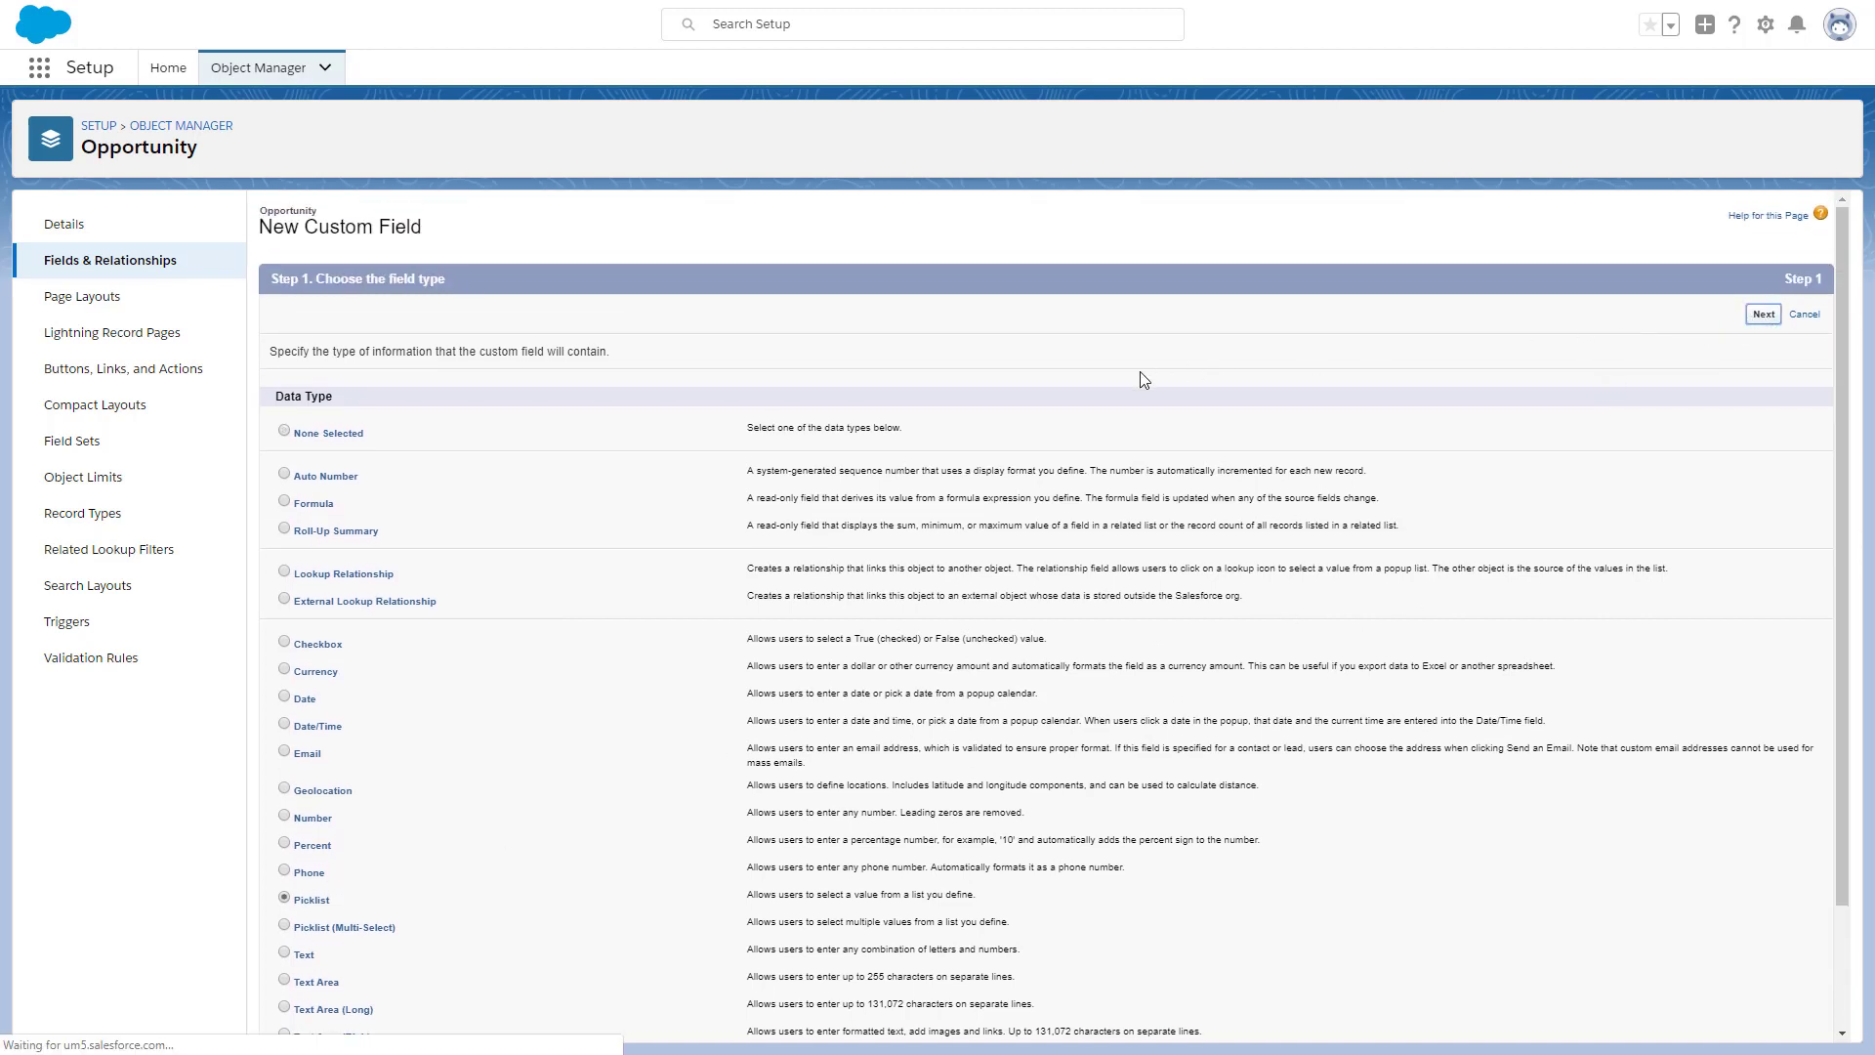
{"action": "left_click", "coordinate": [649, 353]}
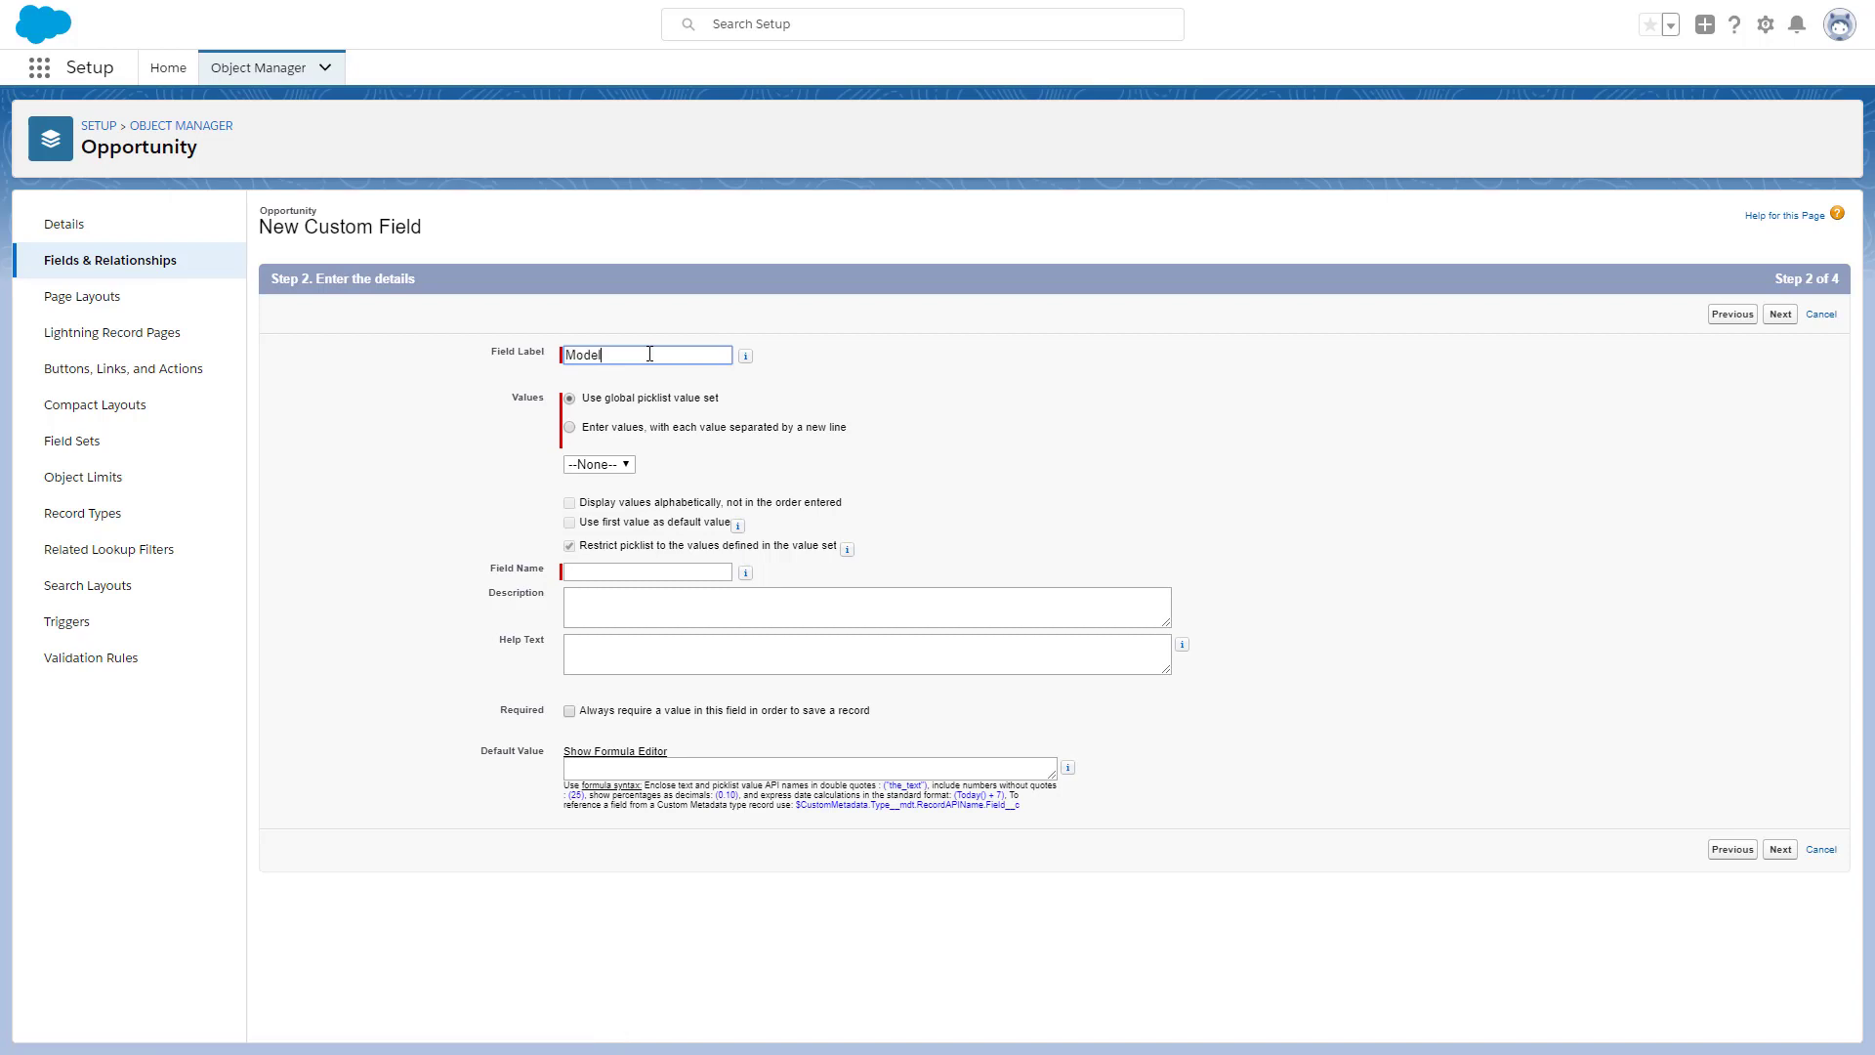
{"action": "left_click", "coordinate": [570, 429]}
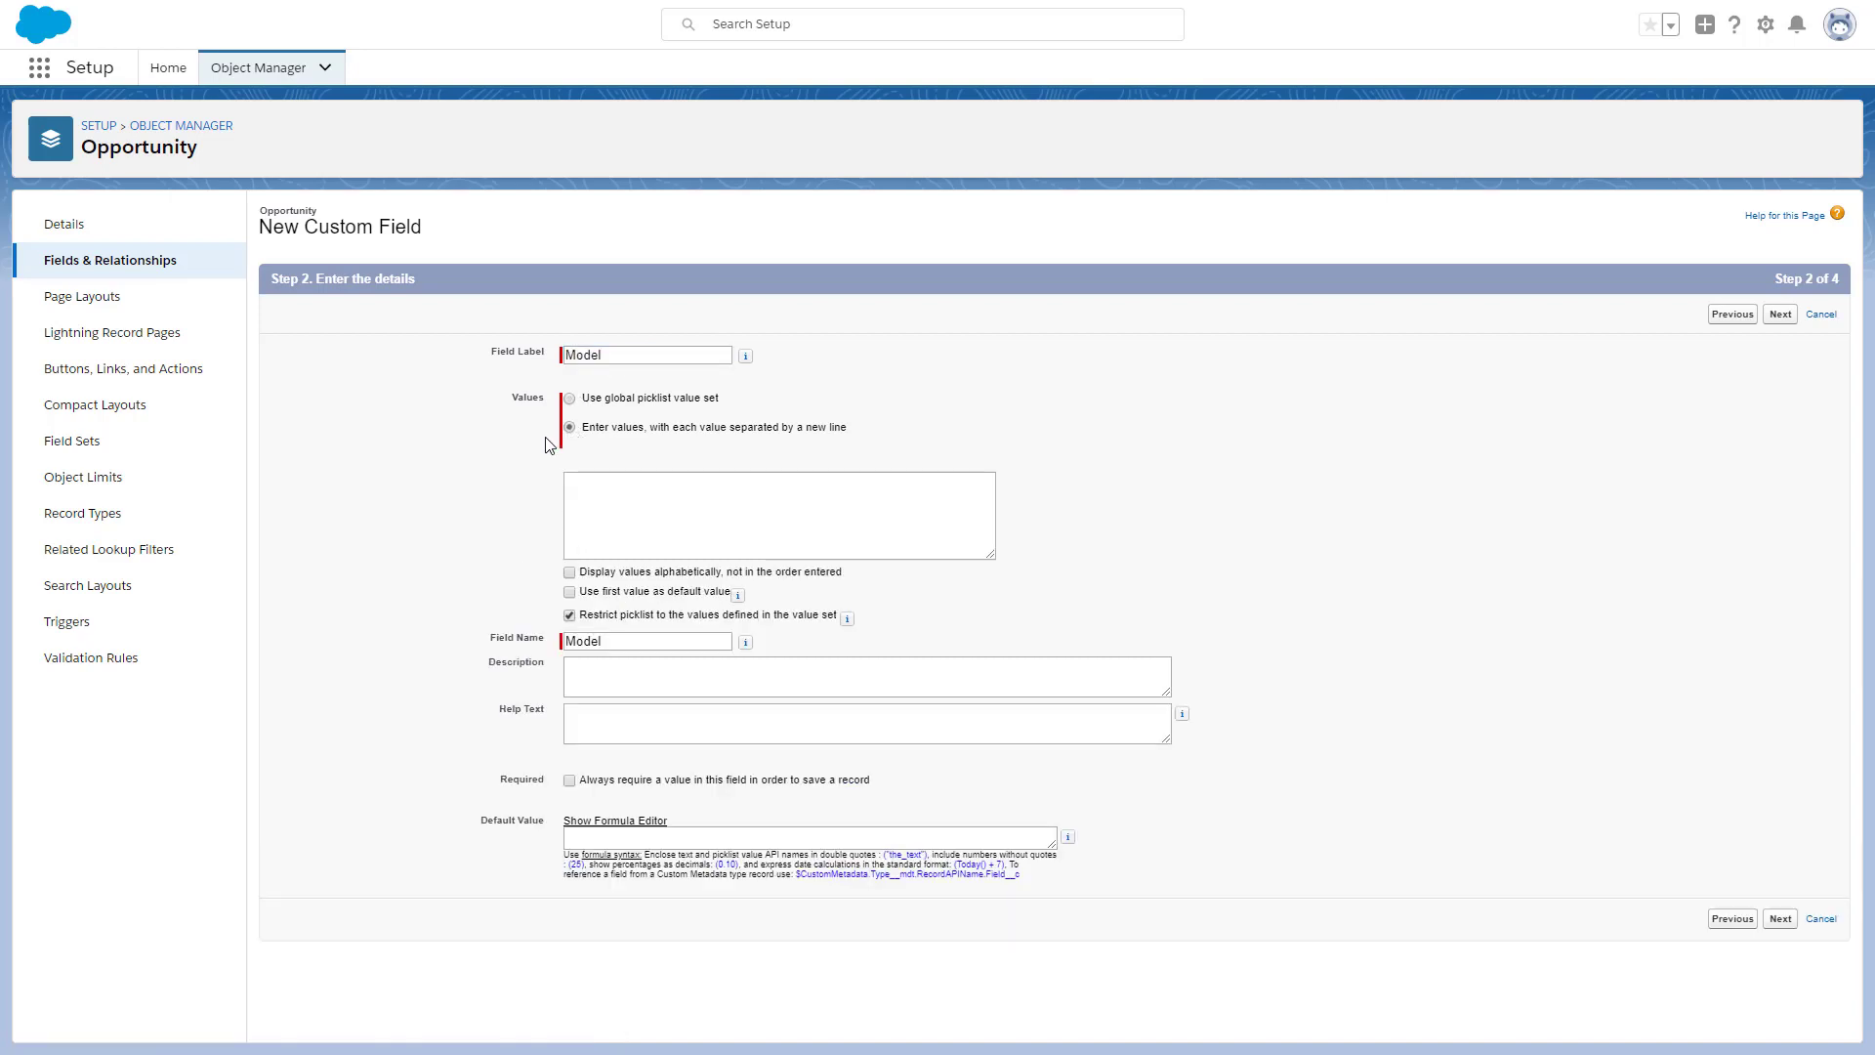
Copy the full list of car models, X5 through Enzo, from the Notepad file and paste it as the picklist values.
{"action": "key", "text": "alt+Tab"}
{"action": "left_click_drag", "start_coordinate": [419, 628], "coordinate": [241, 310]}
{"action": "left_click", "coordinate": [1711, 449]}
{"action": "left_click", "coordinate": [769, 488]}
{"action": "key", "text": "ctrl+v"}
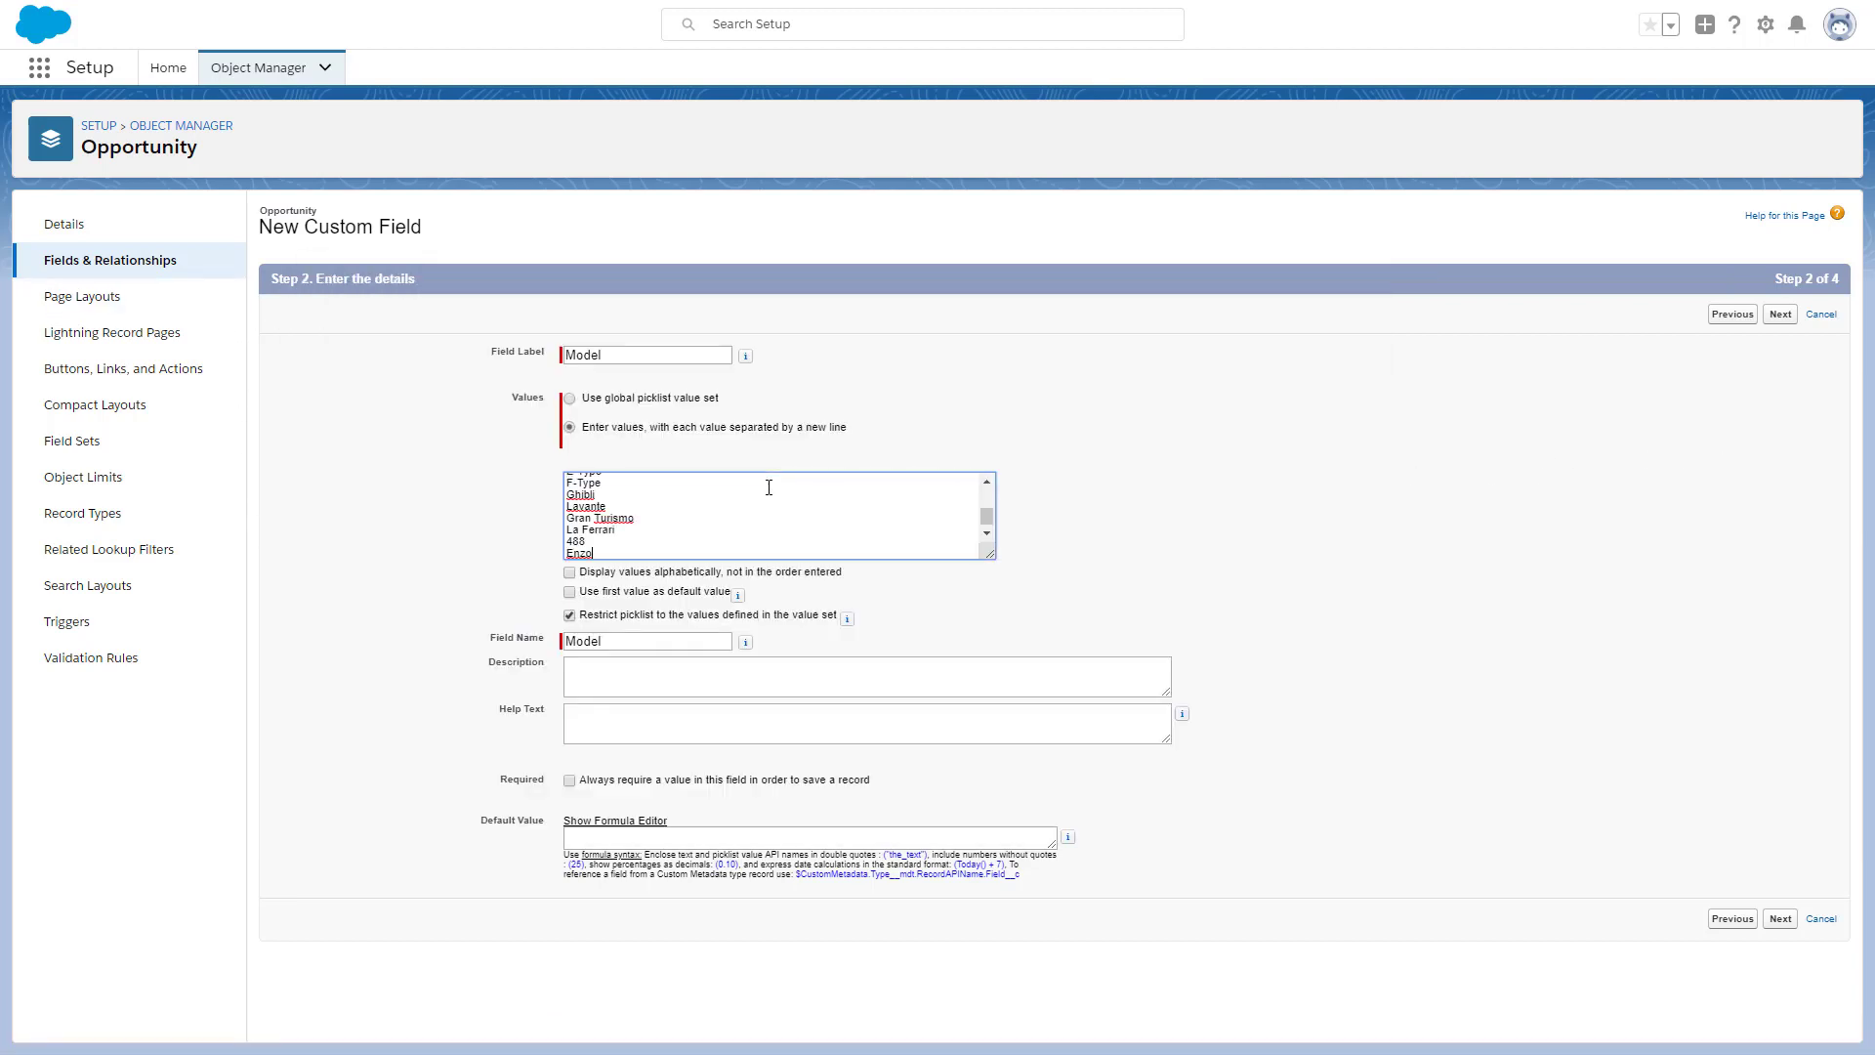
{"action": "scroll", "coordinate": [719, 516], "scroll_direction": "up", "scroll_amount": 5}
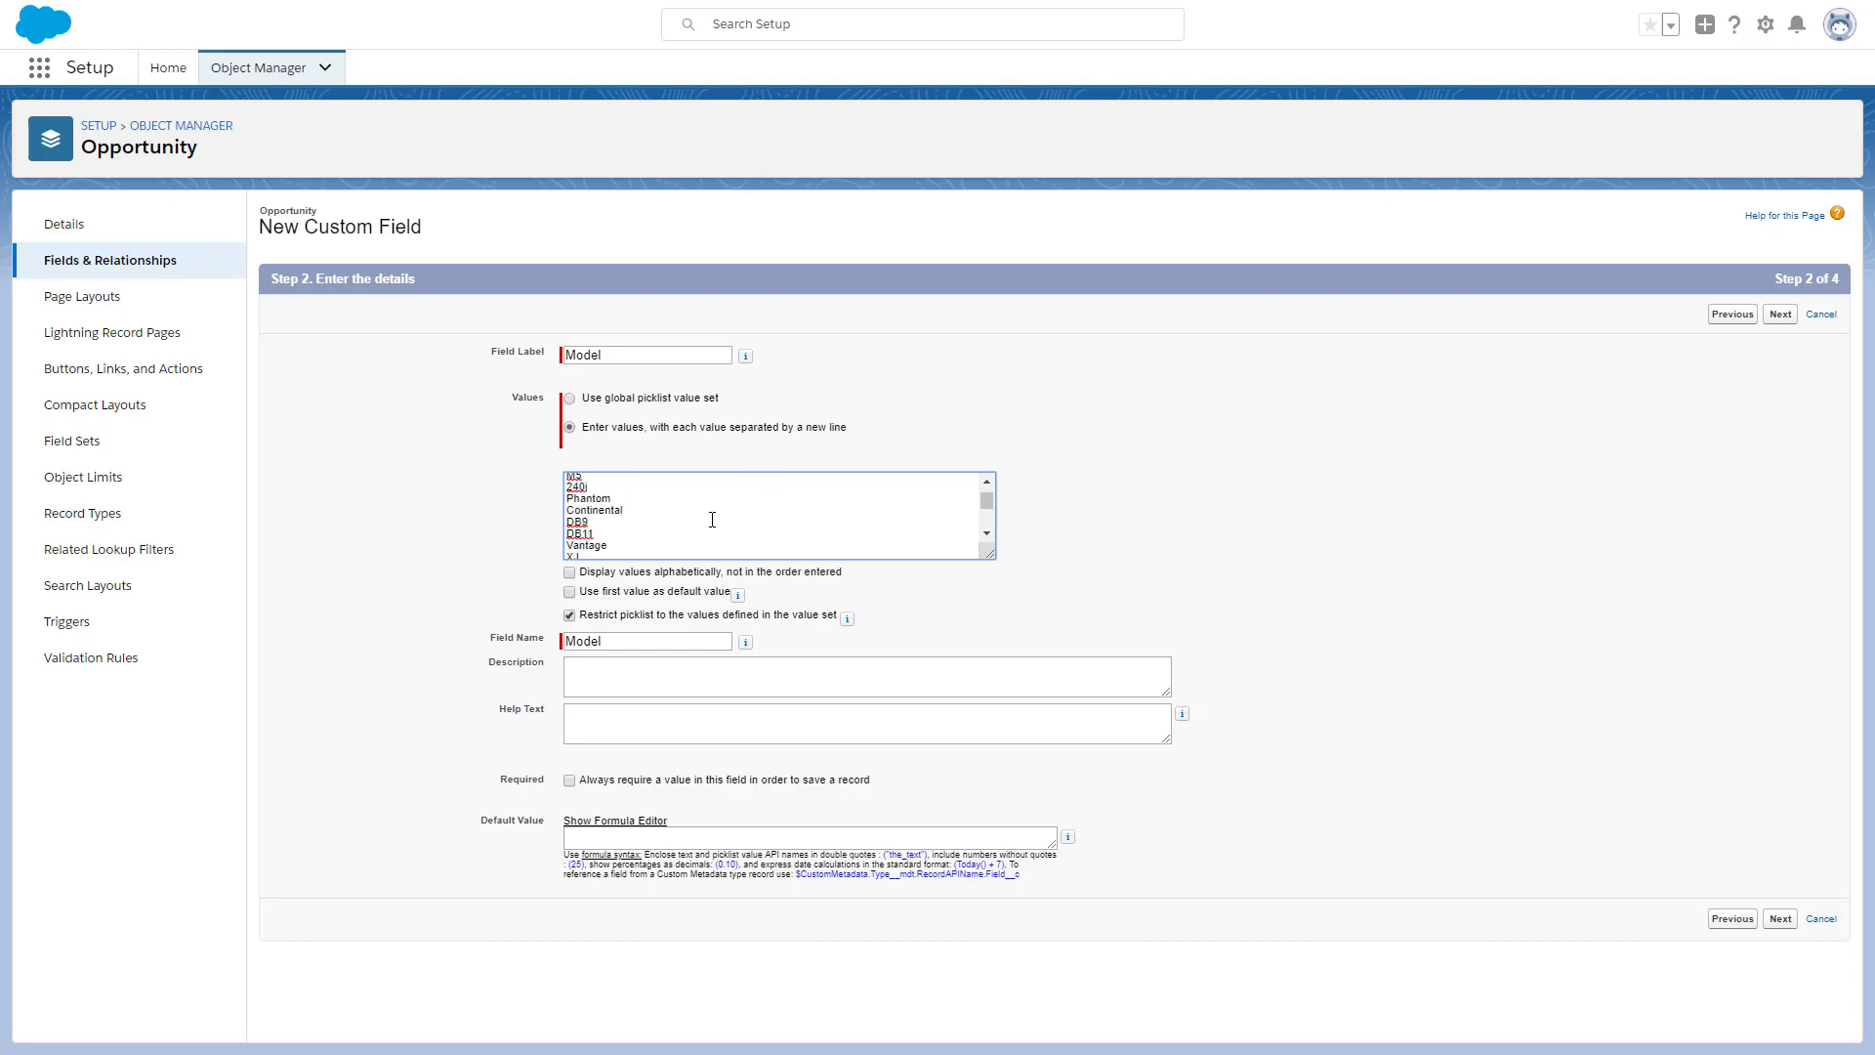
{"action": "scroll", "coordinate": [712, 519], "scroll_direction": "up", "scroll_amount": 2}
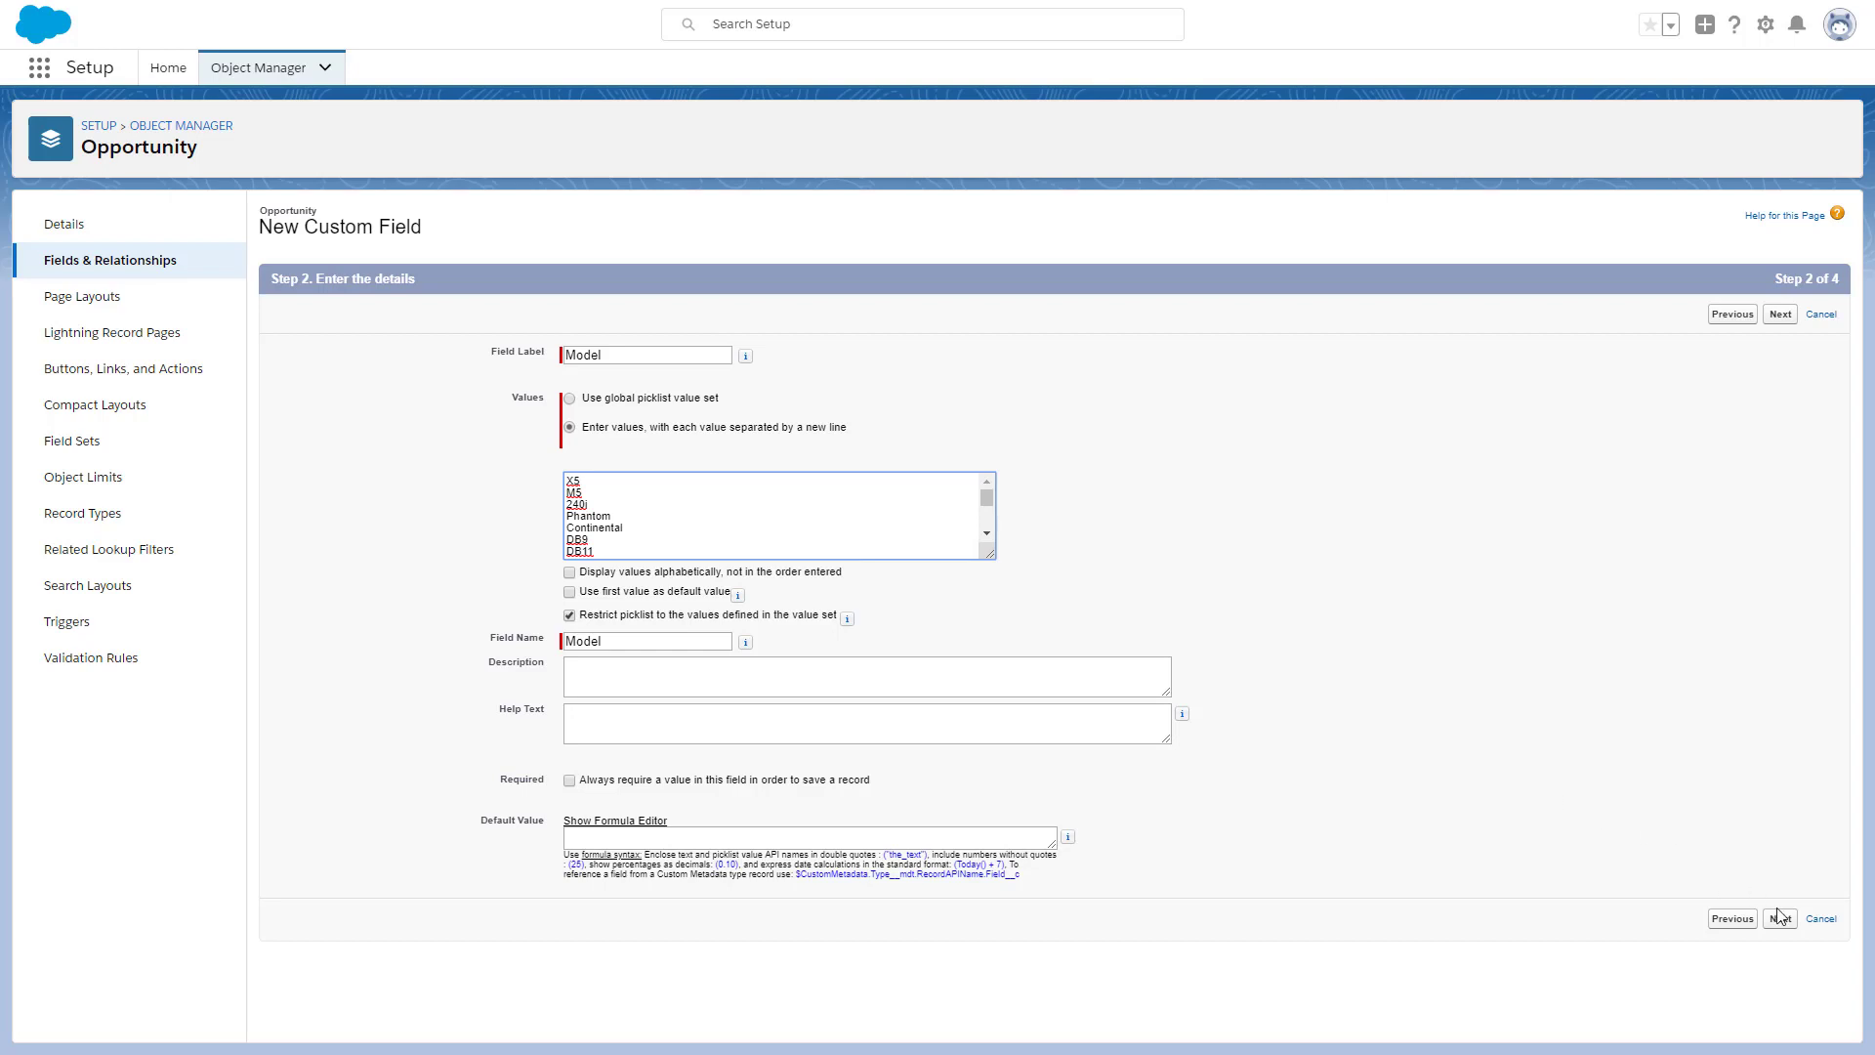
Make the Model field visible to all profiles, add it to all four Opportunity page layouts, and save it.
{"action": "left_click", "coordinate": [1779, 920]}
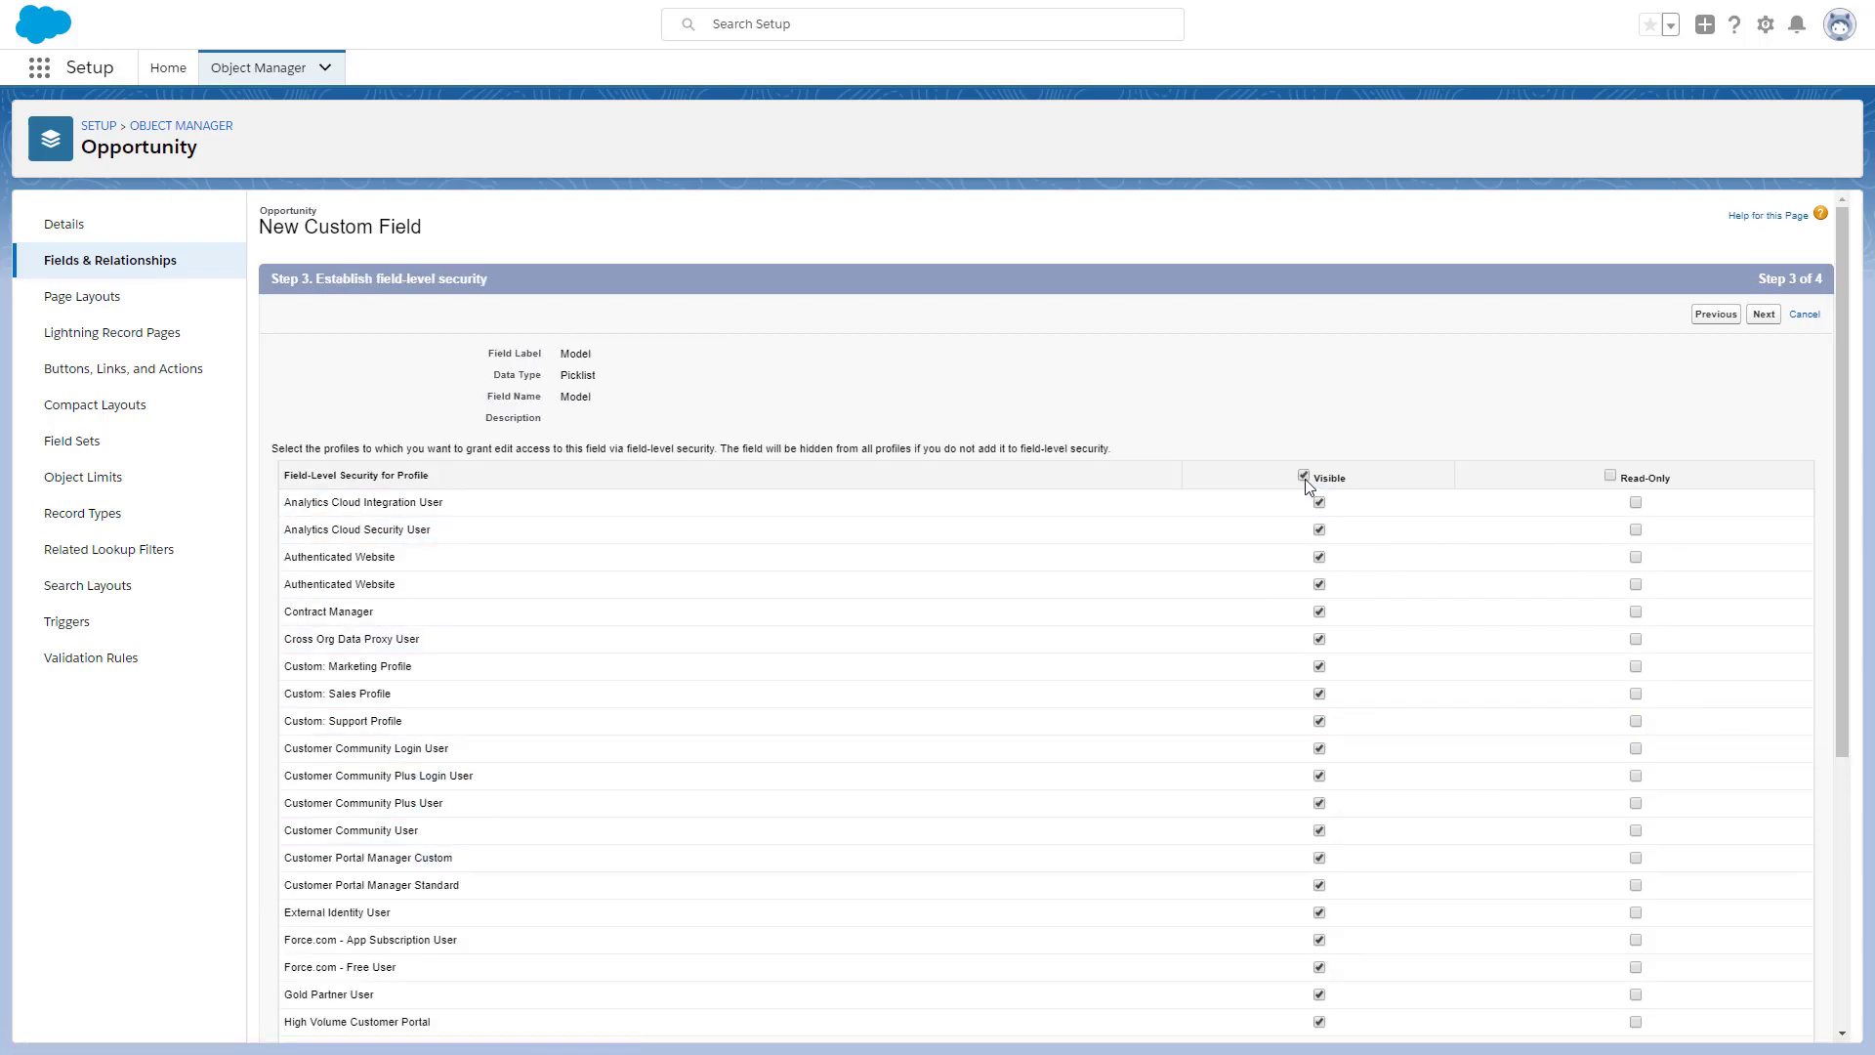
{"action": "left_click", "coordinate": [1764, 321]}
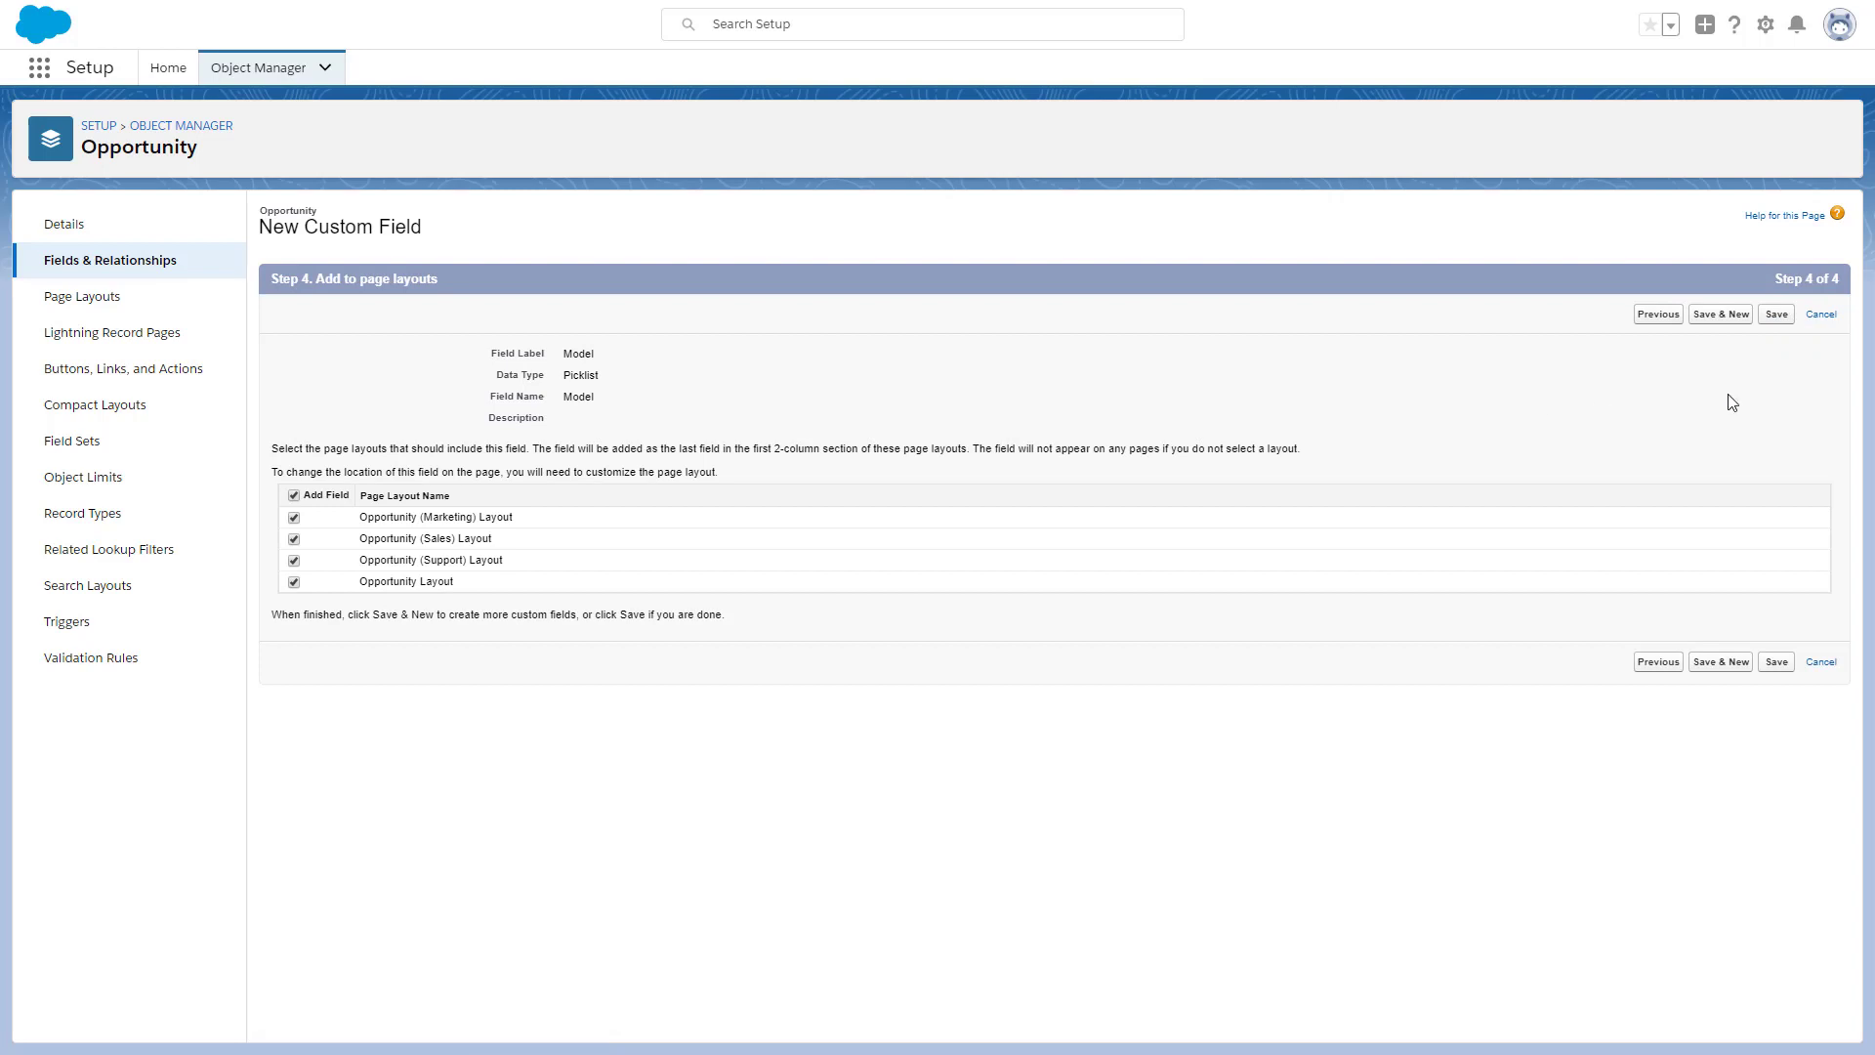
{"action": "left_click", "coordinate": [1776, 313]}
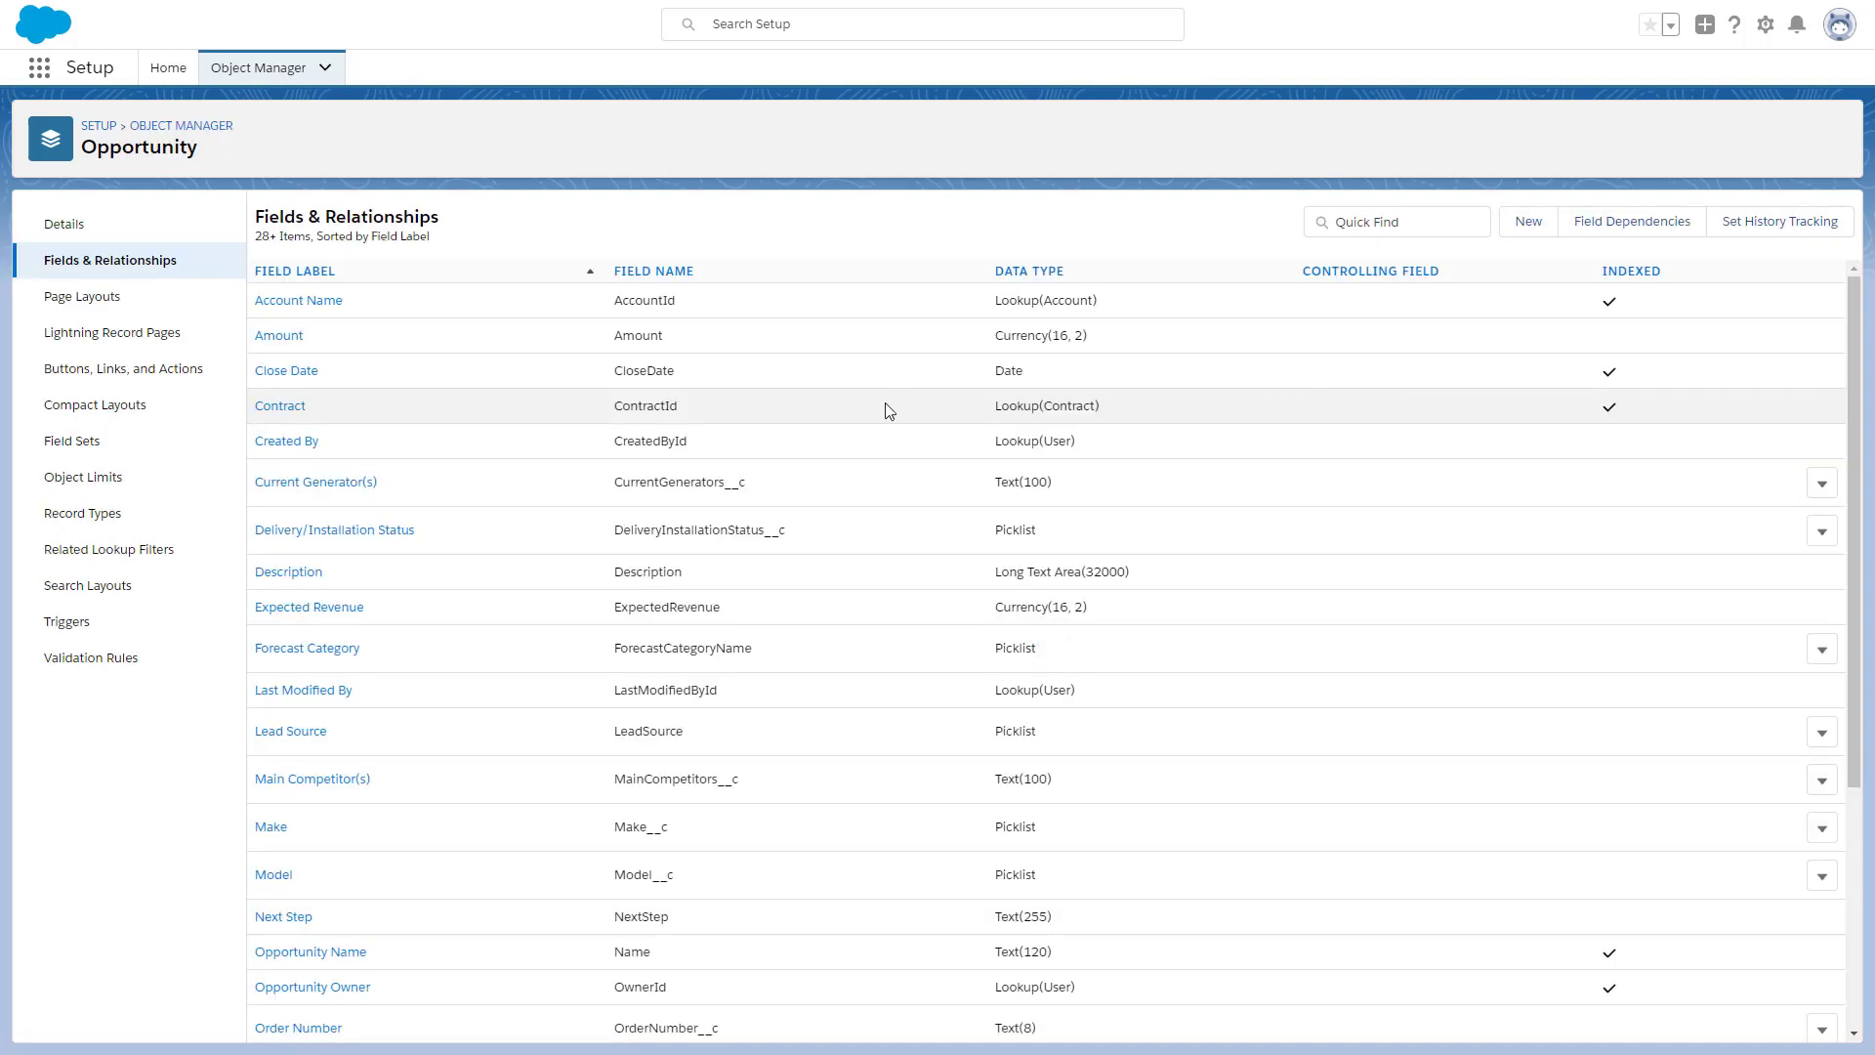
Return to the Sales app and open the details of the Aston Martin Vantage opportunity.
{"action": "left_click", "coordinate": [39, 67]}
{"action": "left_click", "coordinate": [1486, 797]}
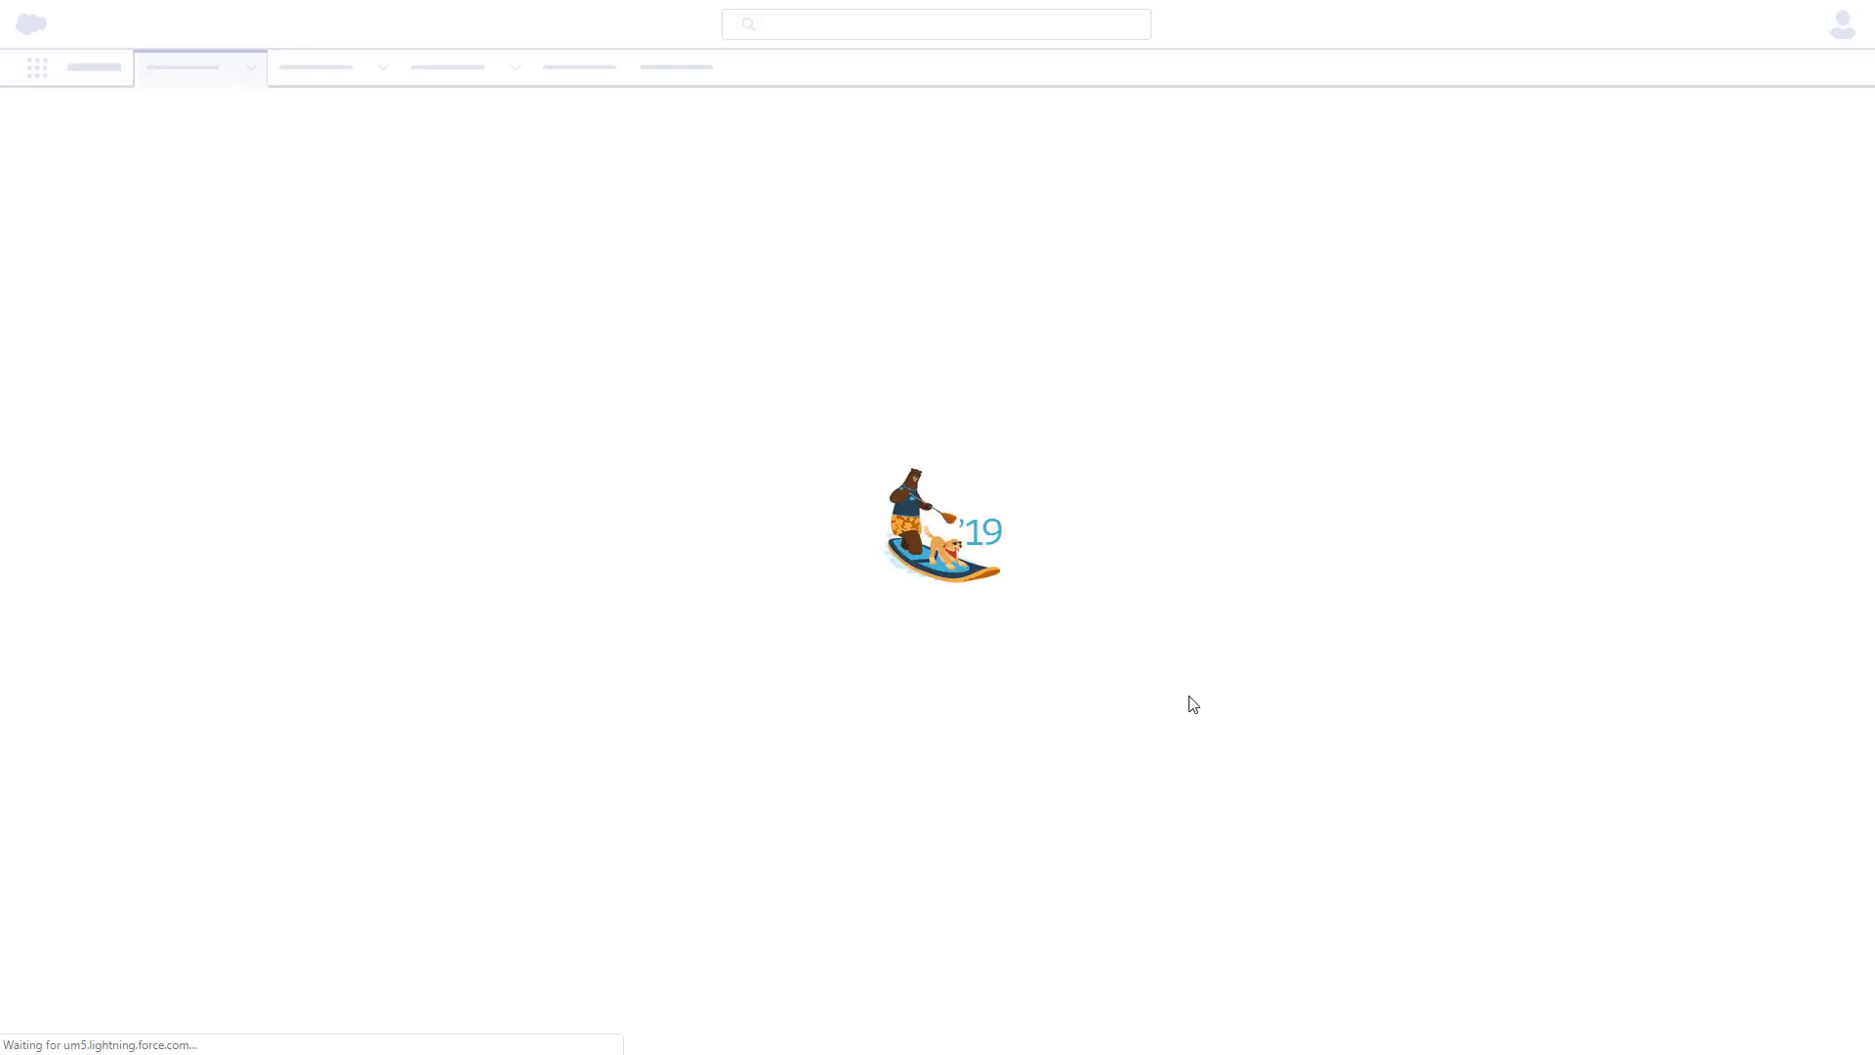
{"action": "left_click", "coordinate": [327, 250]}
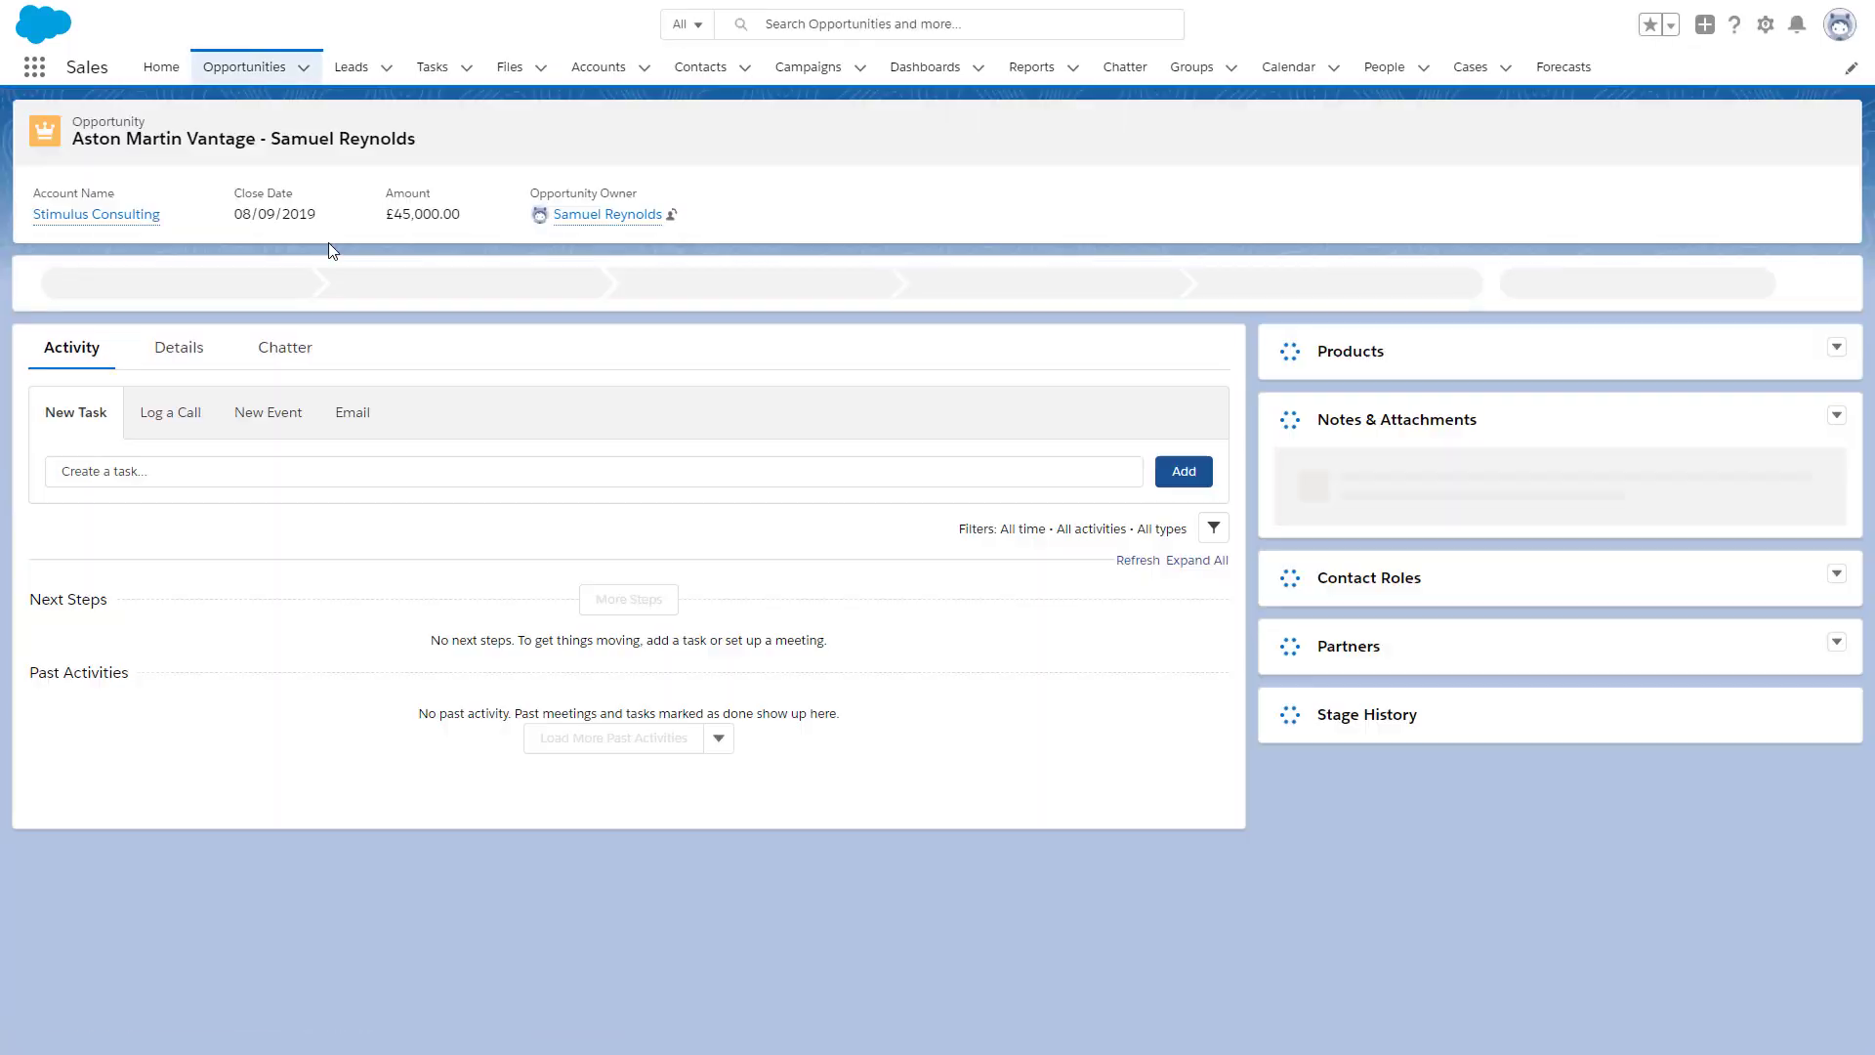
{"action": "left_click", "coordinate": [196, 352]}
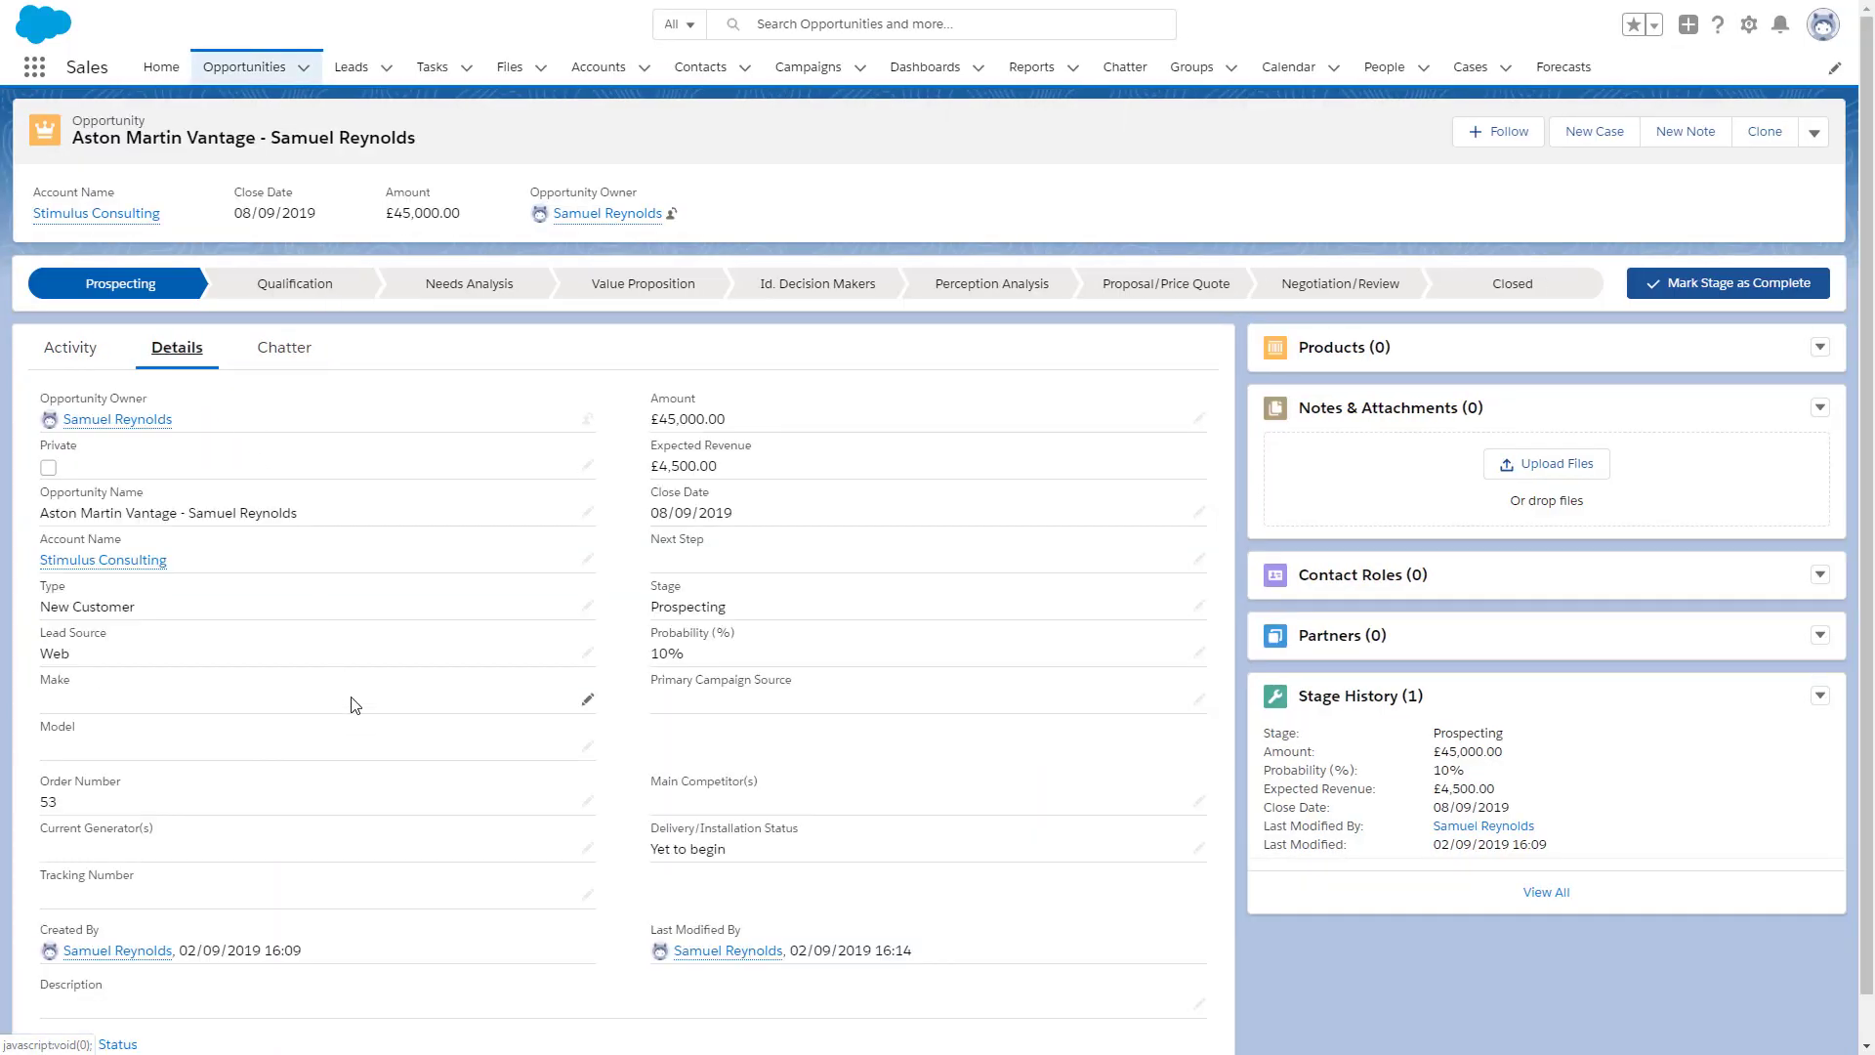
Set the opportunity's Model to Vantage and save the record.
{"action": "left_click", "coordinate": [585, 749]}
{"action": "left_click", "coordinate": [578, 752]}
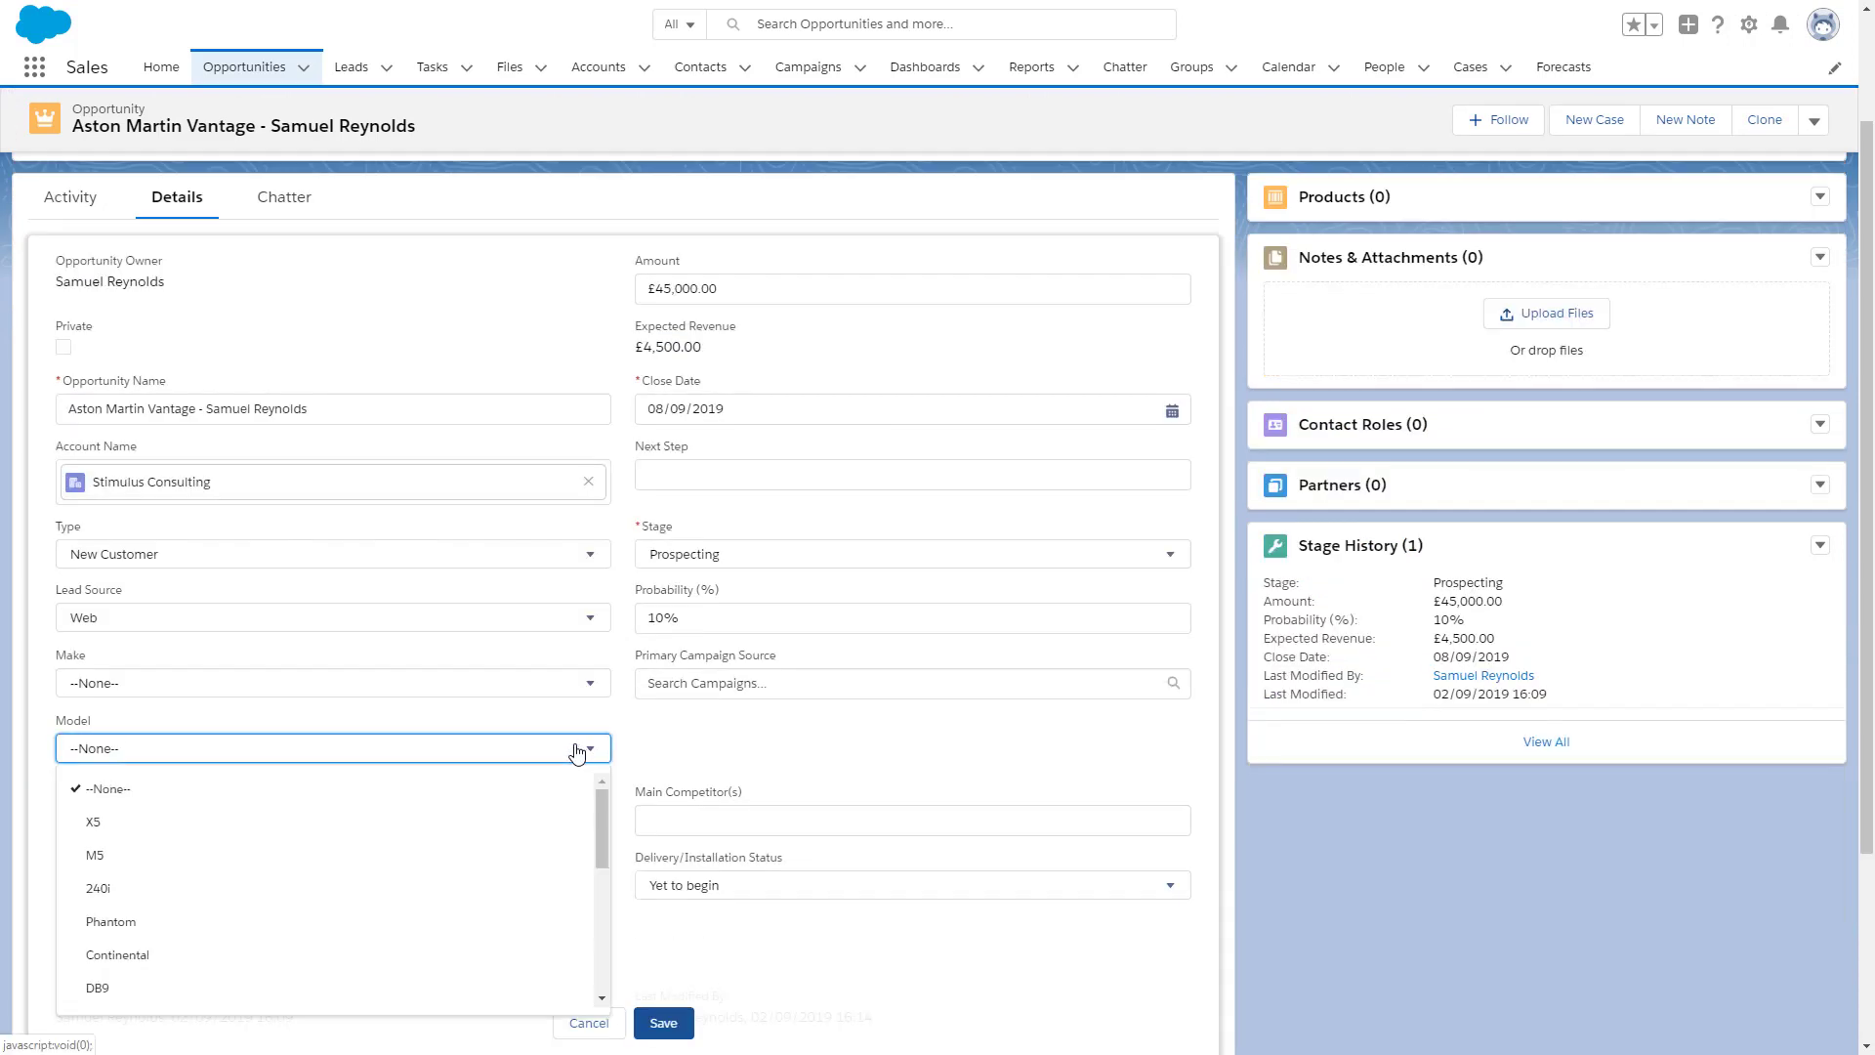
{"action": "scroll", "coordinate": [466, 857], "scroll_direction": "down", "scroll_amount": 1}
{"action": "scroll", "coordinate": [459, 857], "scroll_direction": "down", "scroll_amount": 1}
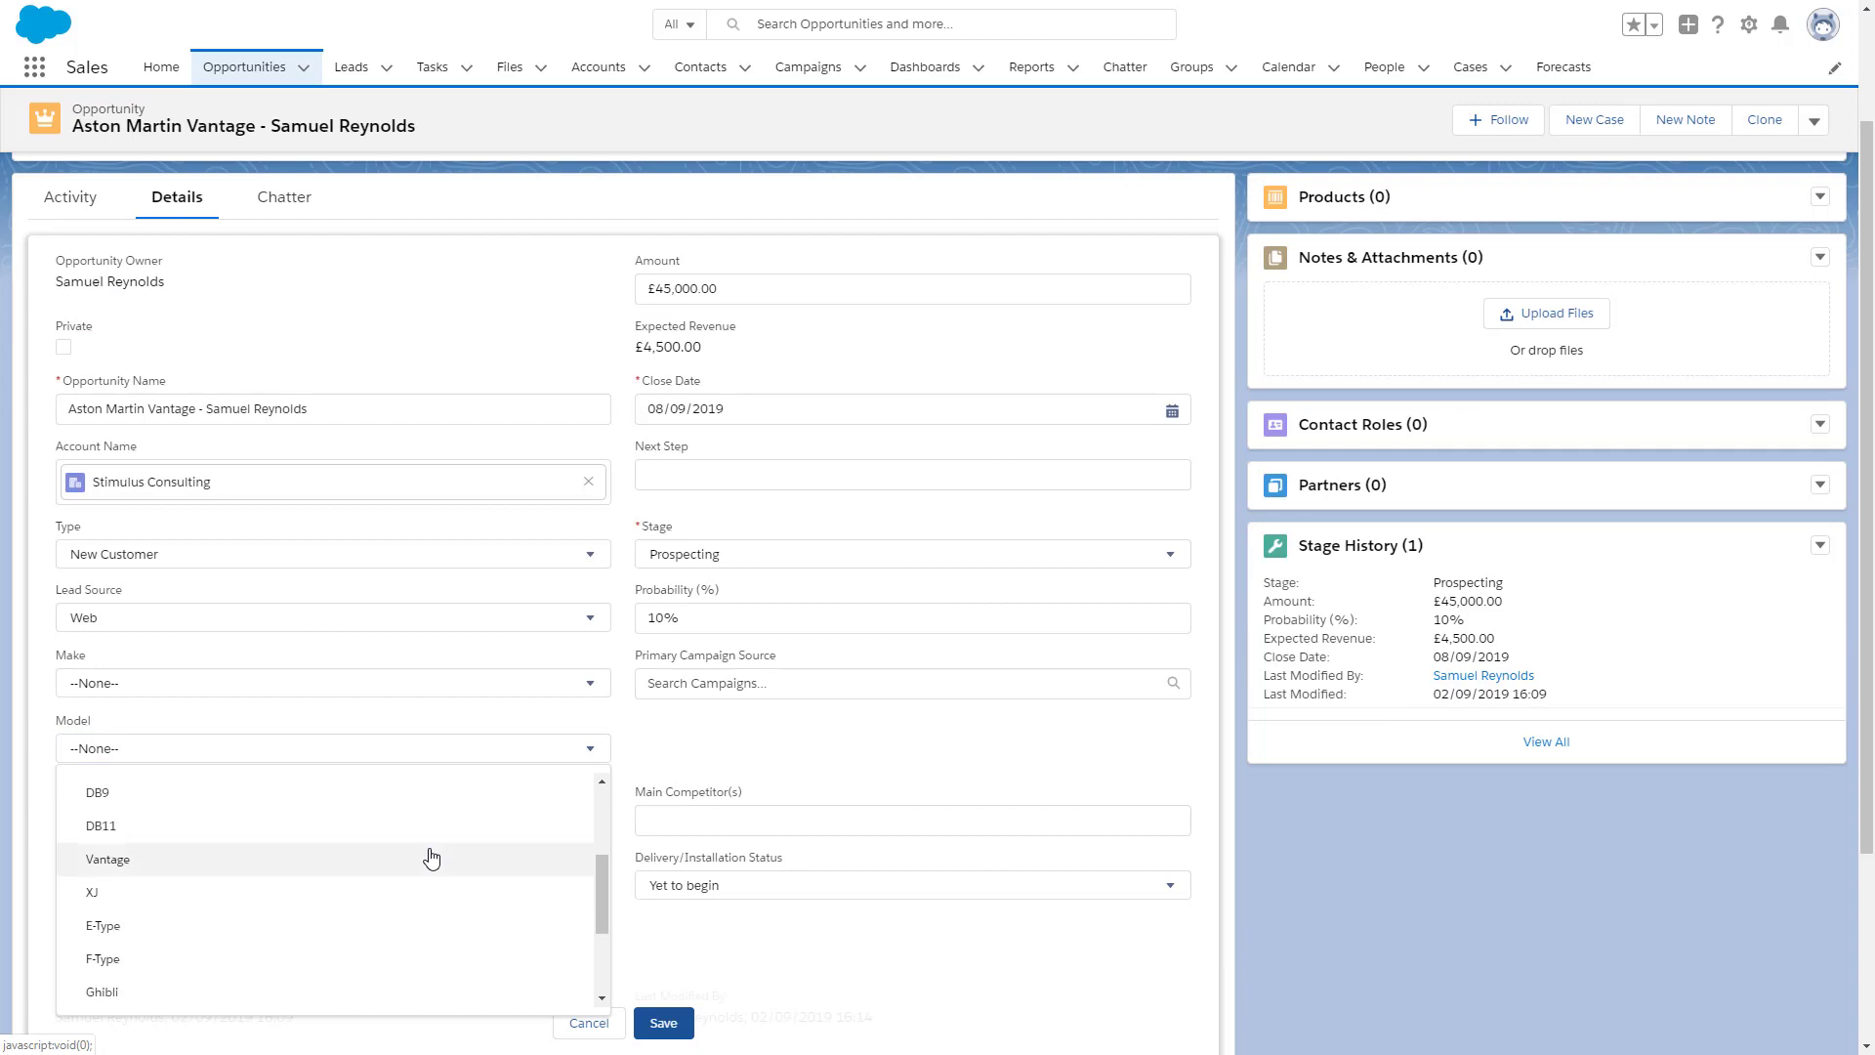
{"action": "left_click", "coordinate": [432, 854]}
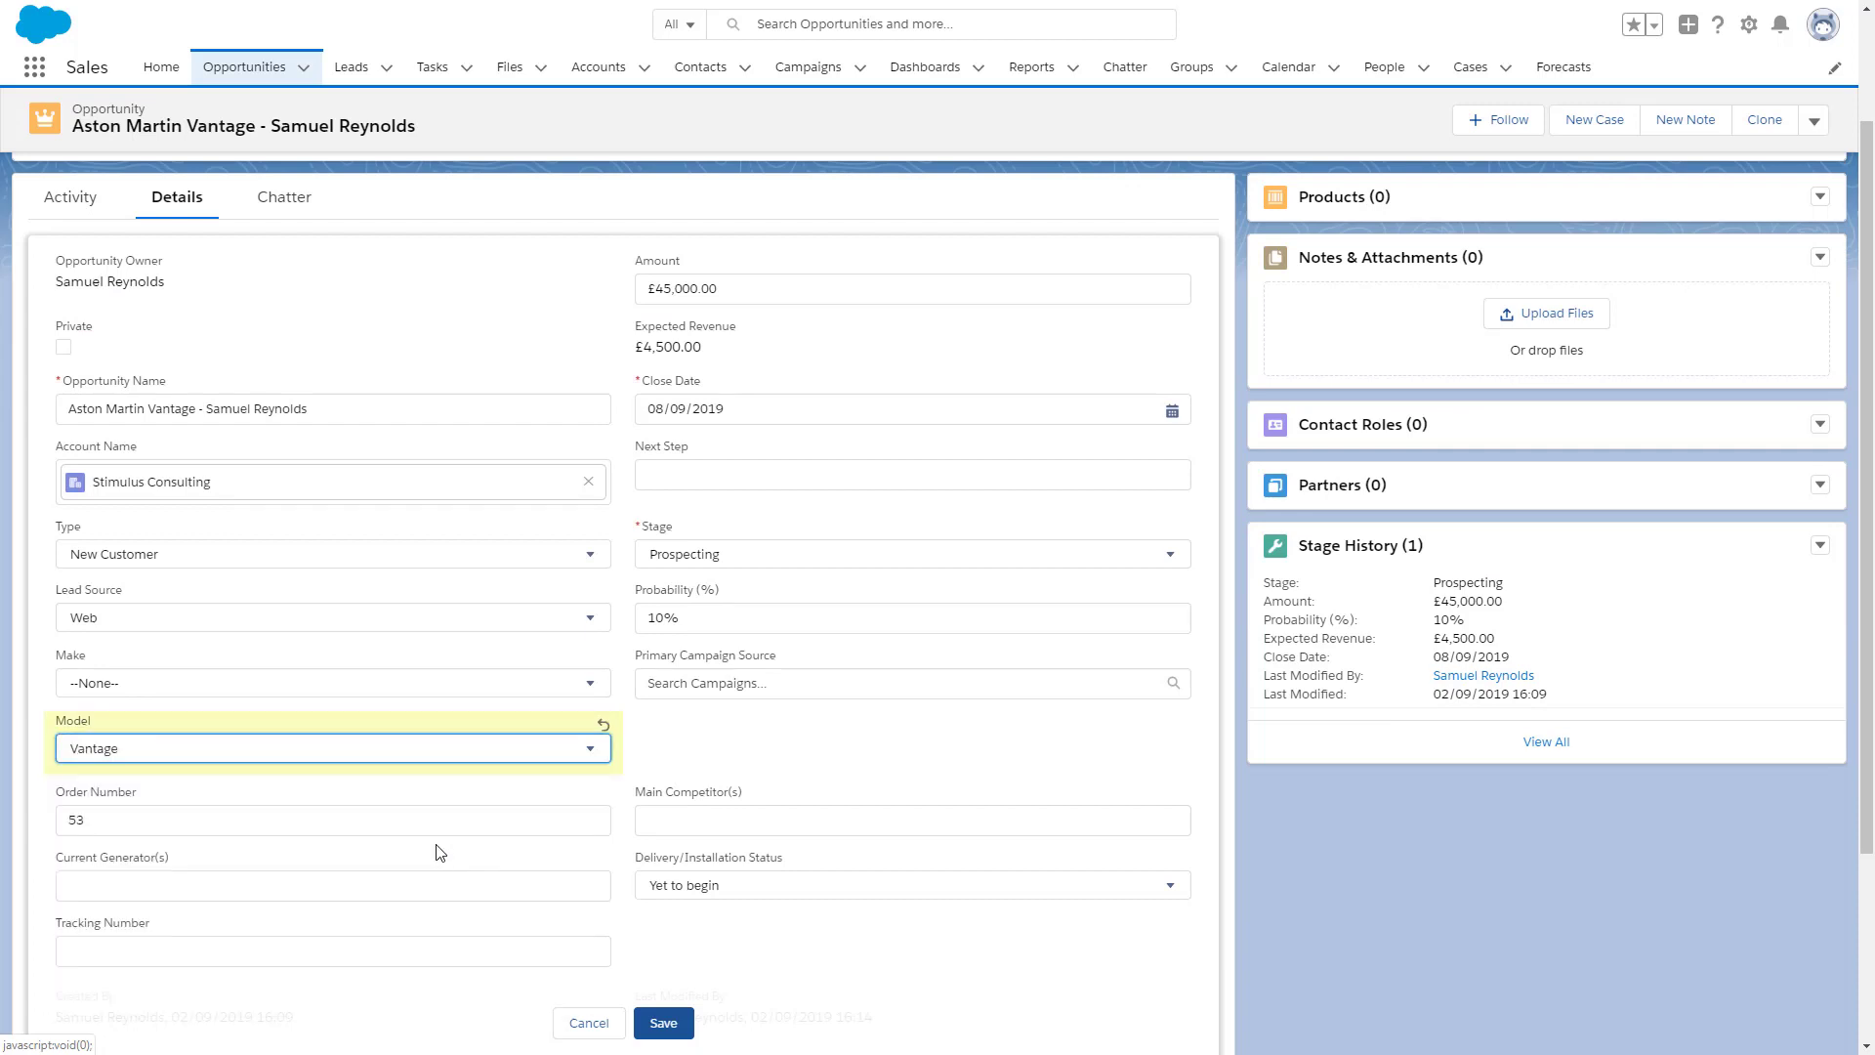
{"action": "left_click", "coordinate": [663, 1023]}
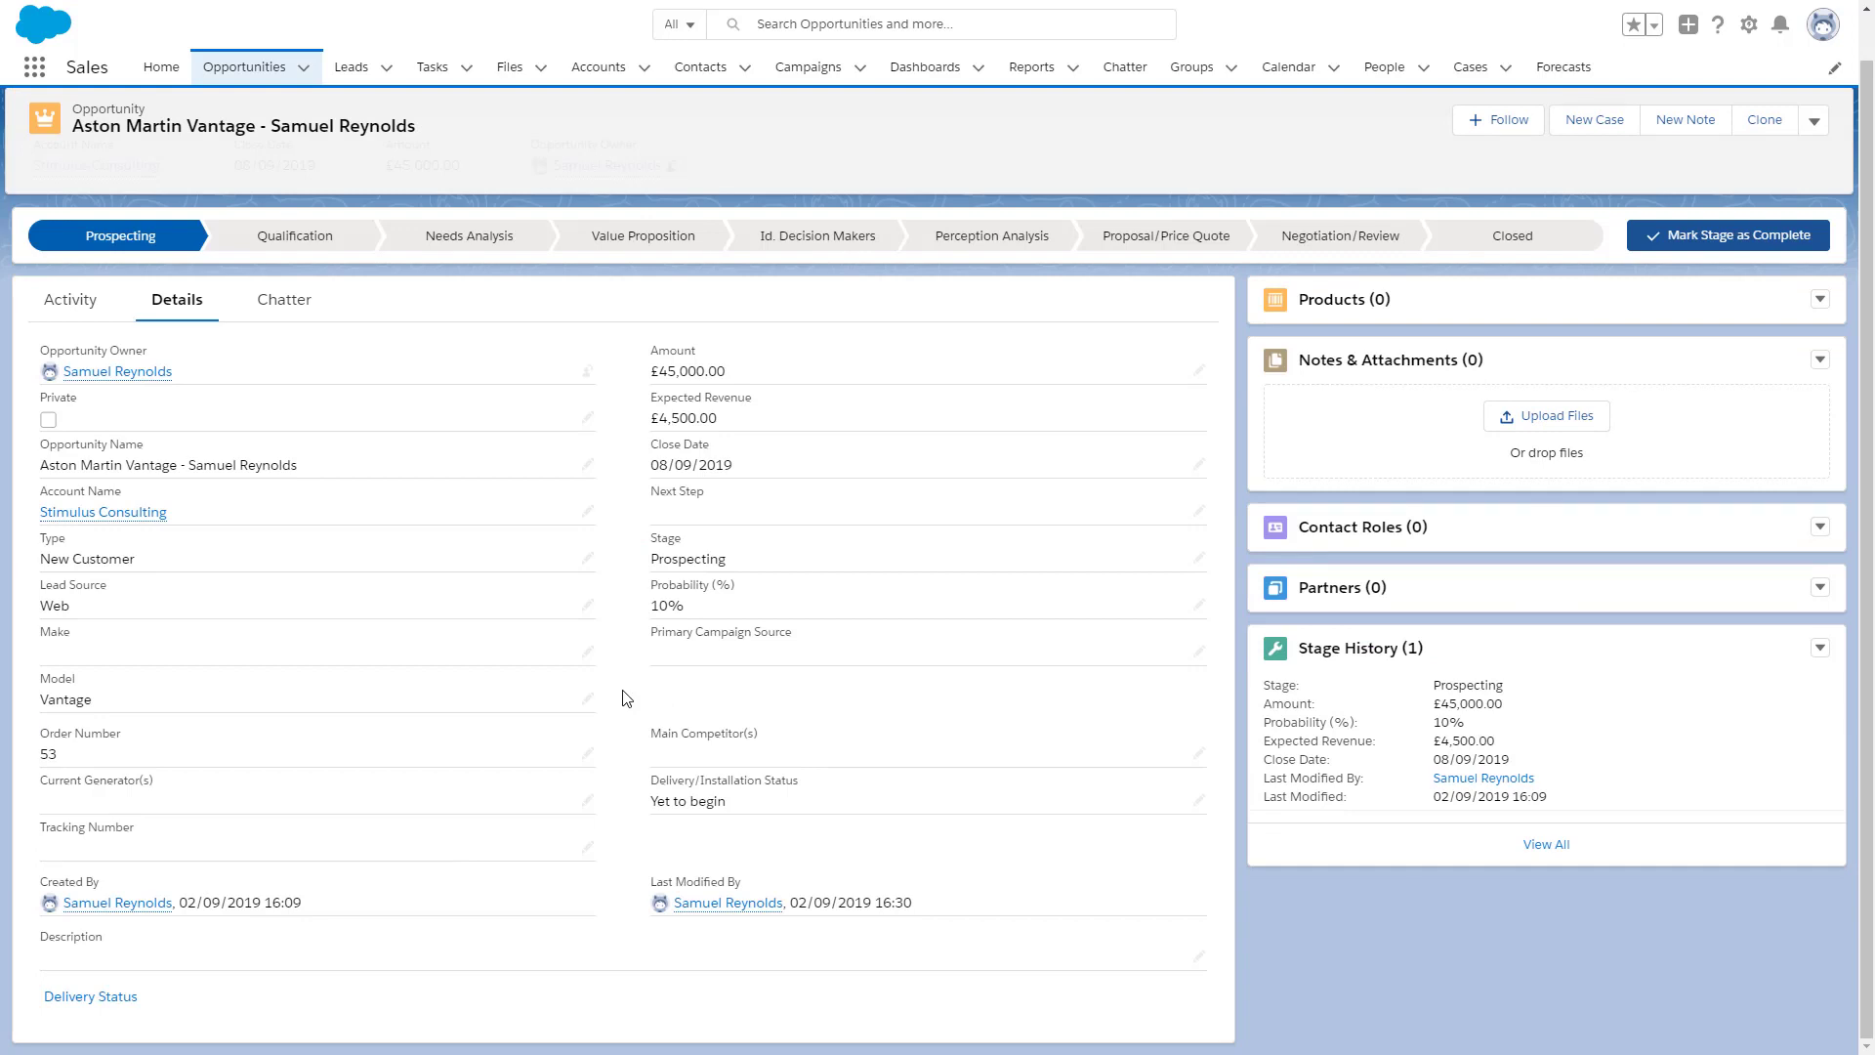
Set the opportunity's Make to Rolls-Royce and save the record.
{"action": "left_click", "coordinate": [587, 654]}
{"action": "left_click", "coordinate": [548, 653]}
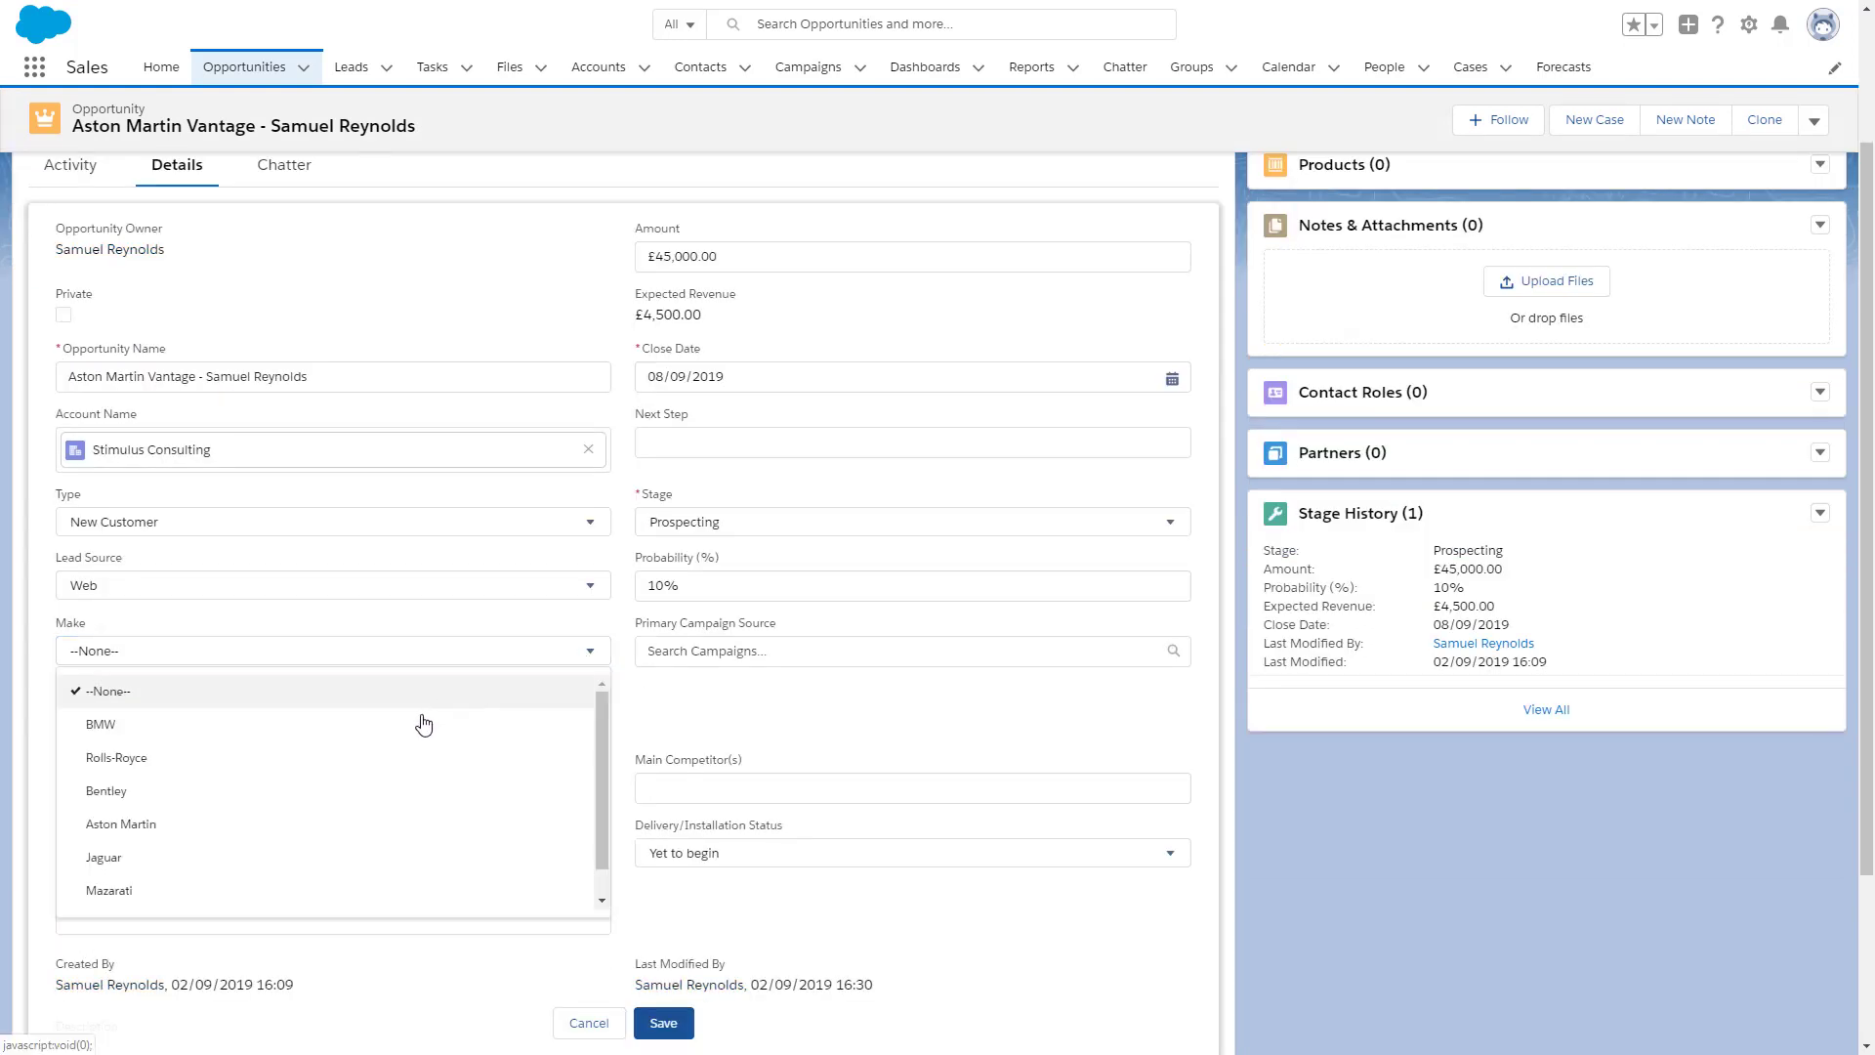
{"action": "left_click", "coordinate": [393, 757]}
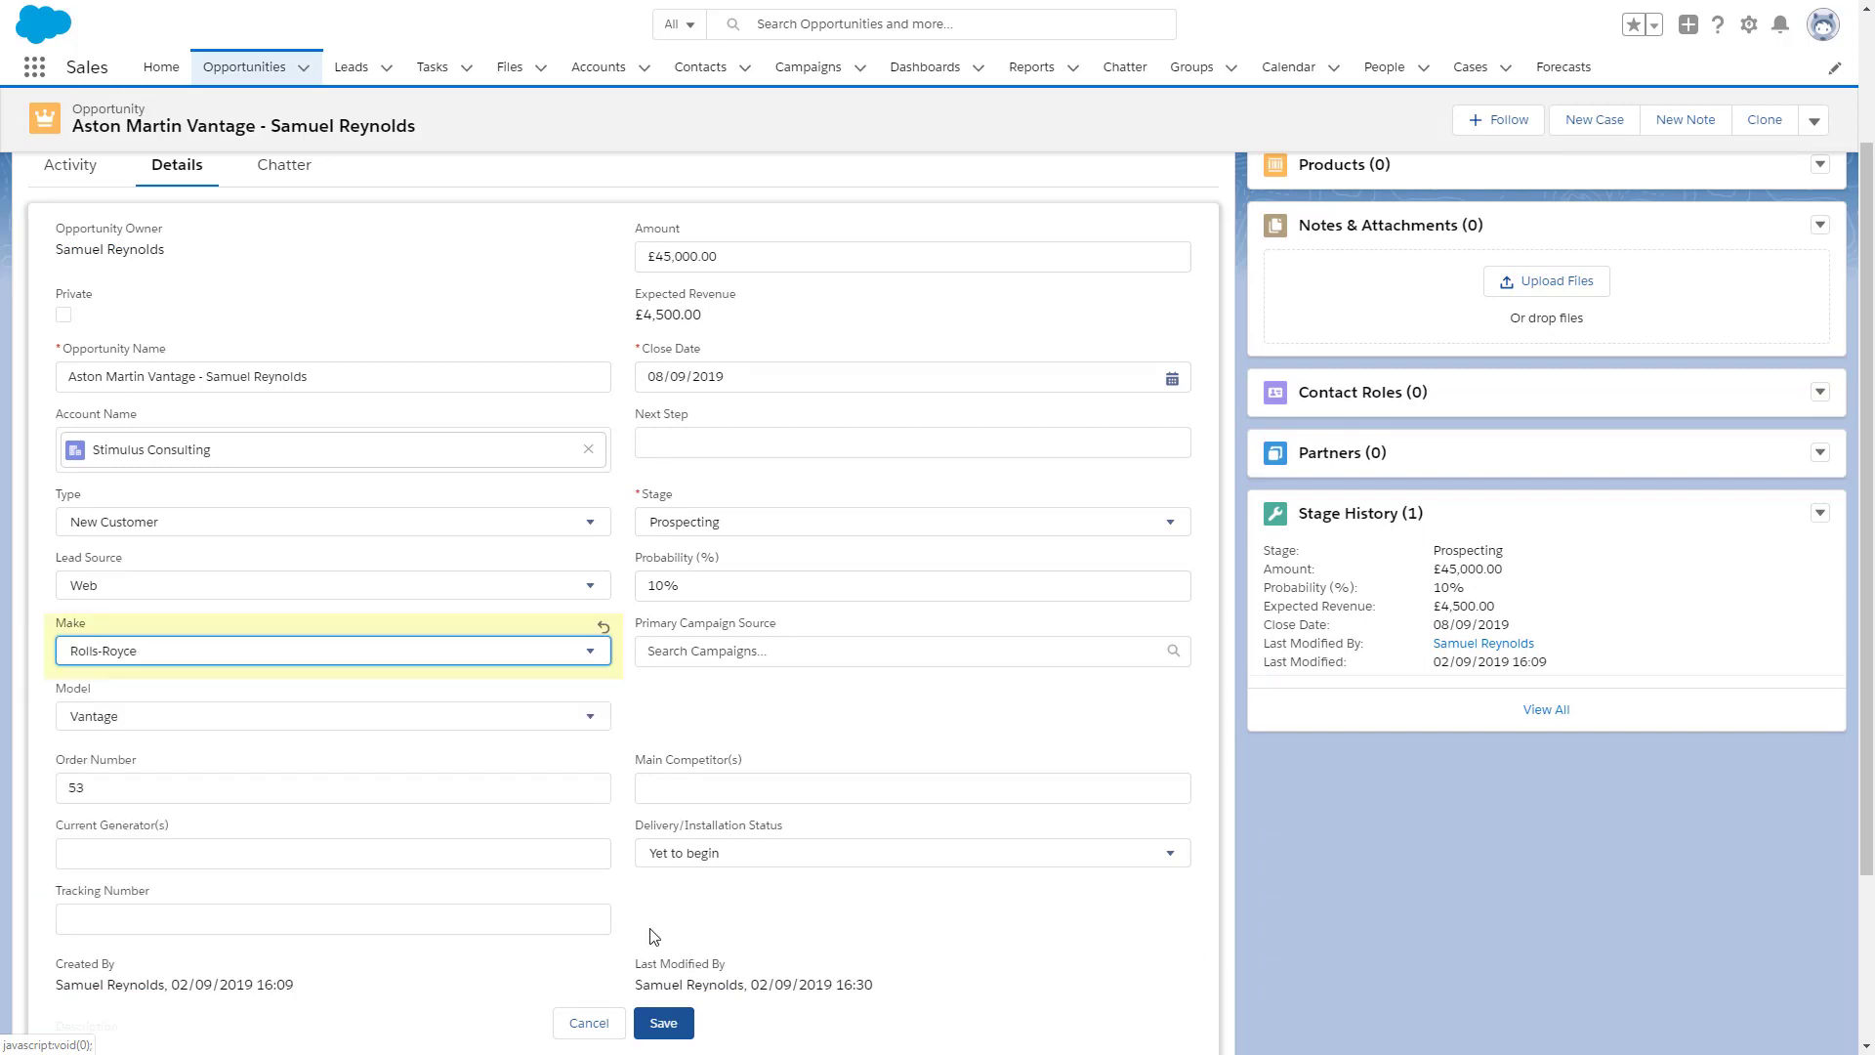
{"action": "left_click", "coordinate": [663, 1022]}
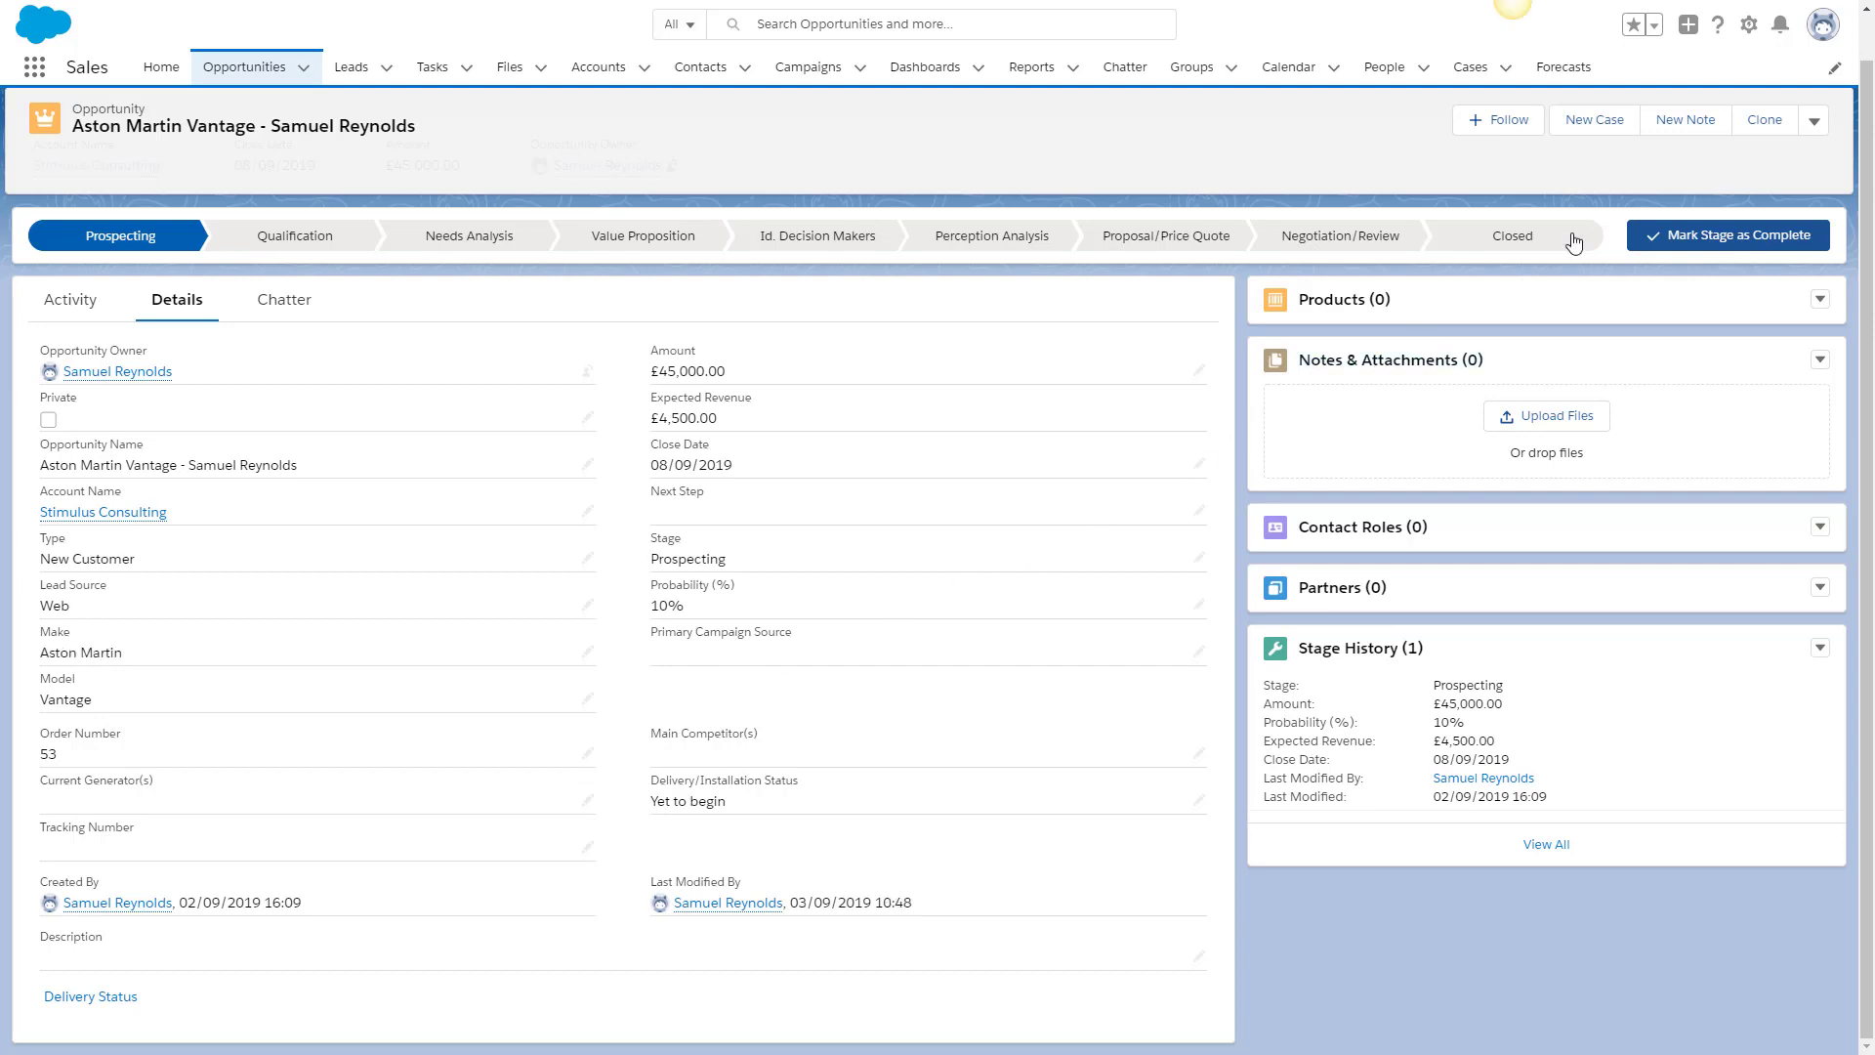
Go to Setup and open the list of fields and relationships for the Opportunity object.
{"action": "left_click", "coordinate": [1748, 24]}
{"action": "left_click", "coordinate": [1660, 82]}
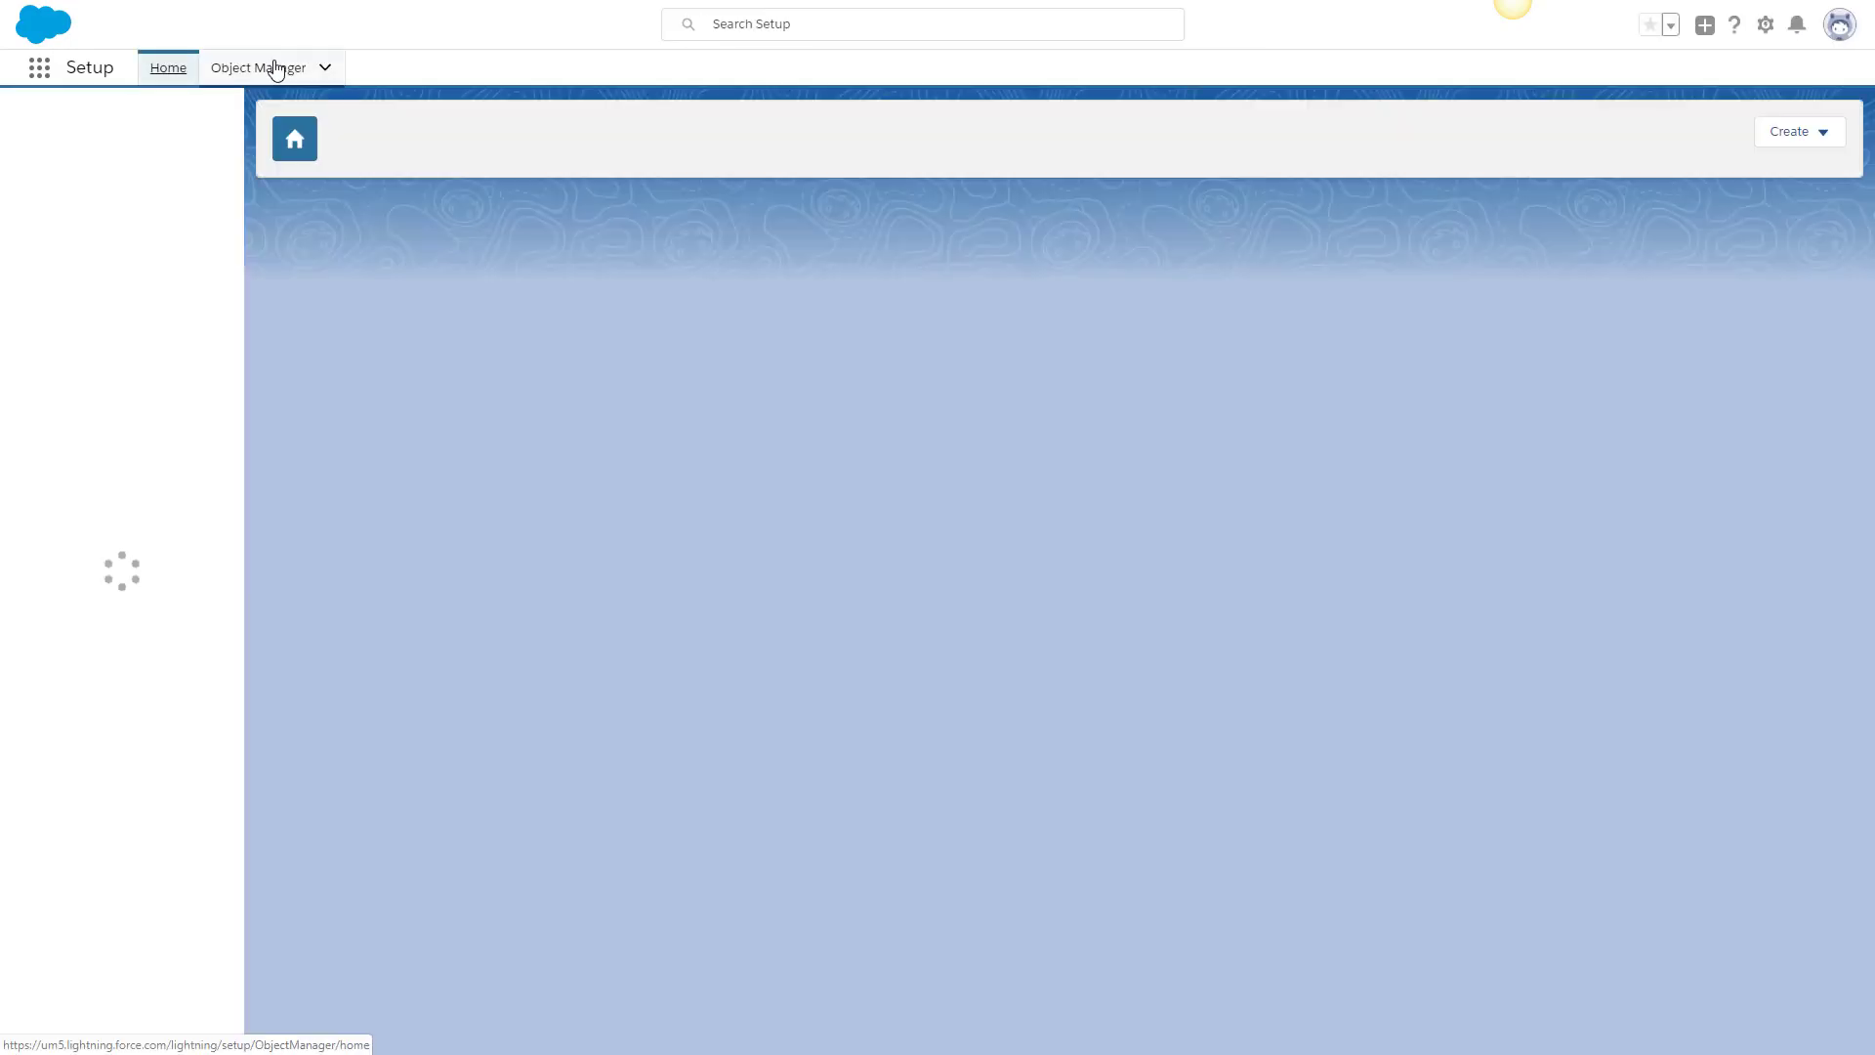
{"action": "left_click", "coordinate": [275, 67]}
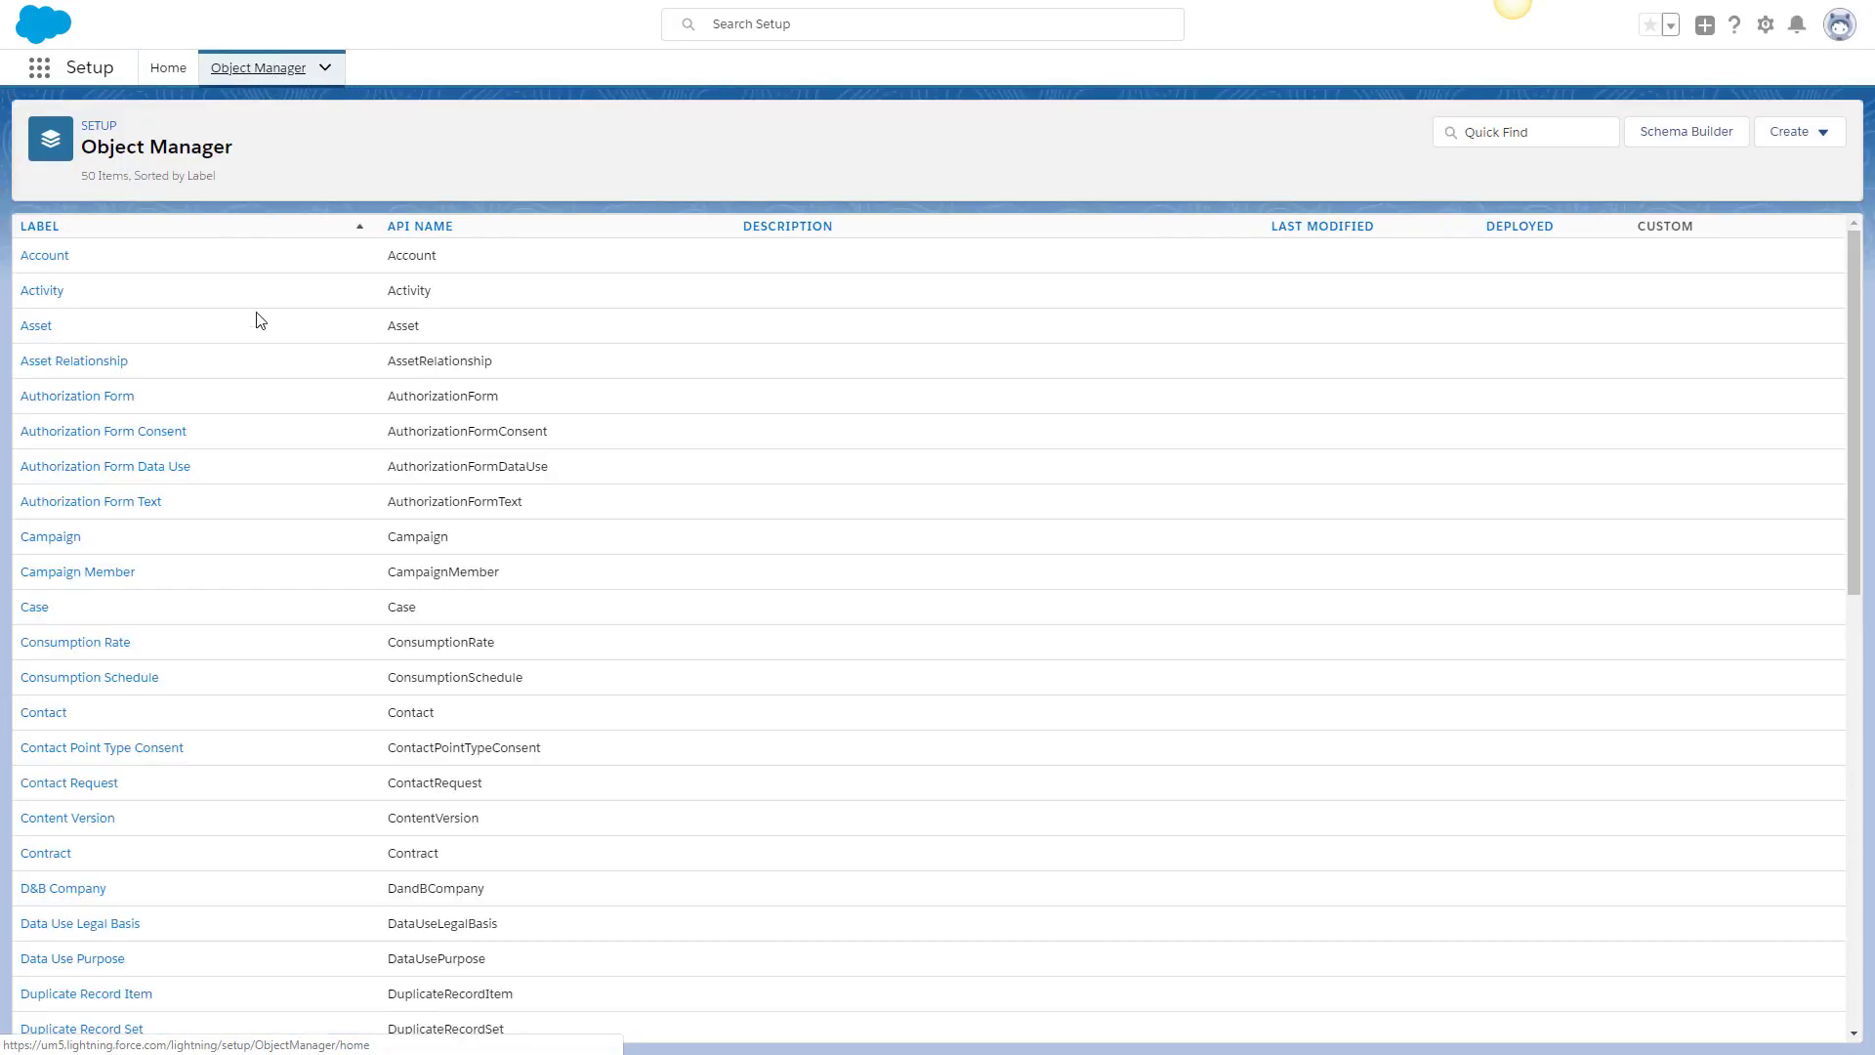
{"action": "scroll", "coordinate": [144, 571], "scroll_direction": "down", "scroll_amount": 2}
{"action": "scroll", "coordinate": [145, 576], "scroll_direction": "down", "scroll_amount": 6}
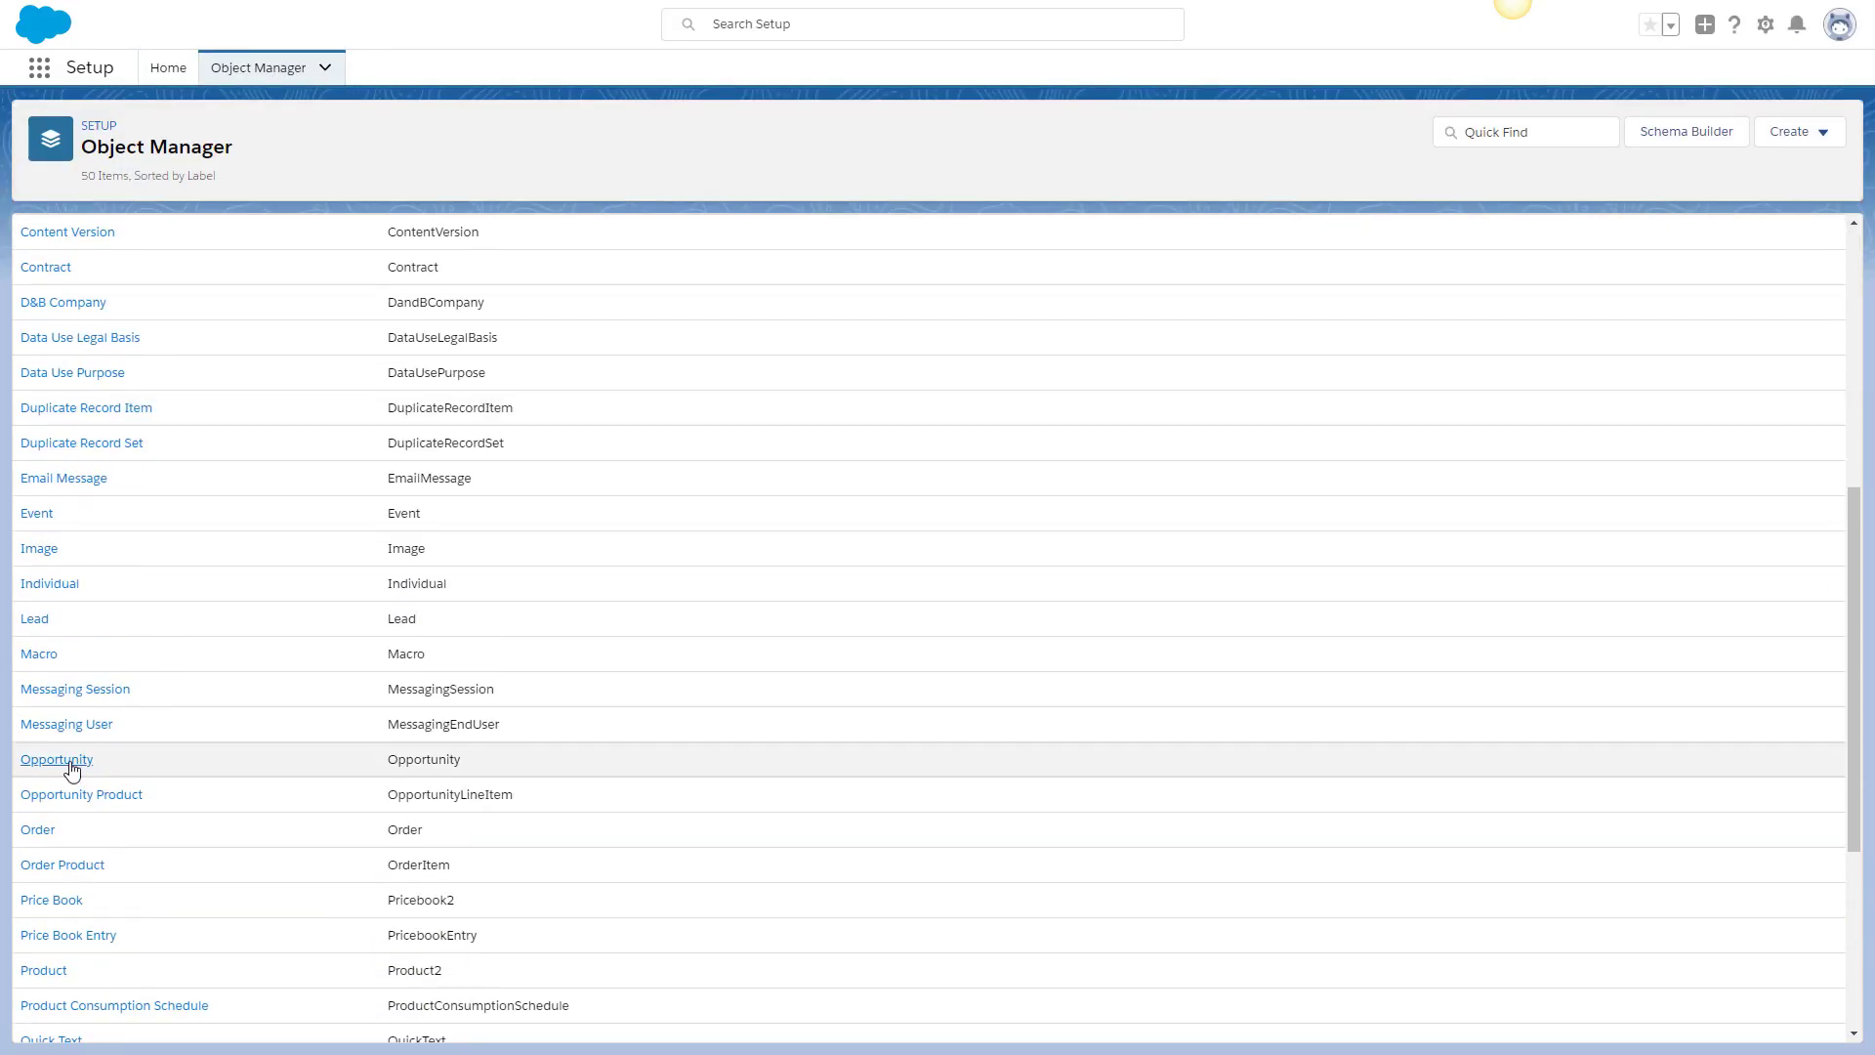
{"action": "left_click", "coordinate": [73, 772]}
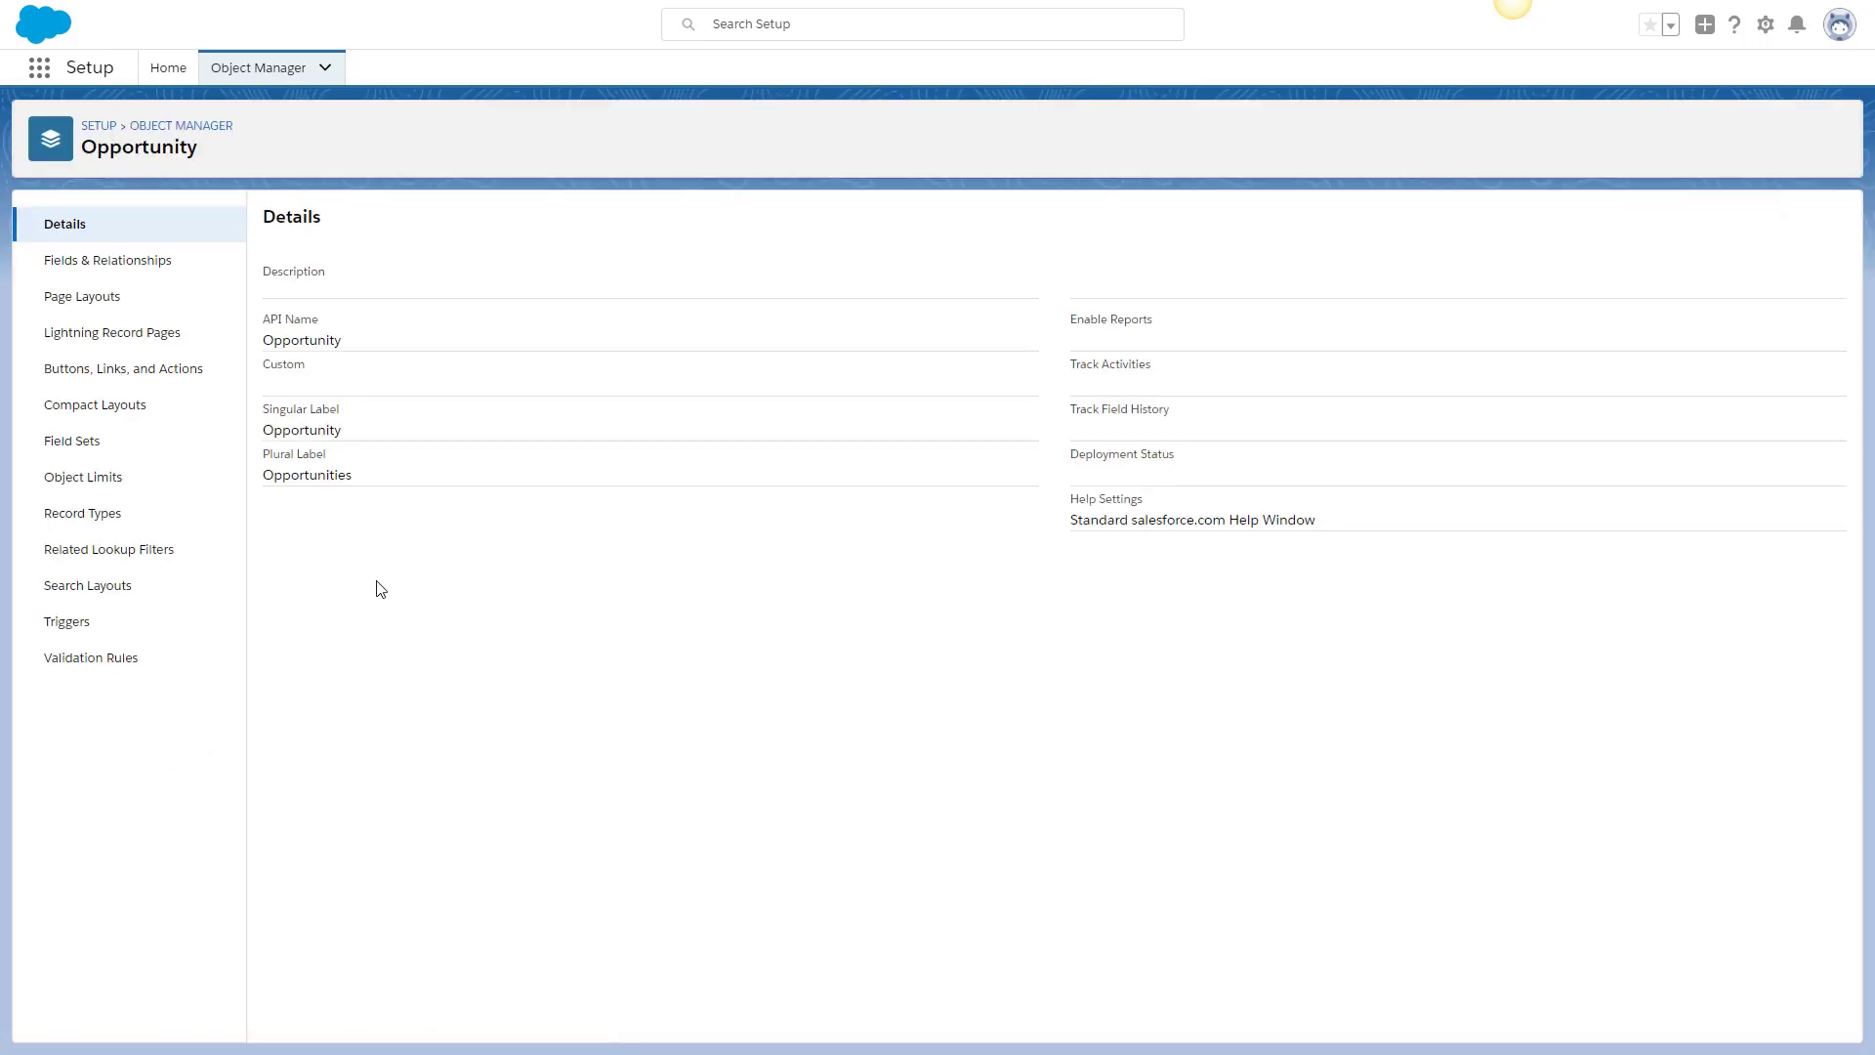
{"action": "left_click", "coordinate": [181, 265]}
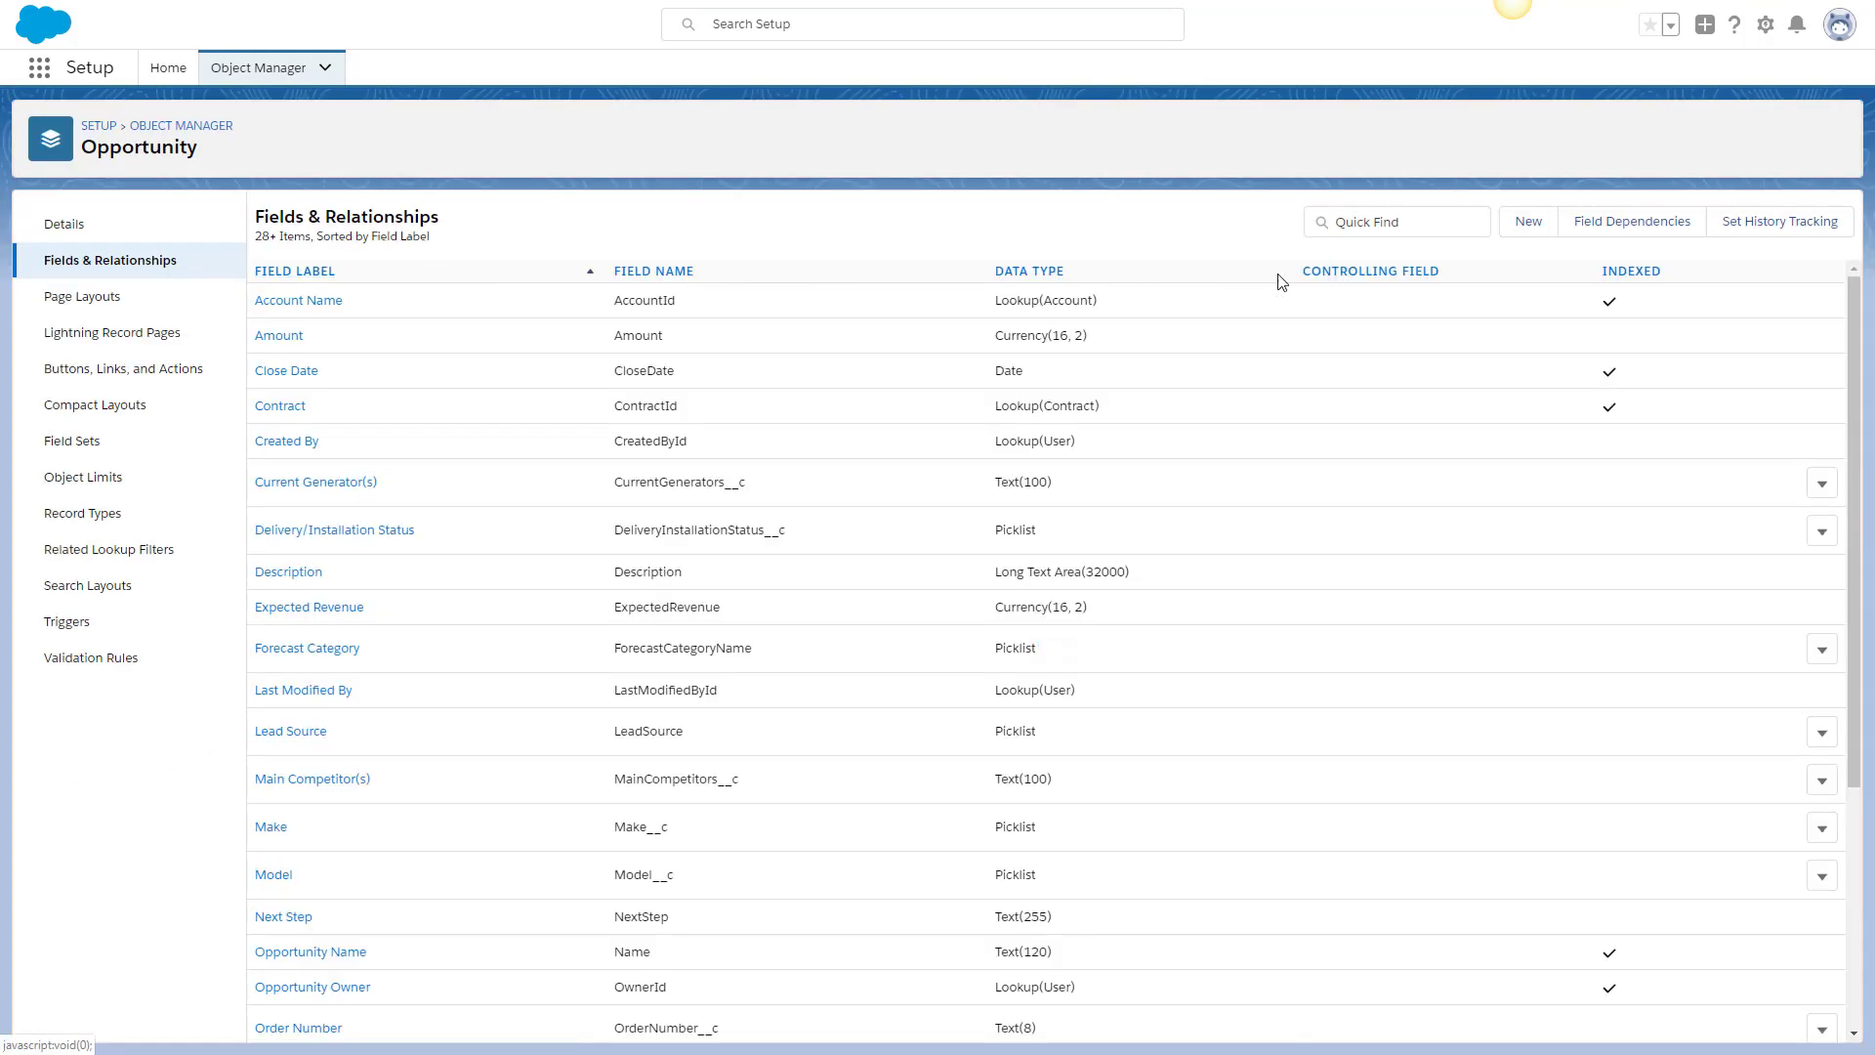
Create a new Opportunity field dependency with Make as the controlling field and Model as the dependent field.
{"action": "left_click", "coordinate": [1632, 225]}
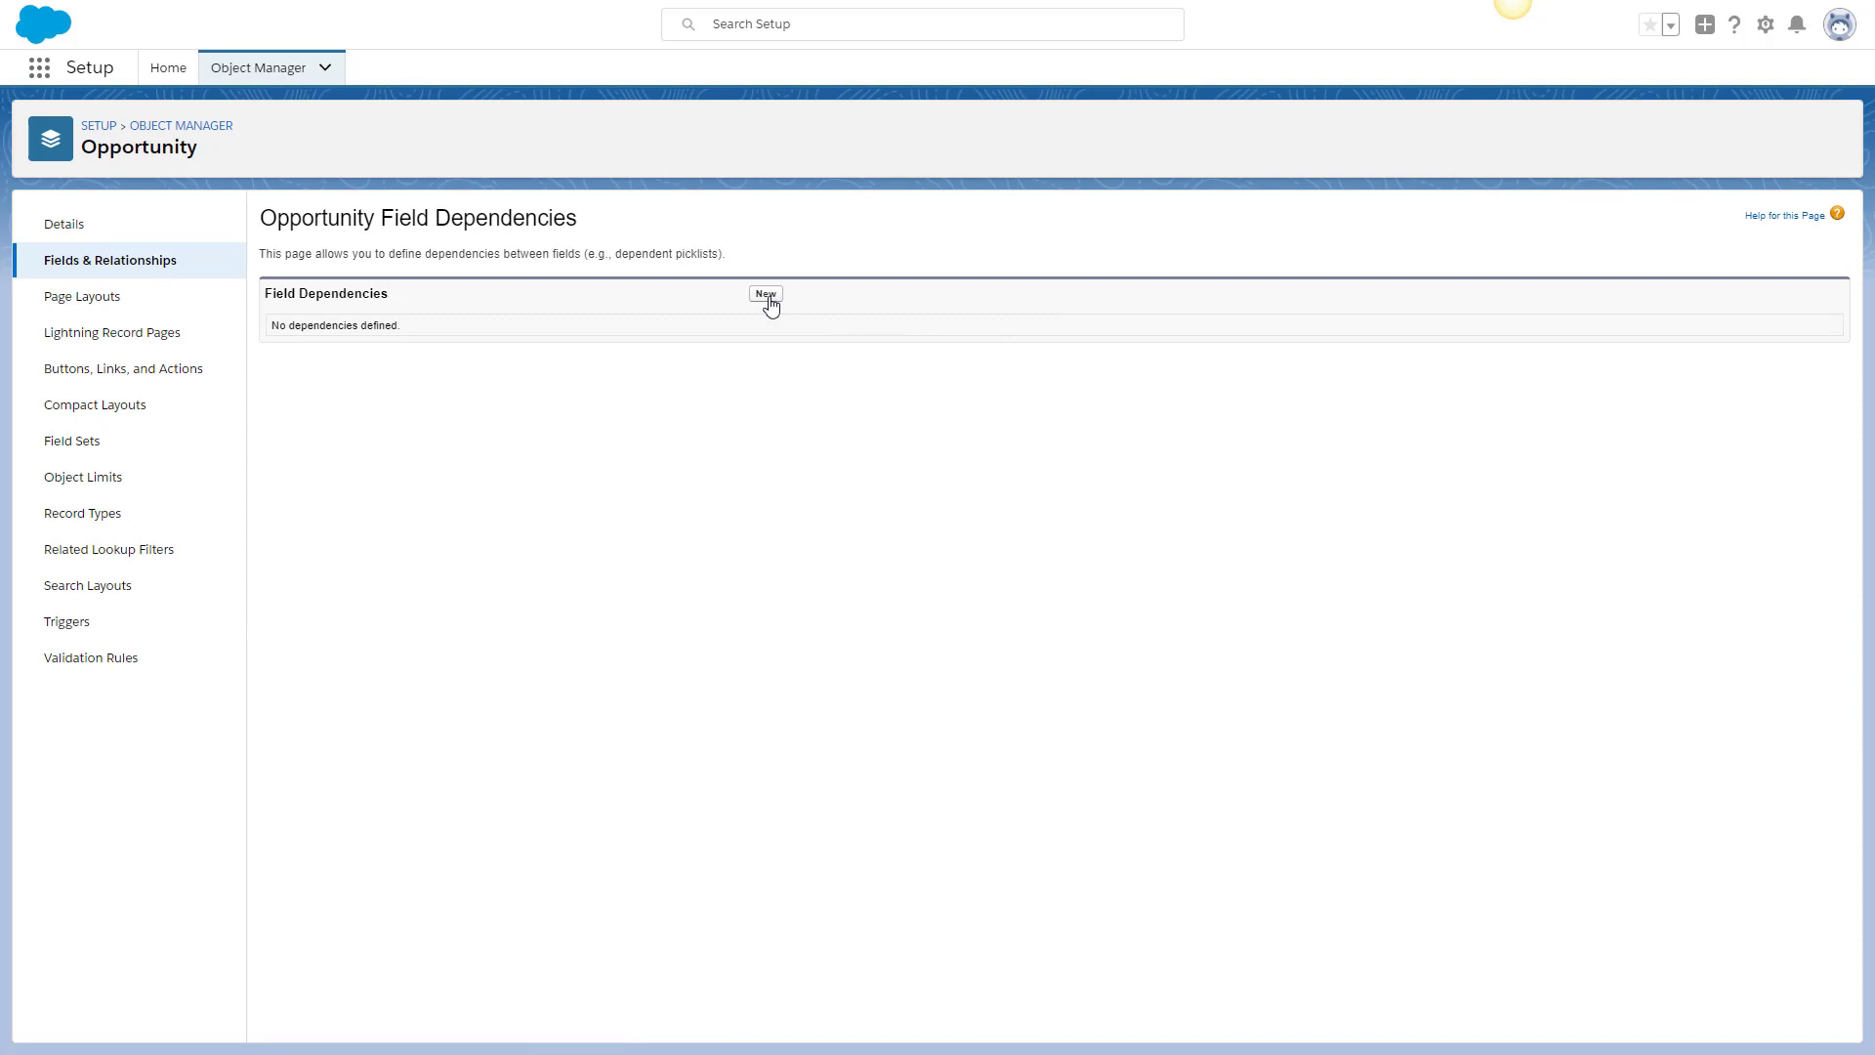
{"action": "left_click", "coordinate": [768, 295]}
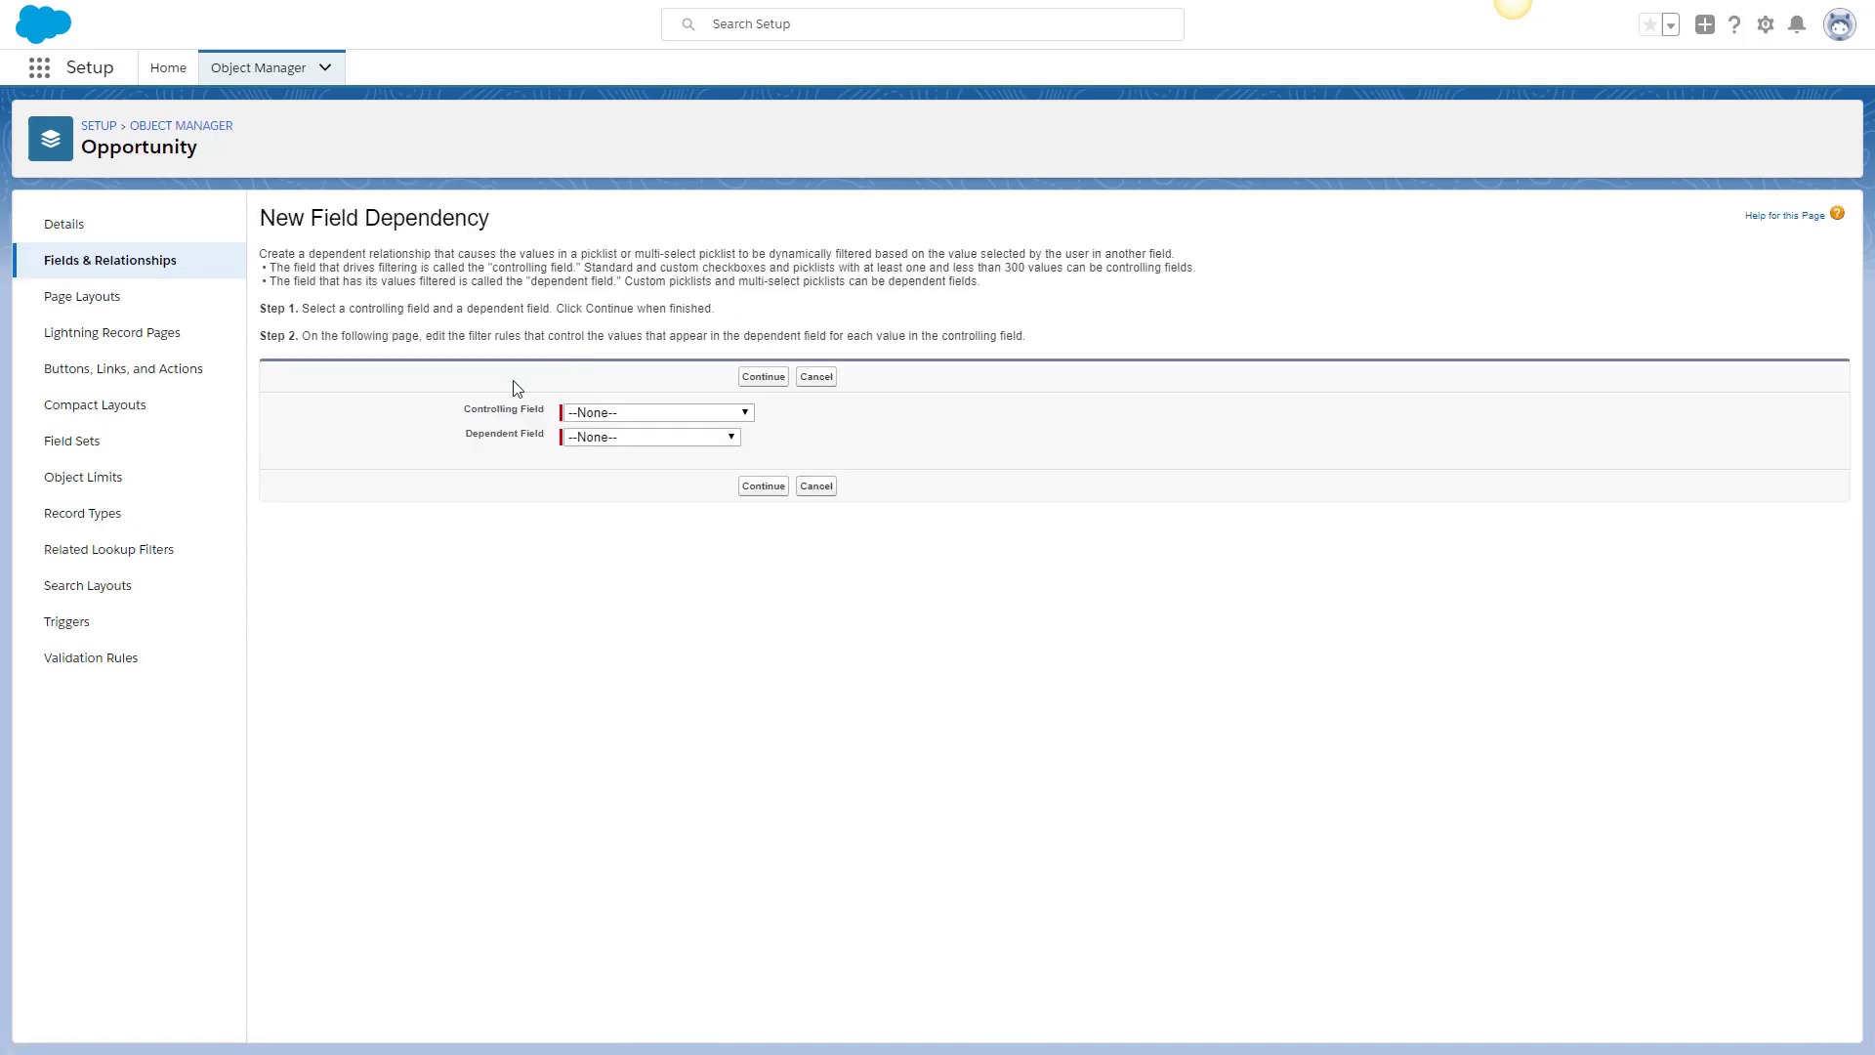
{"action": "left_click", "coordinate": [630, 413]}
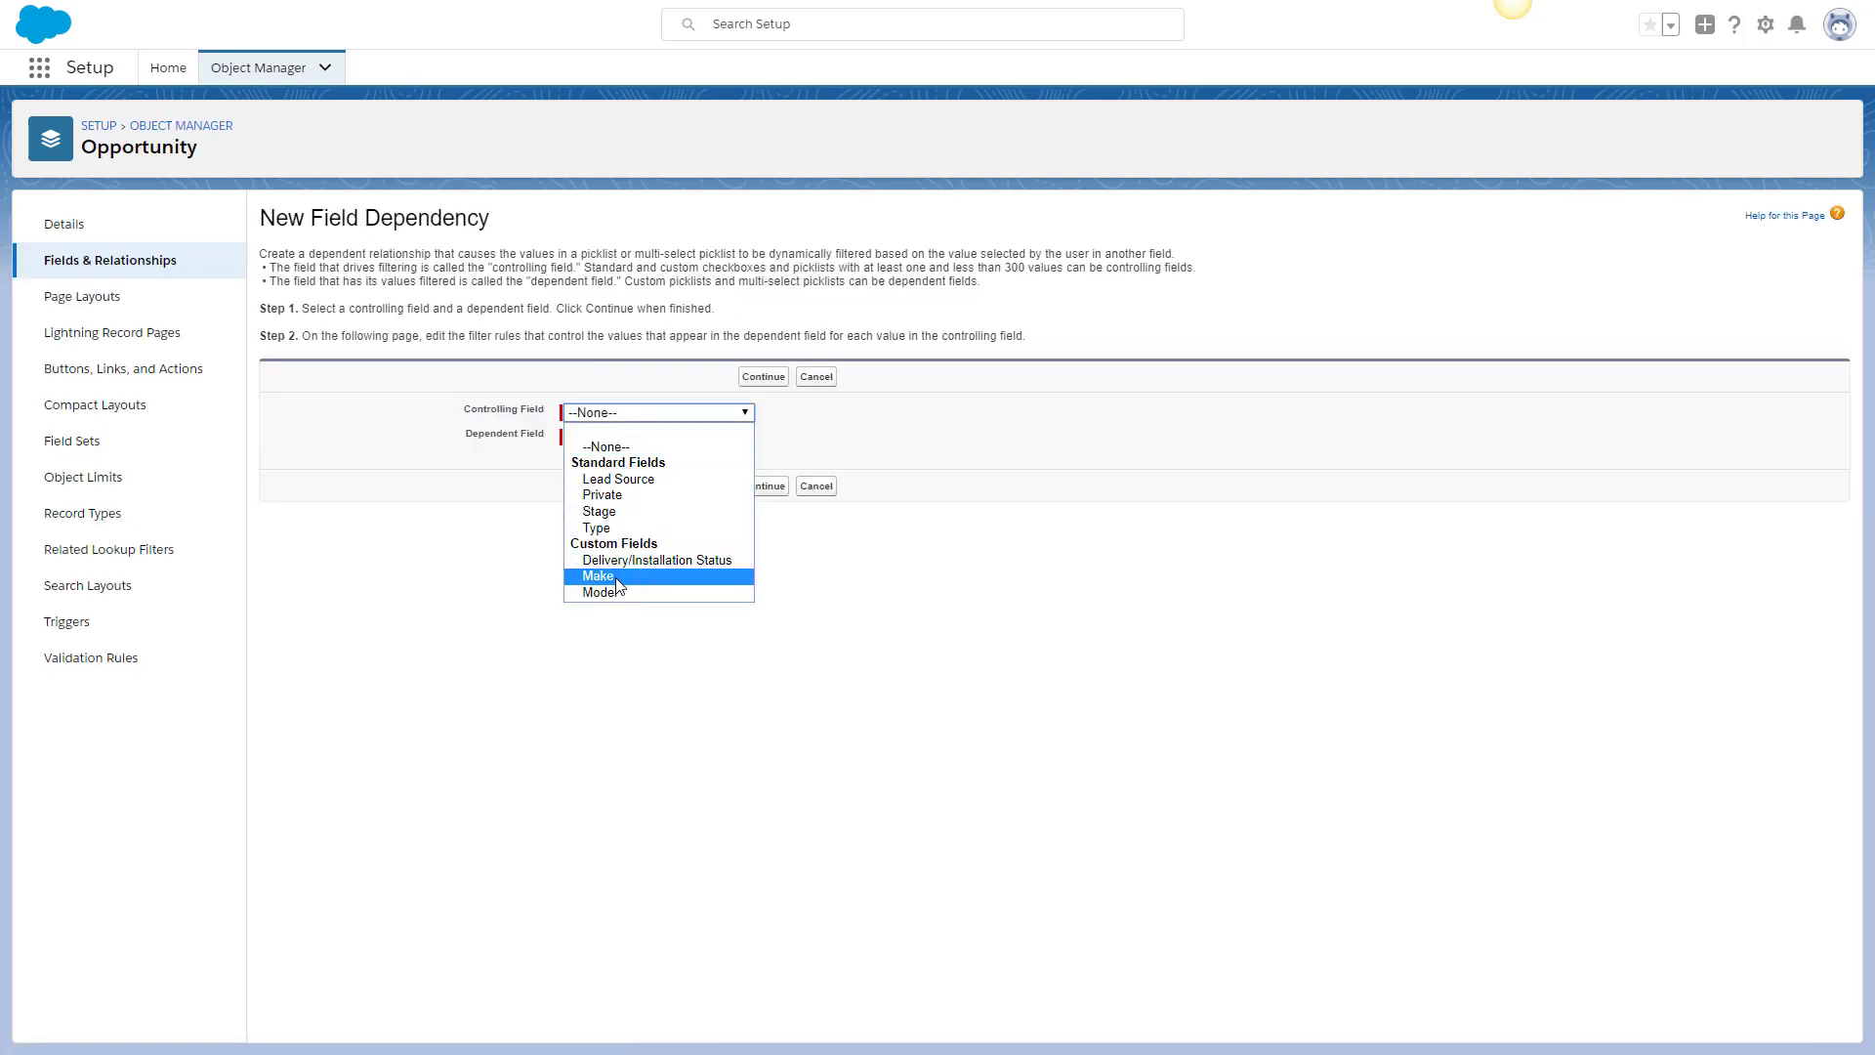
{"action": "left_click", "coordinate": [598, 576]}
{"action": "left_click", "coordinate": [640, 439]}
{"action": "left_click", "coordinate": [595, 503]}
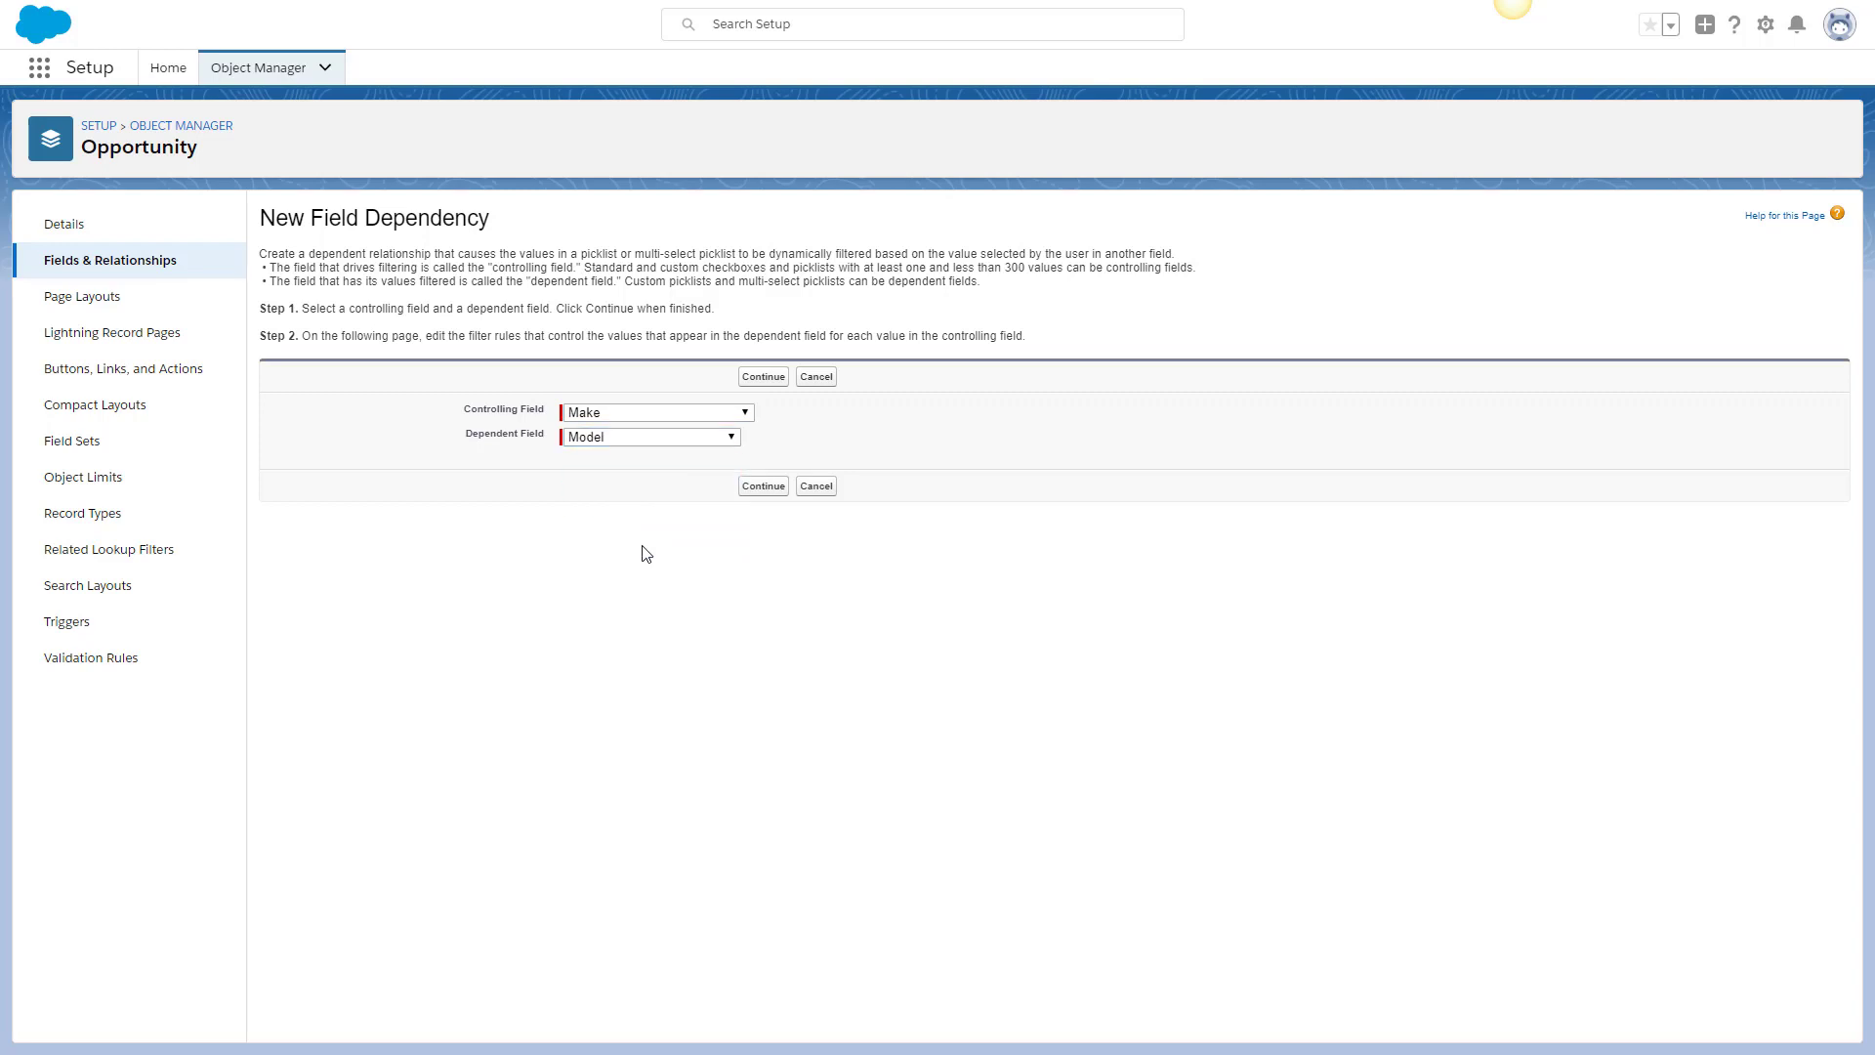
{"action": "left_click", "coordinate": [752, 490]}
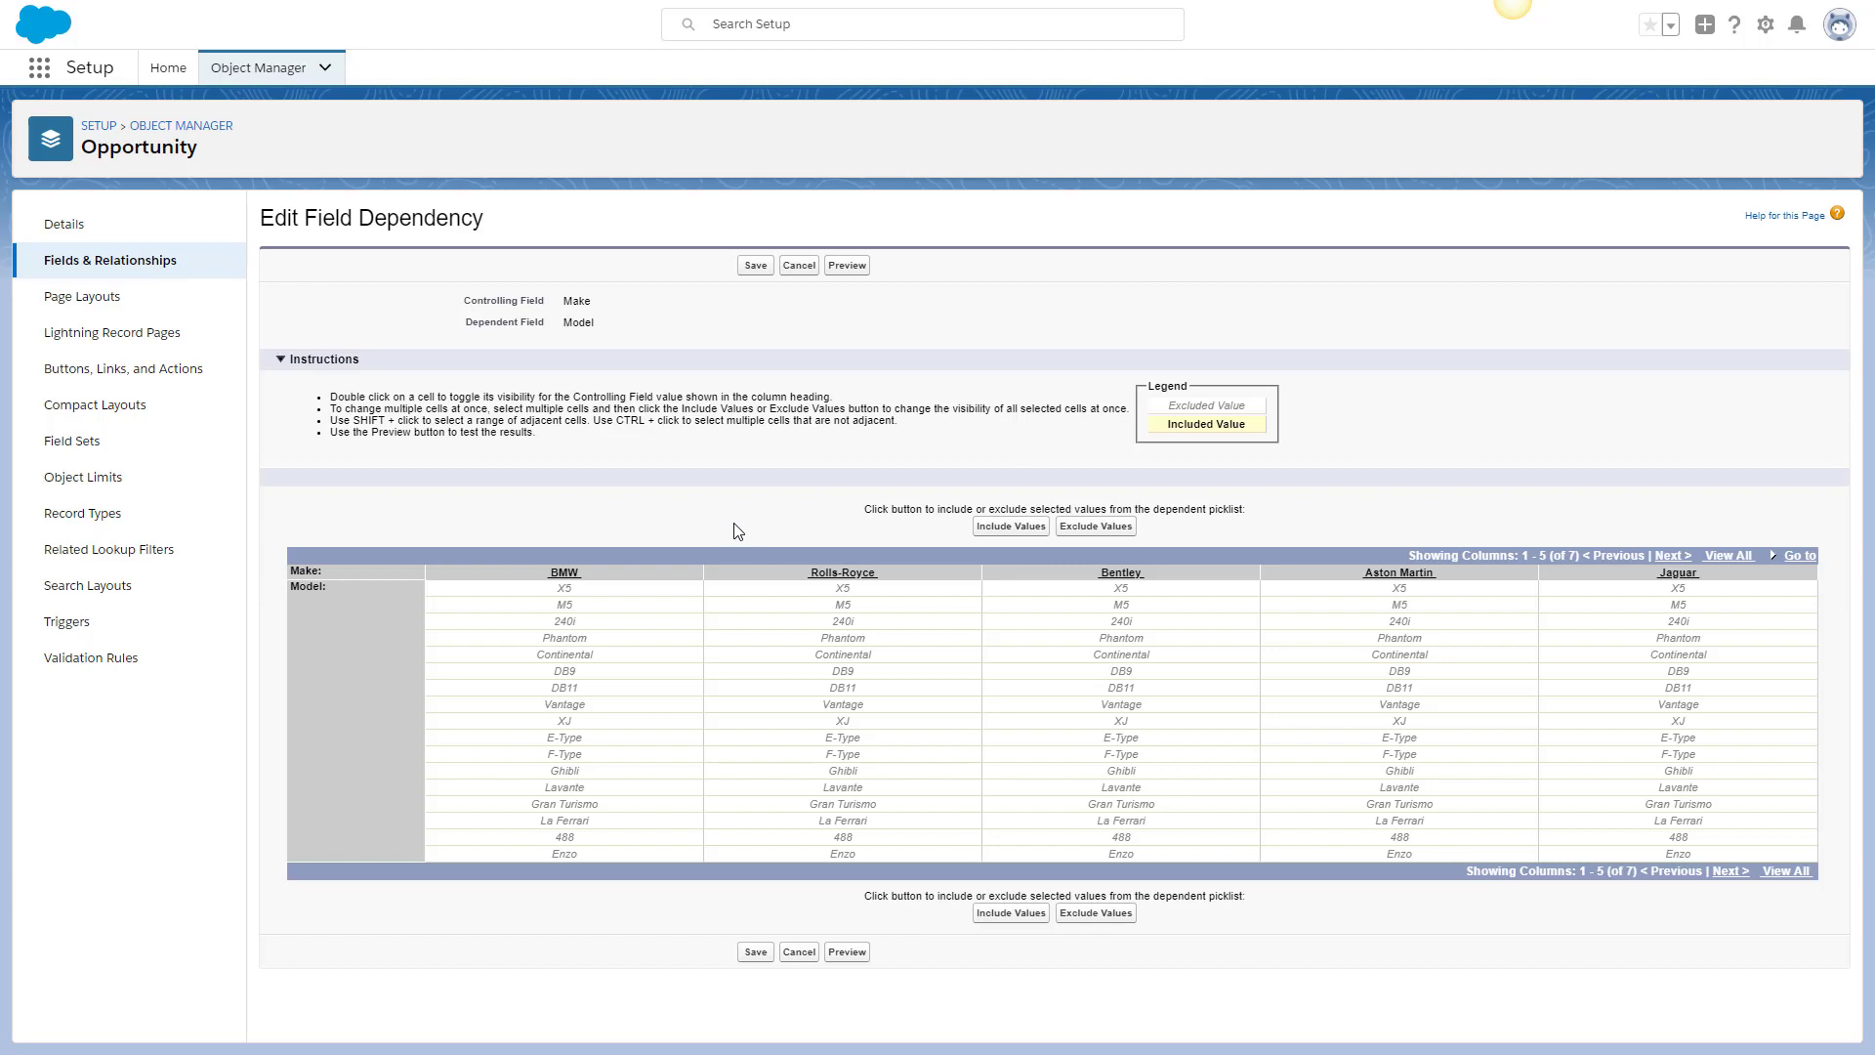
Include the X5, M5 and 240i models for BMW in the dependency matrix.
{"action": "left_click", "coordinate": [571, 589]}
{"action": "left_click", "coordinate": [576, 607], "text": "shift"}
{"action": "left_click", "coordinate": [578, 620], "text": "shift"}
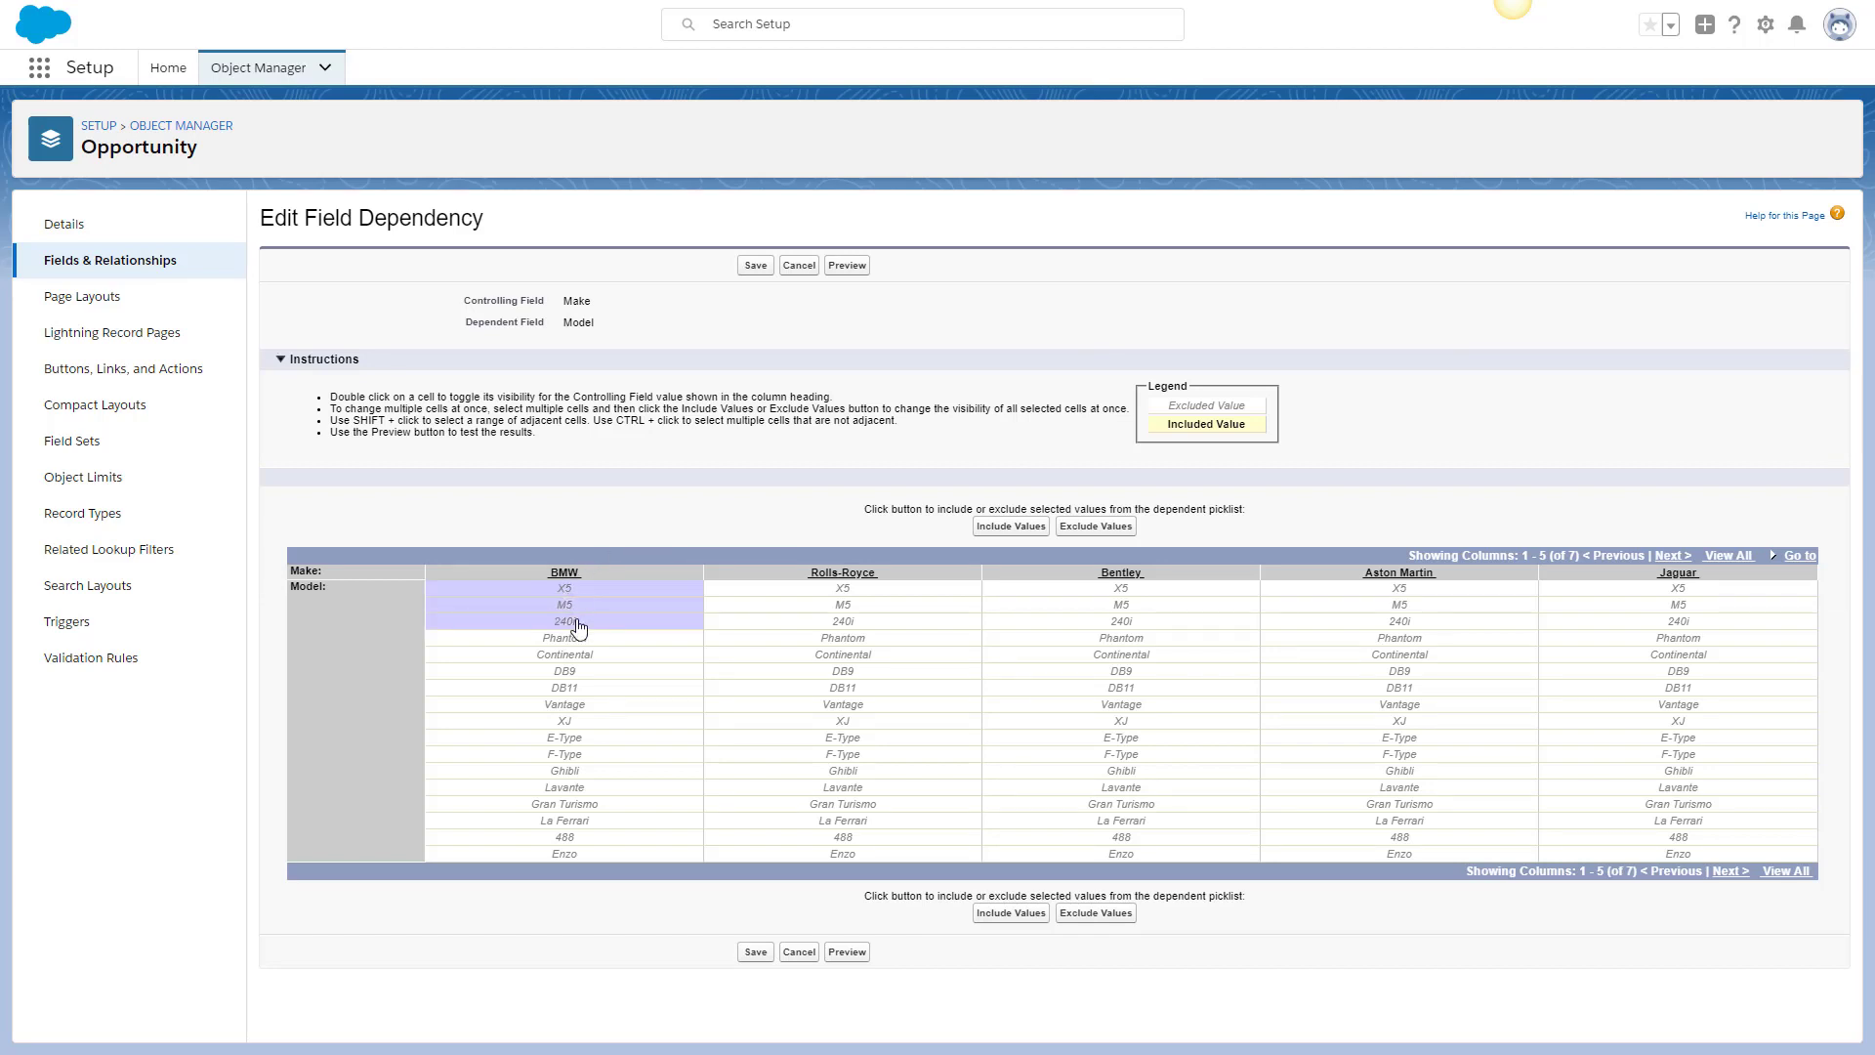
{"action": "left_click", "coordinate": [991, 528]}
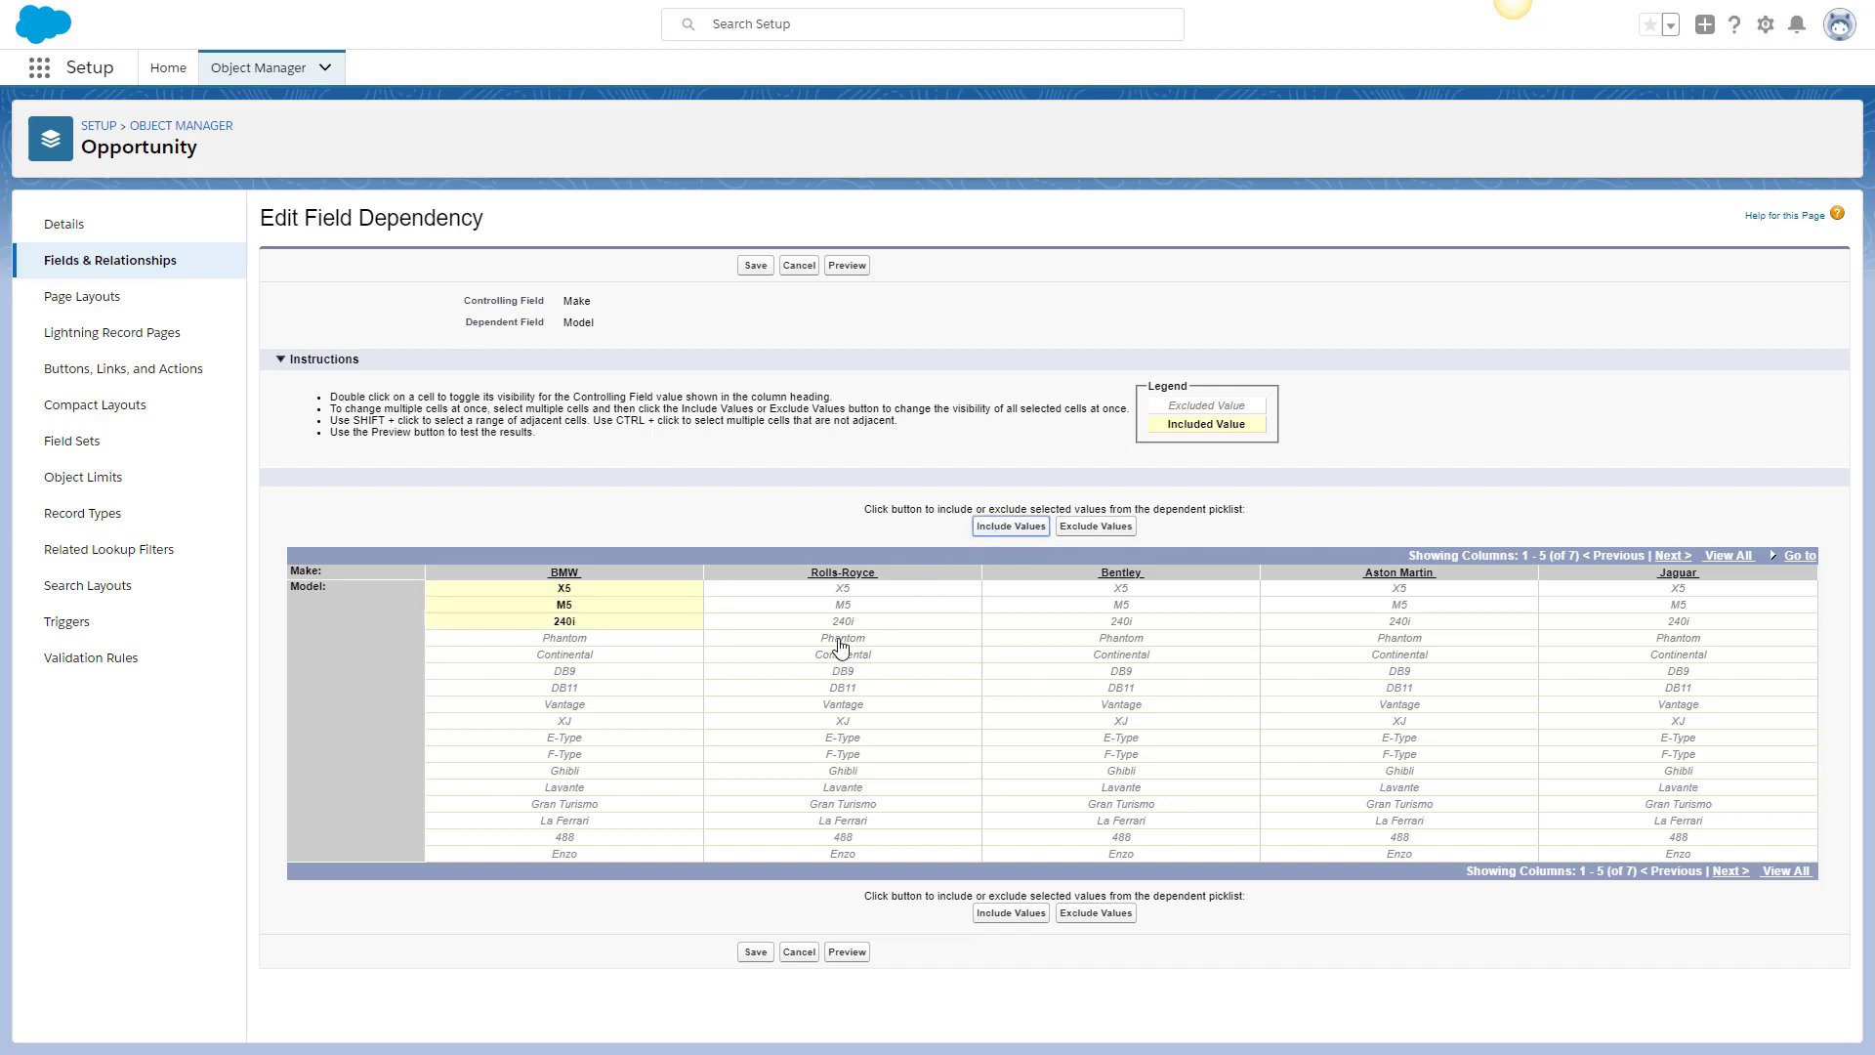
Include the Phantom model for Rolls-Royce and the Continental model for Bentley.
{"action": "left_click", "coordinate": [835, 639]}
{"action": "left_click", "coordinate": [1017, 537]}
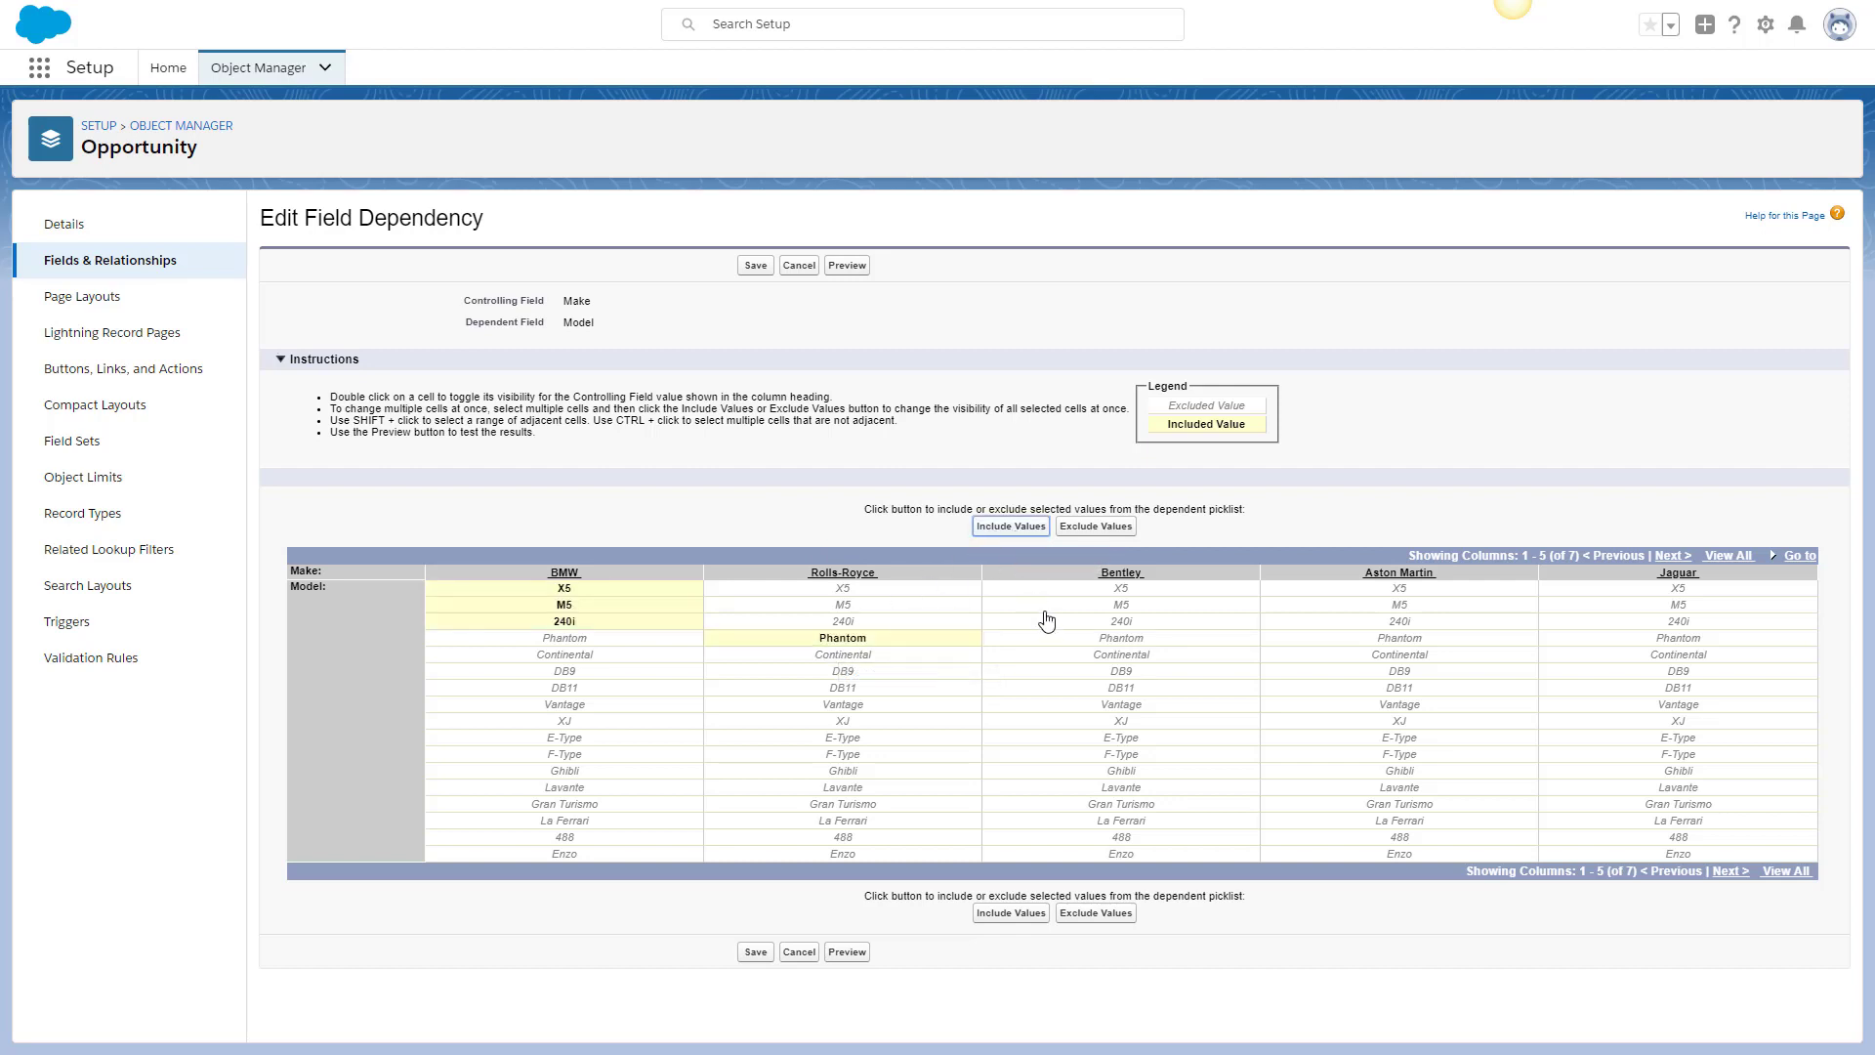
{"action": "left_click", "coordinate": [1080, 657]}
{"action": "left_click", "coordinate": [1023, 537]}
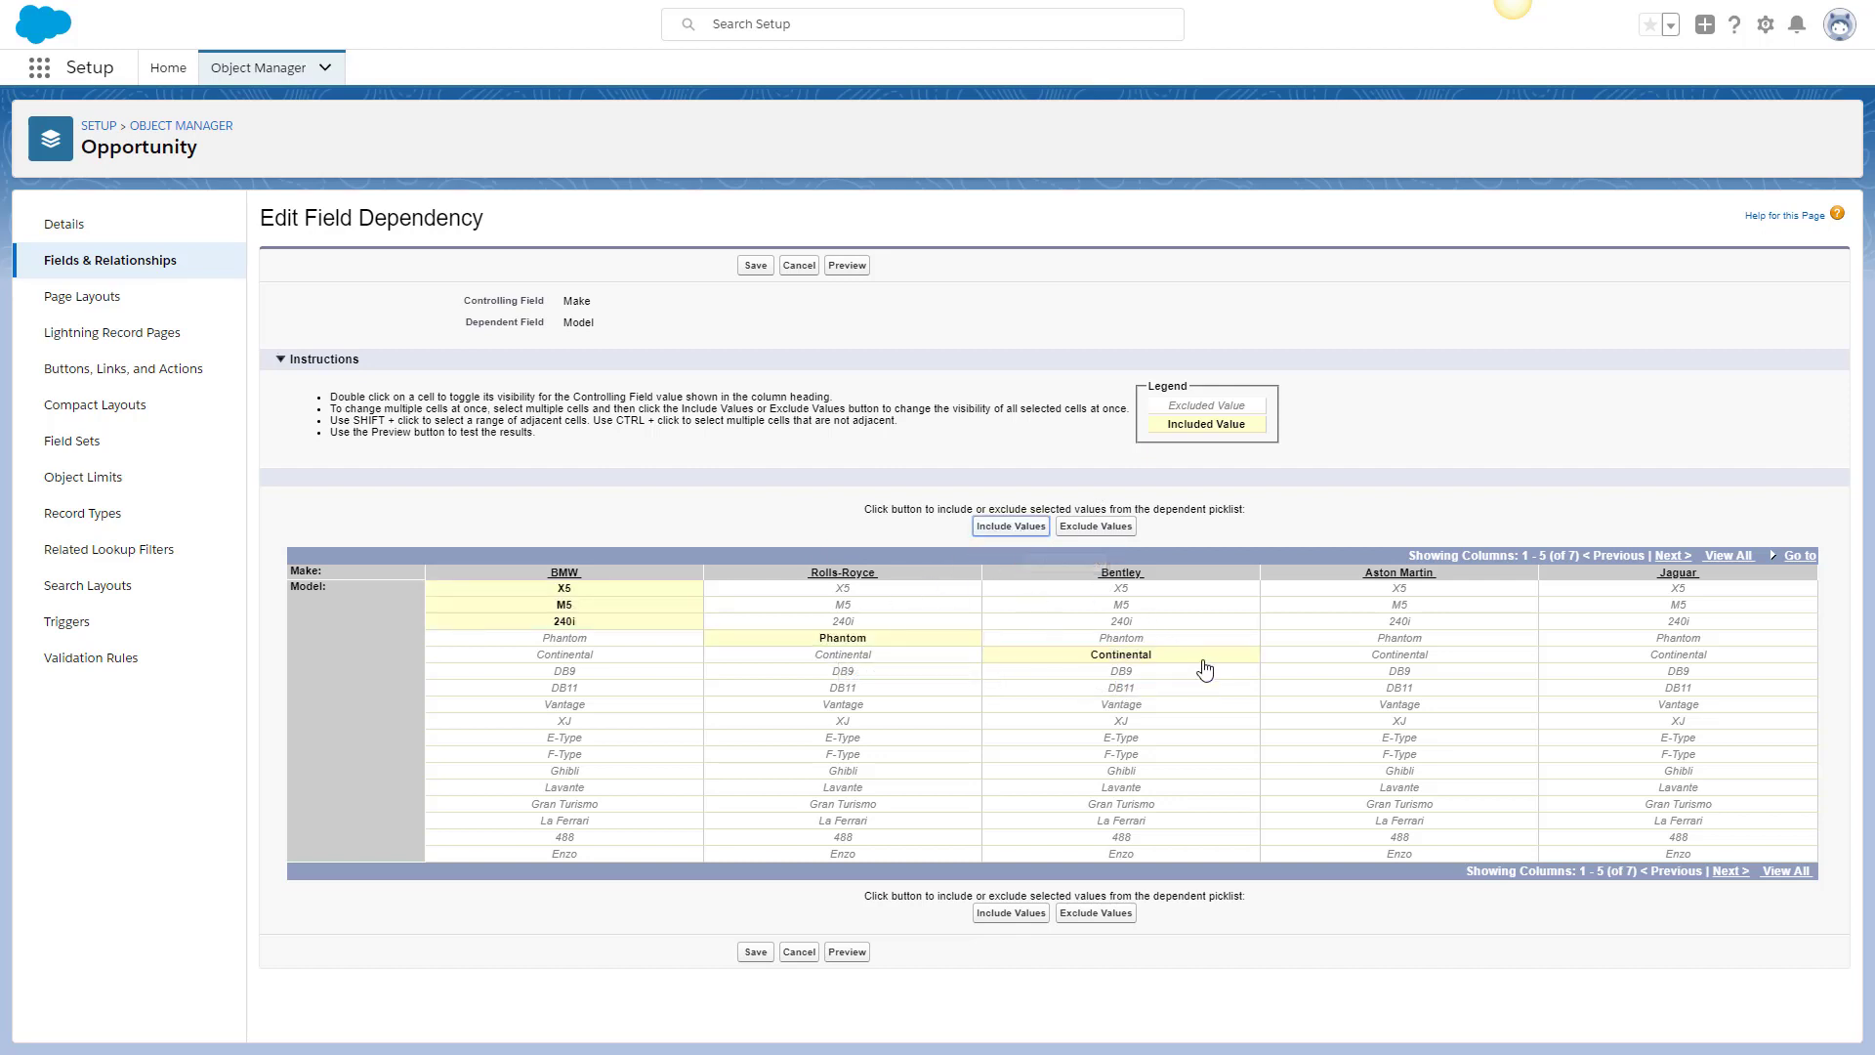
Include DB9, DB11 and Vantage for Aston Martin, and XJ, E-Type and F-Type for Jaguar.
{"action": "left_click", "coordinate": [1352, 674]}
{"action": "left_click", "coordinate": [1383, 705], "text": "shift"}
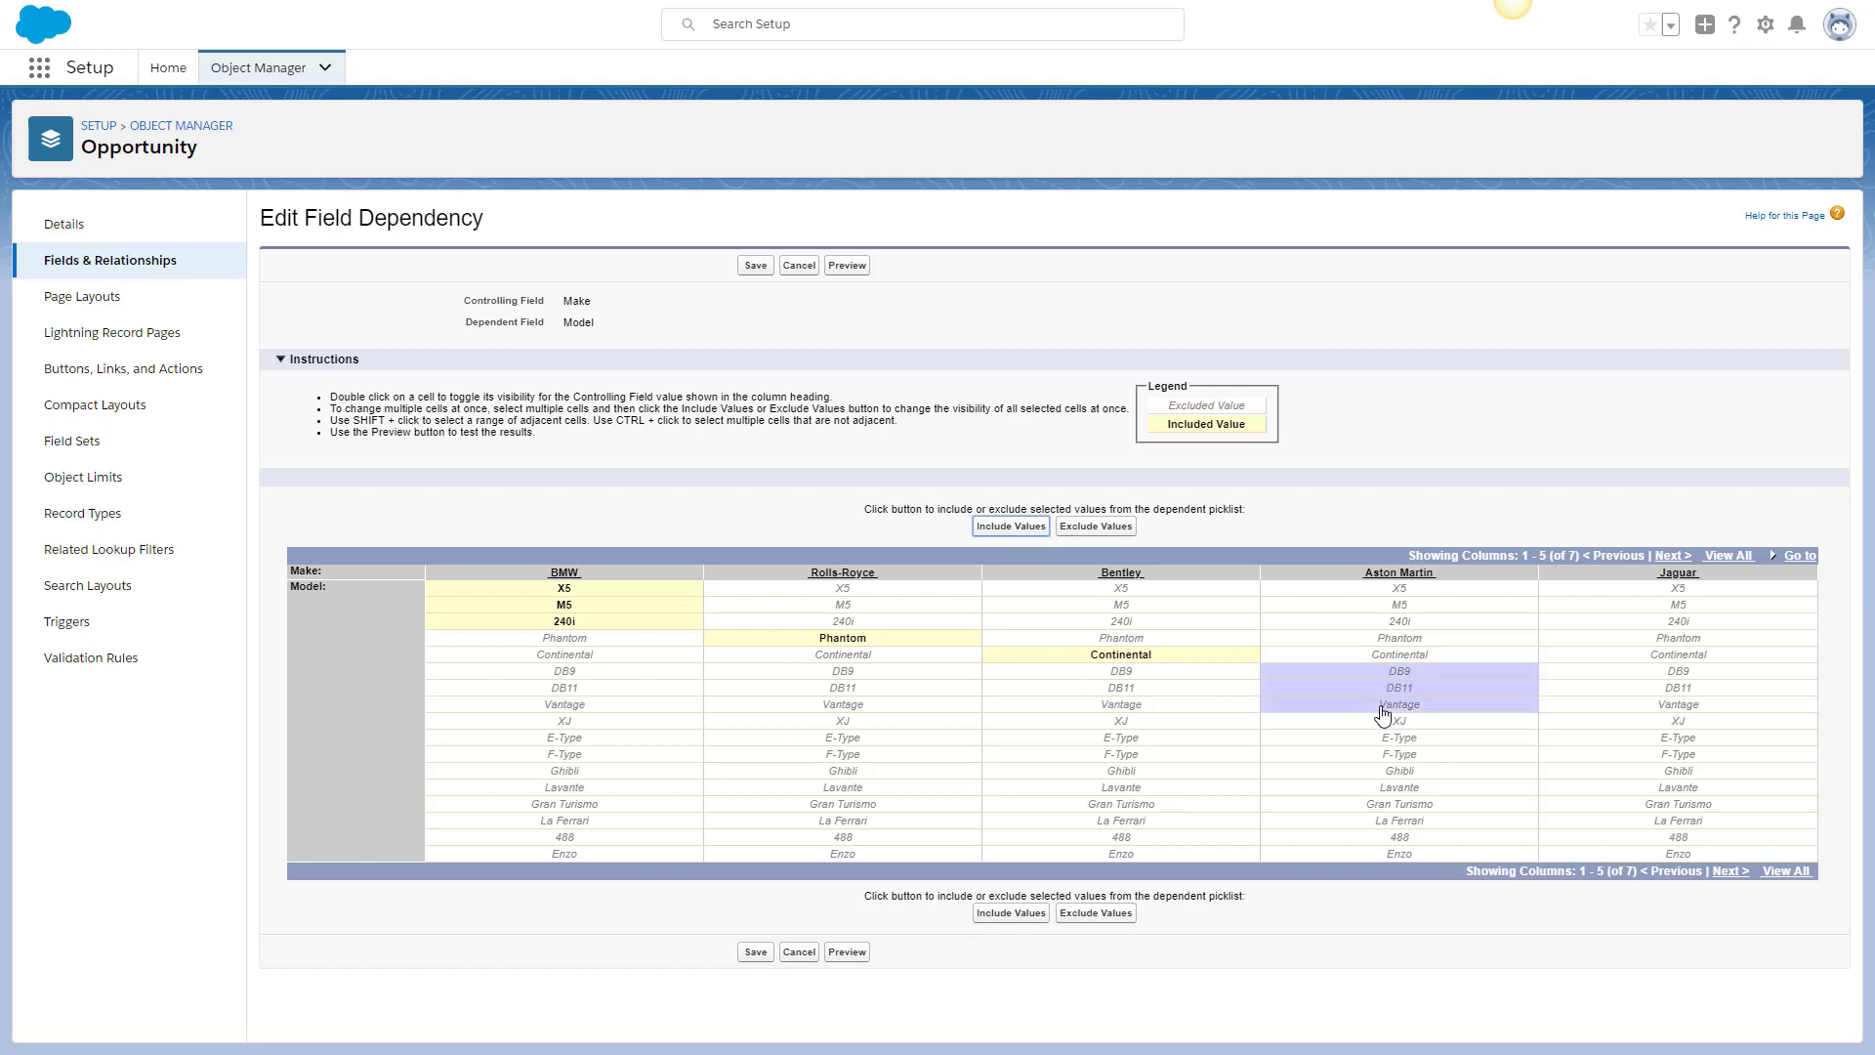
{"action": "left_click", "coordinate": [1016, 530]}
{"action": "left_click", "coordinate": [1662, 724]}
{"action": "left_click", "coordinate": [1662, 739], "text": "shift"}
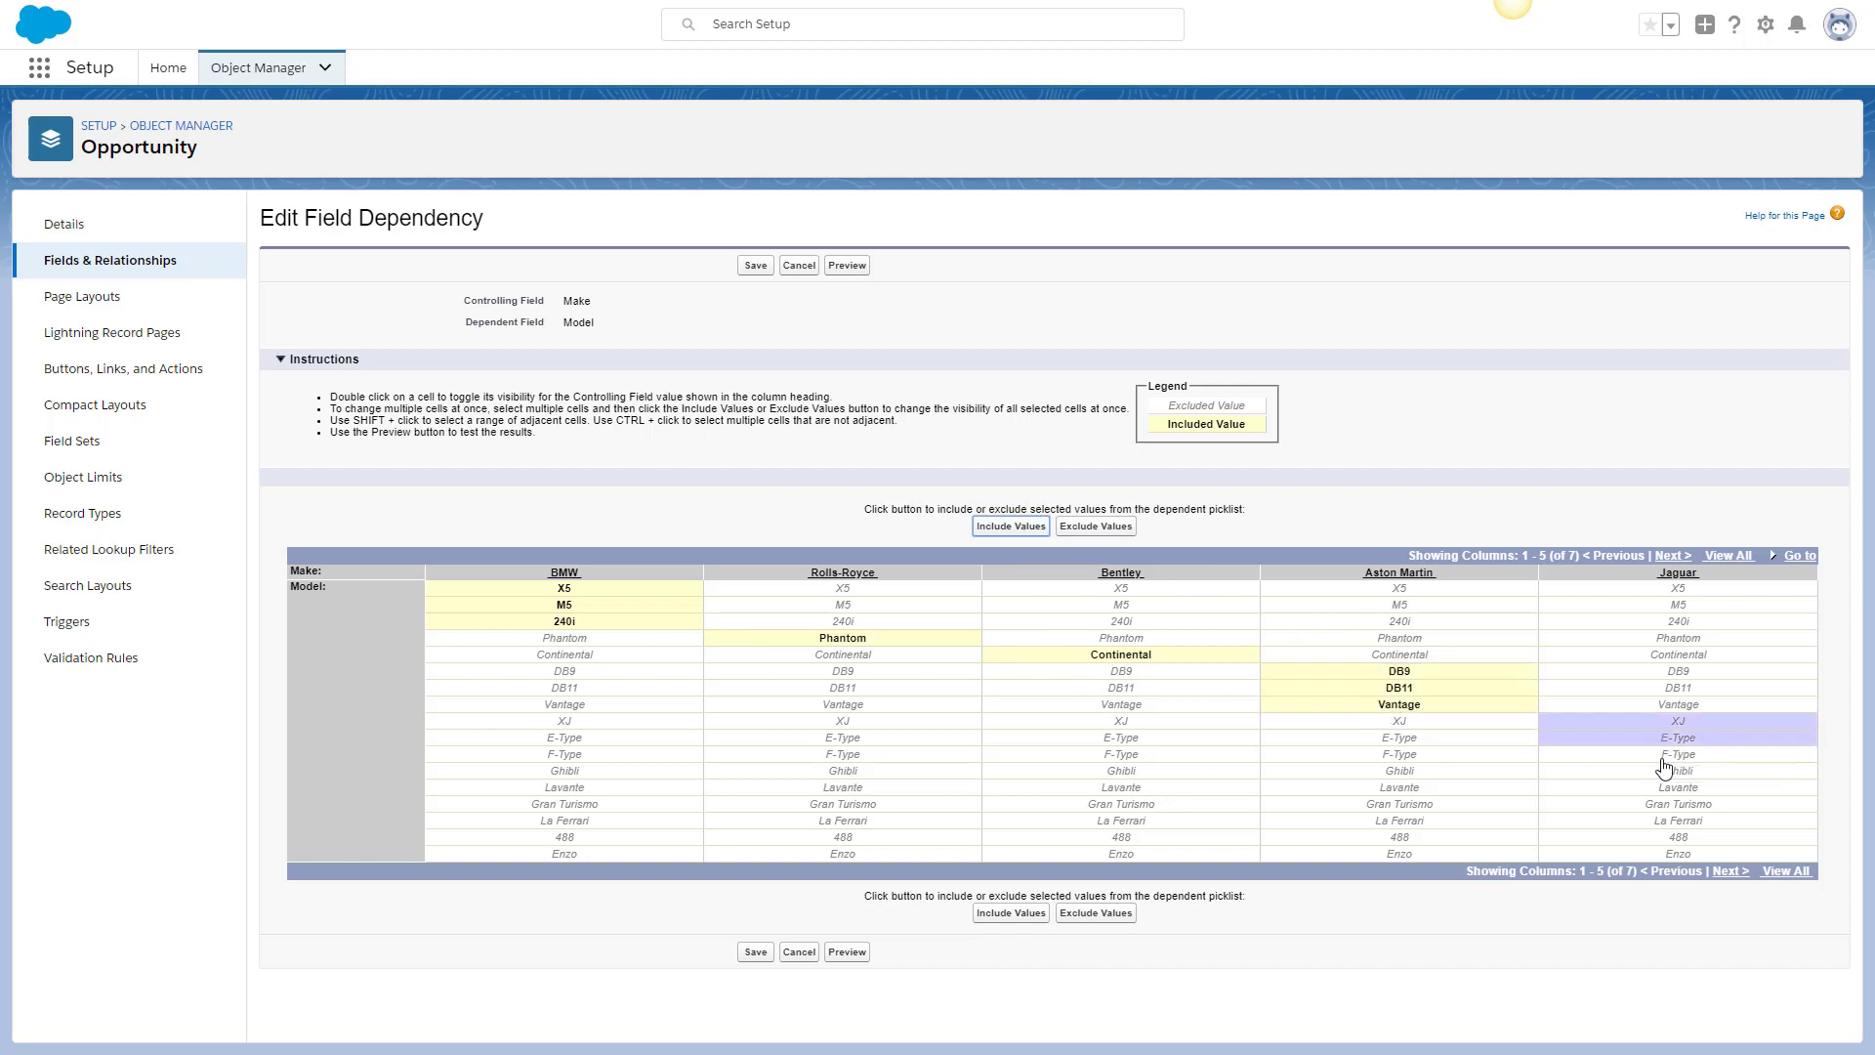
{"action": "left_click", "coordinate": [1661, 757], "text": "shift"}
{"action": "left_click", "coordinate": [1011, 527]}
Show all makes in the matrix and include Ghibli, Lavante and Gran Turismo for Mazarati.
{"action": "left_click", "coordinate": [1739, 560]}
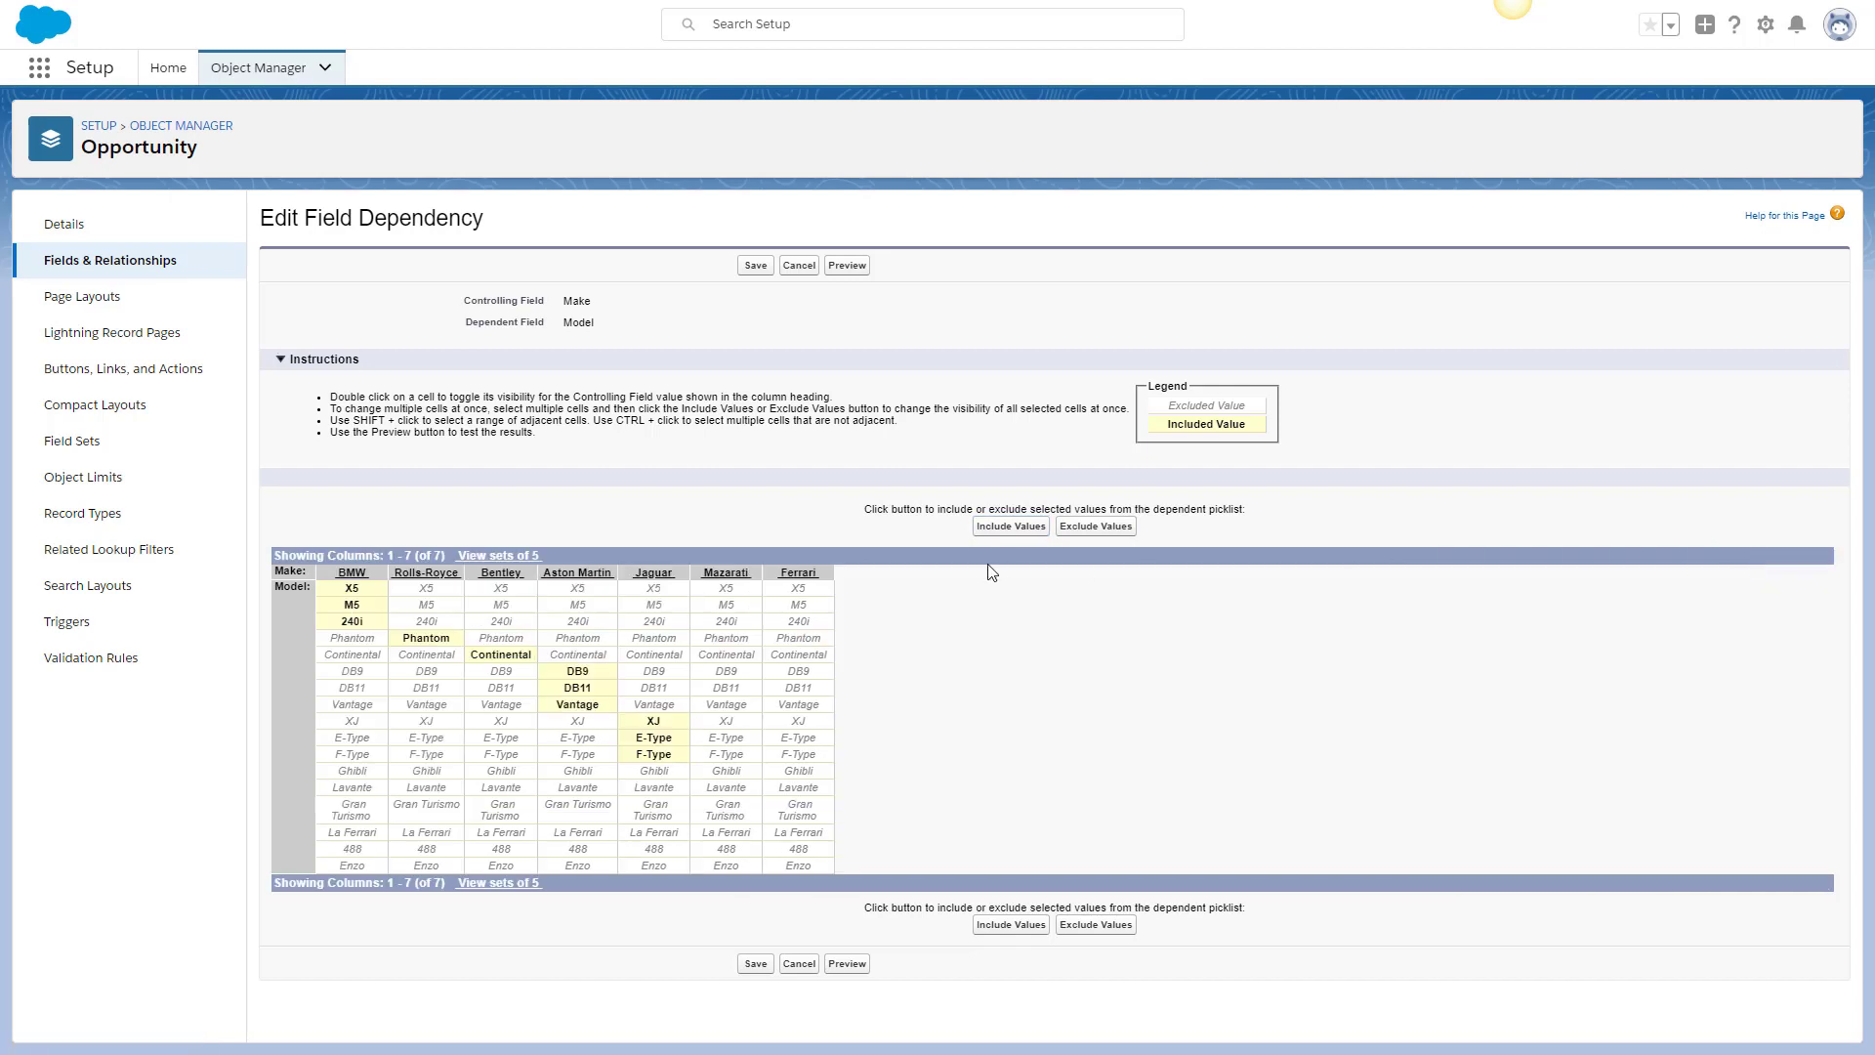
{"action": "left_click", "coordinate": [747, 775]}
{"action": "left_click", "coordinate": [751, 787], "text": "shift"}
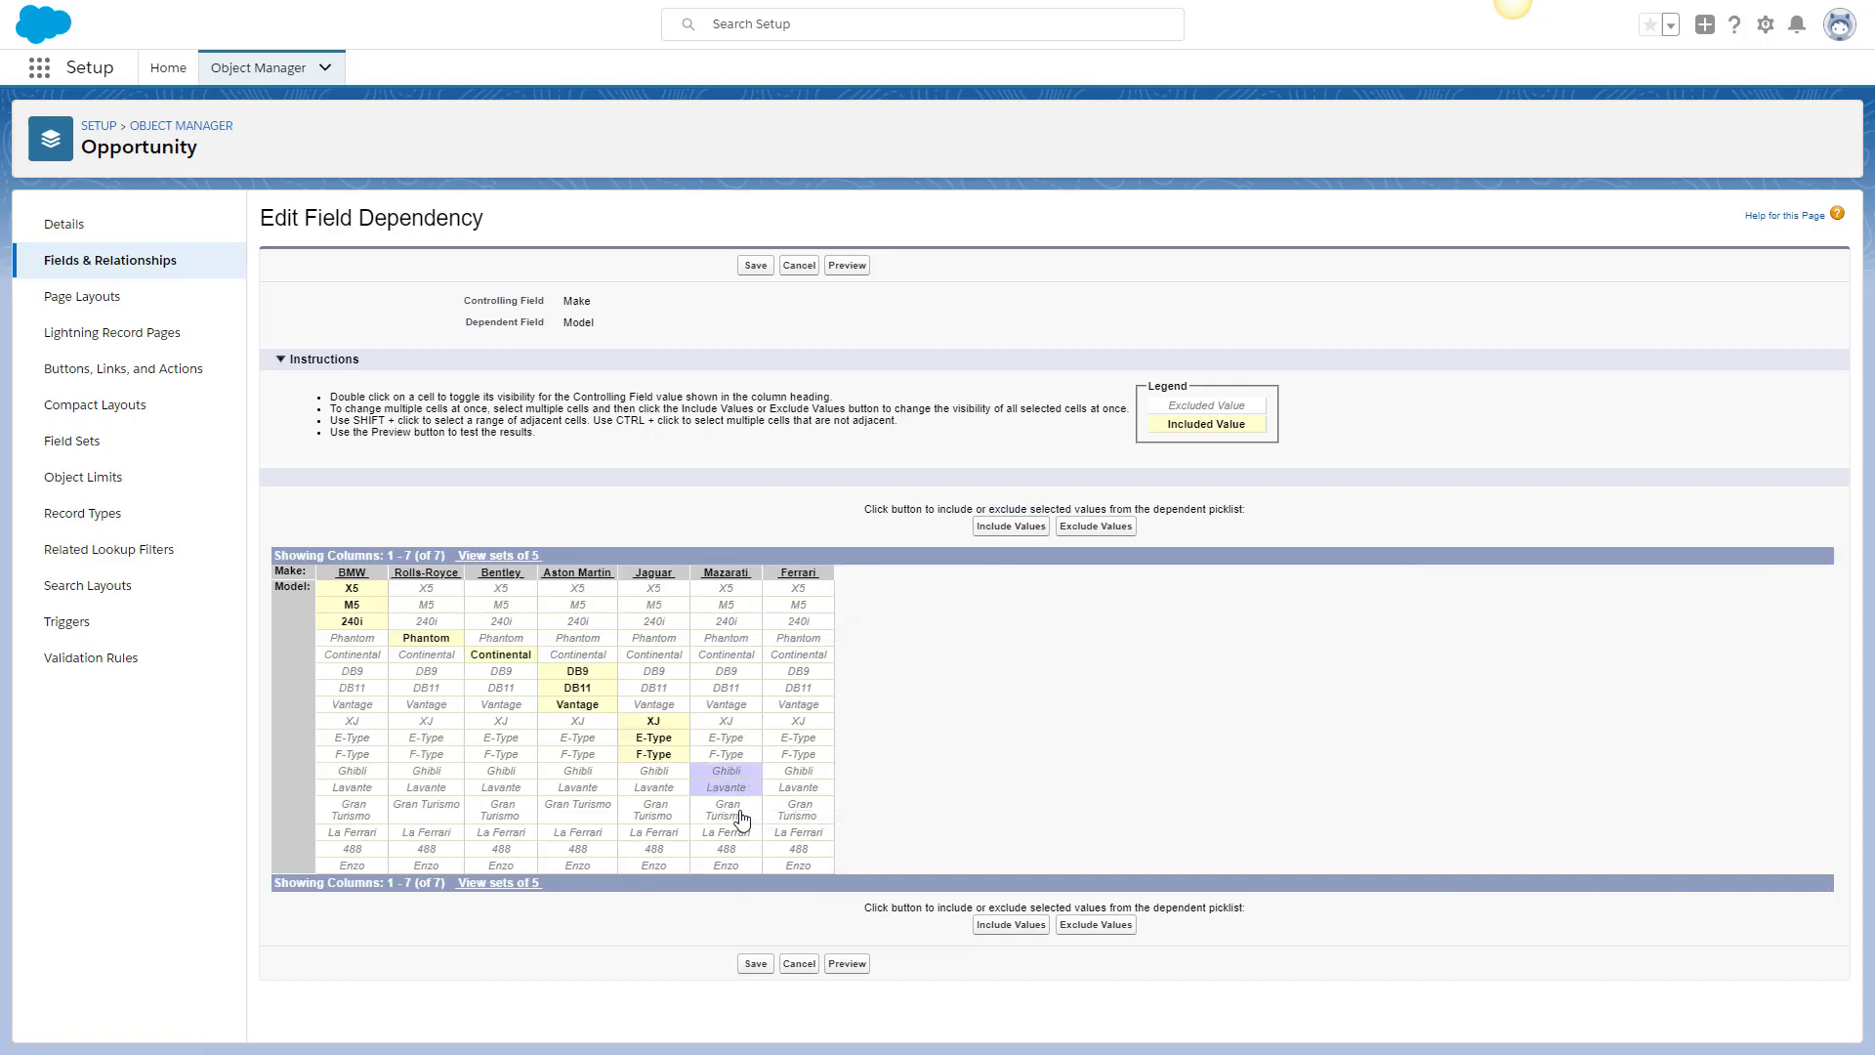
{"action": "left_click", "coordinate": [728, 811], "text": "shift"}
{"action": "left_click", "coordinate": [1011, 526]}
Include La Ferrari, 488 and Enzo for Ferrari, and save the field dependency.
{"action": "left_click", "coordinate": [823, 833]}
{"action": "left_click", "coordinate": [825, 849], "text": "shift"}
{"action": "left_click", "coordinate": [811, 866], "text": "shift"}
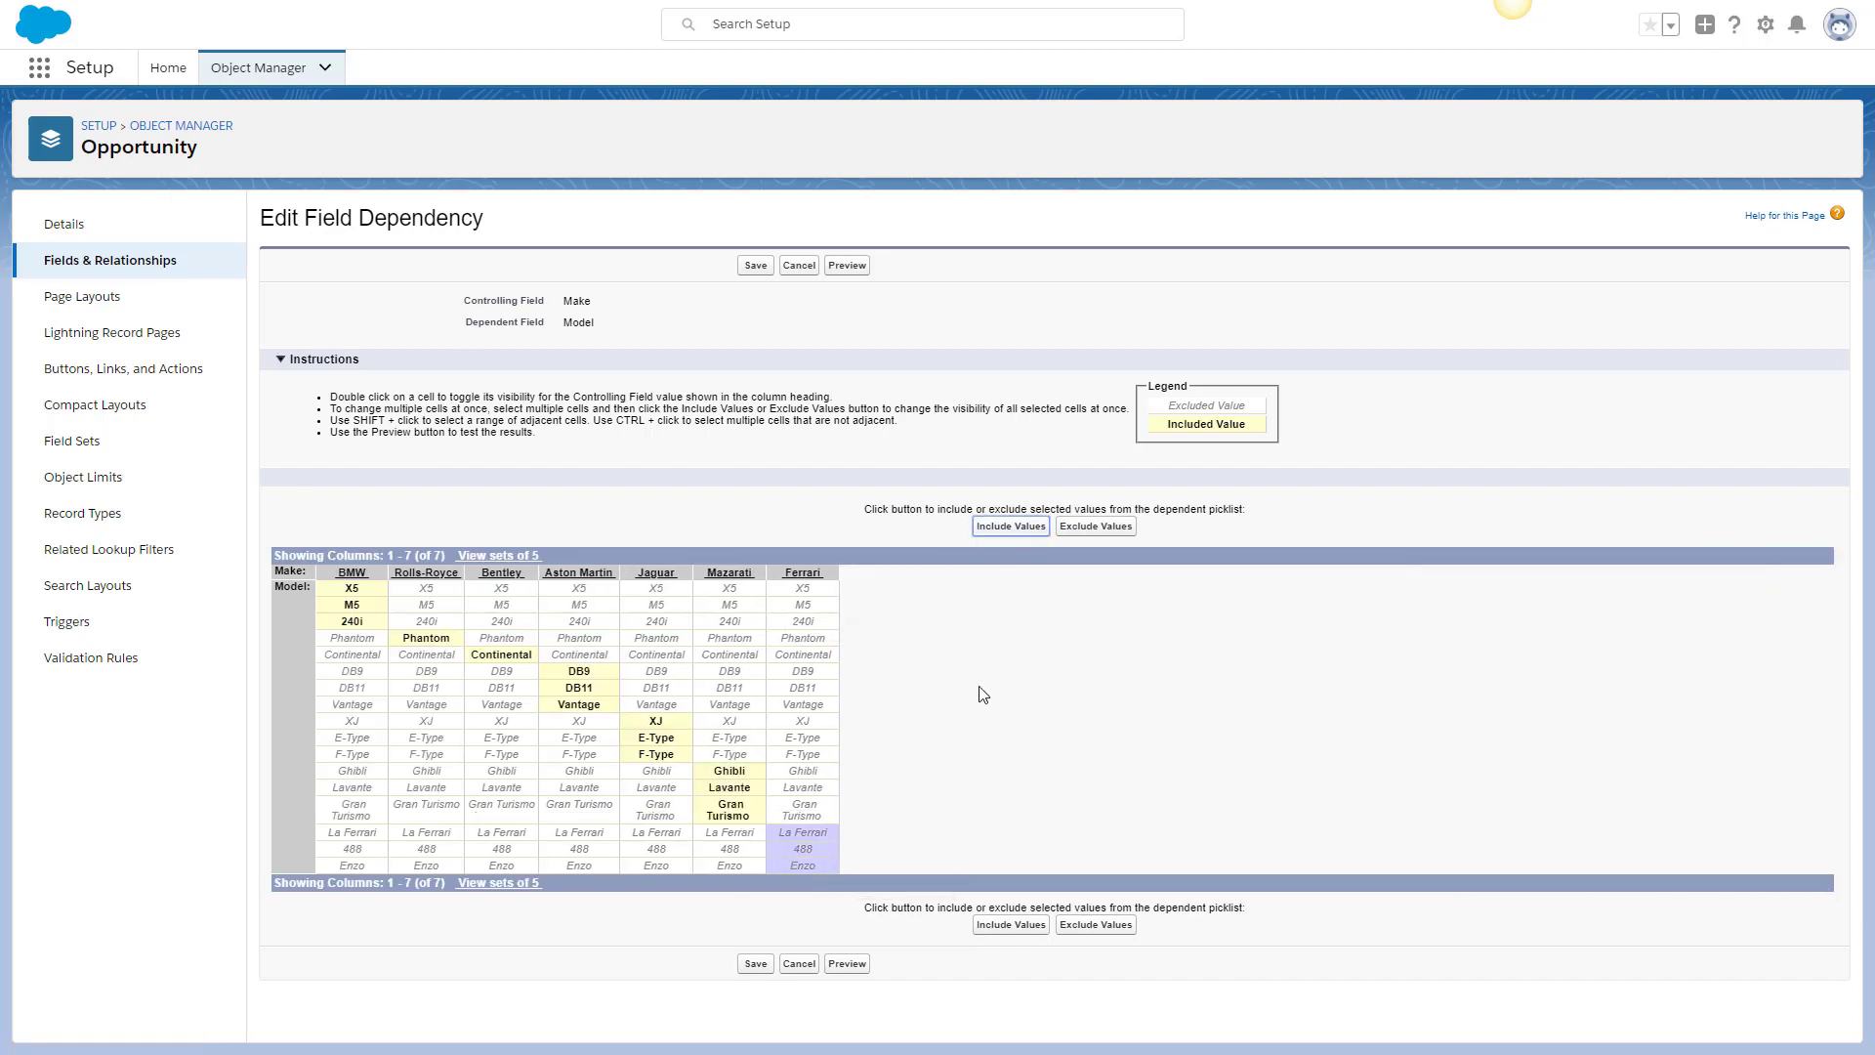
{"action": "left_click", "coordinate": [1011, 526]}
{"action": "left_click", "coordinate": [755, 965]}
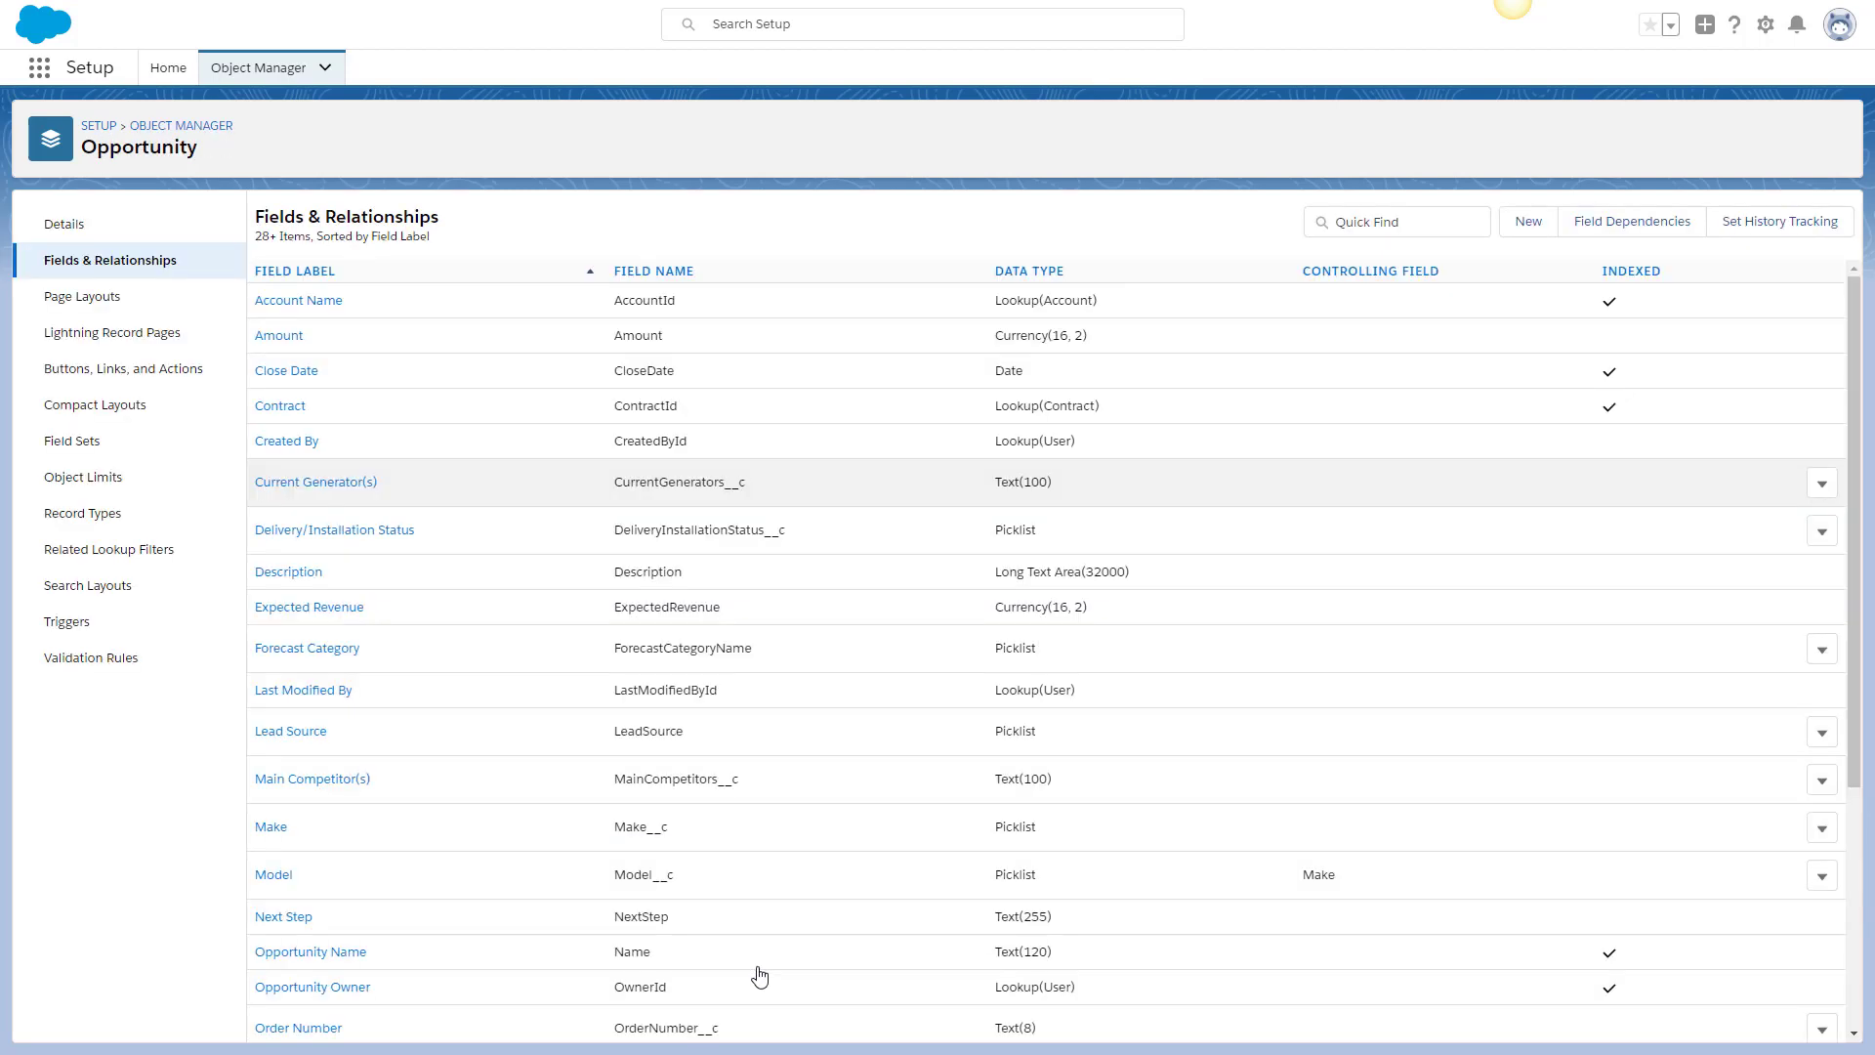
Return to the opportunities list and open the details of the Aston Martin Vantage opportunity.
{"action": "left_click", "coordinate": [39, 68]}
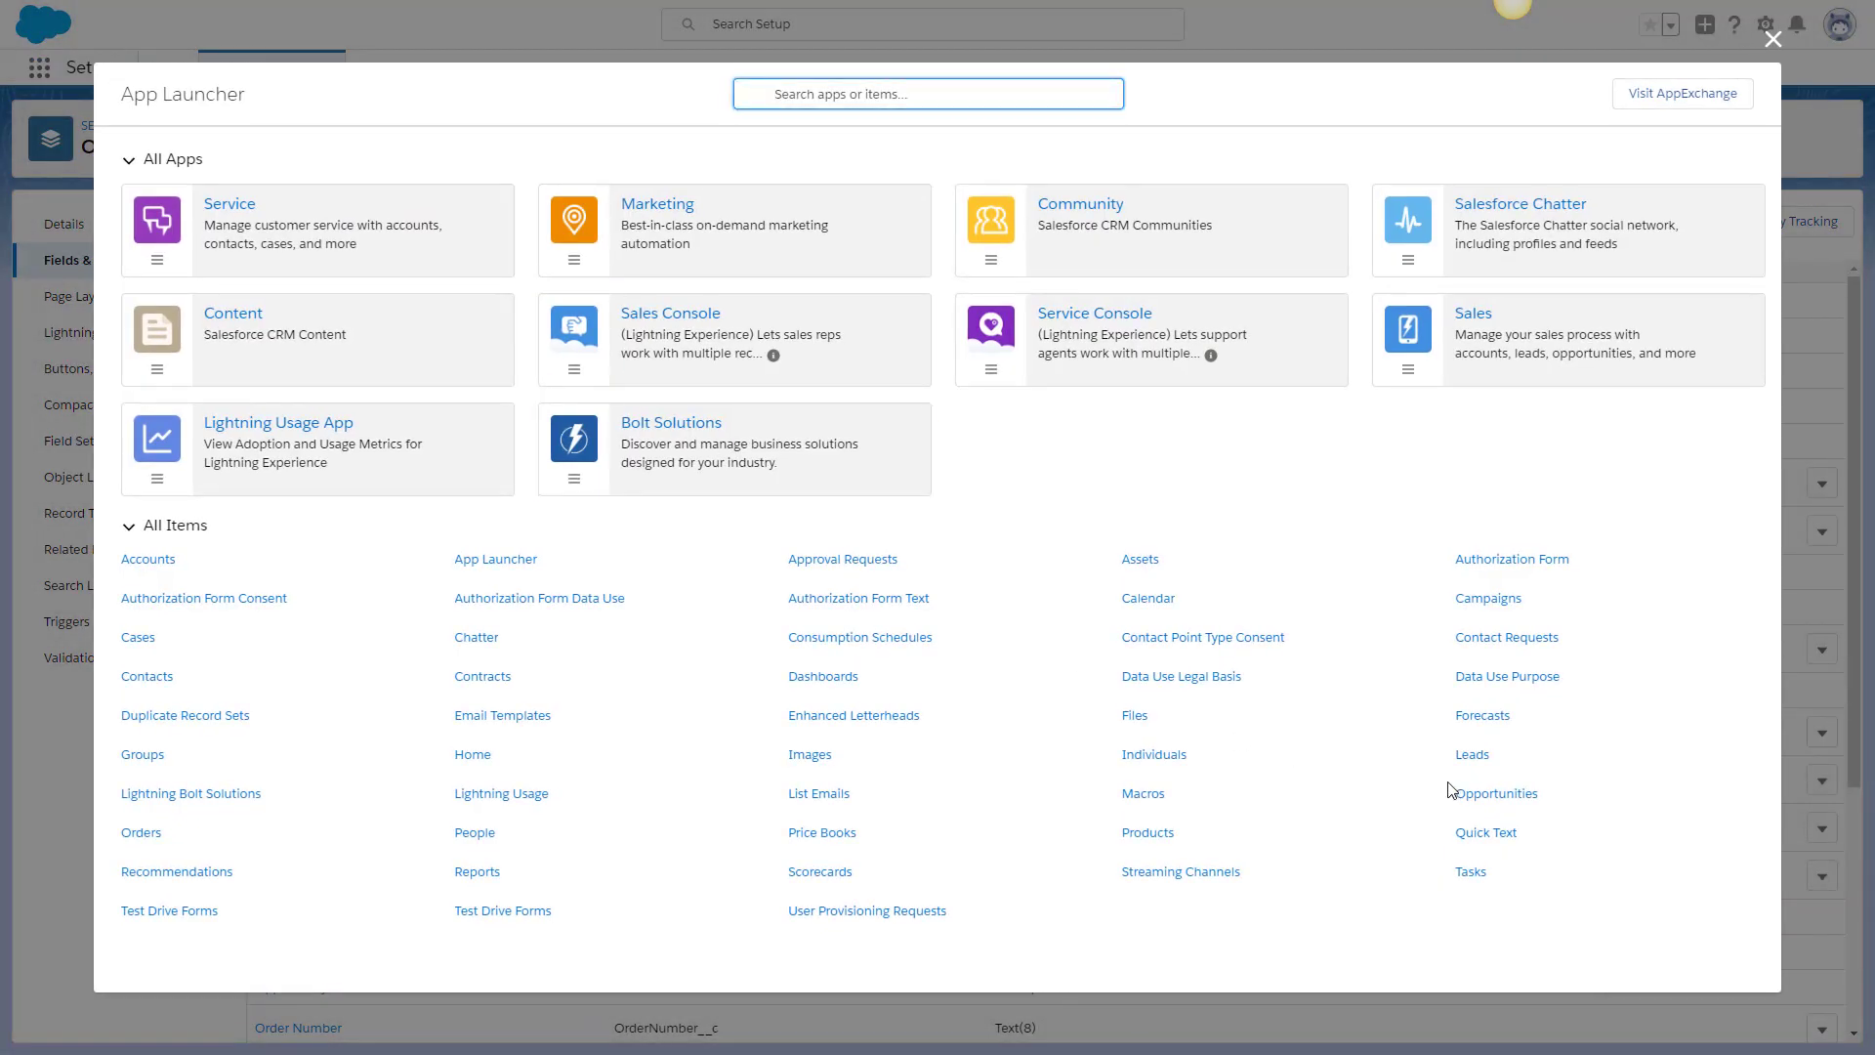
{"action": "left_click", "coordinate": [1465, 793]}
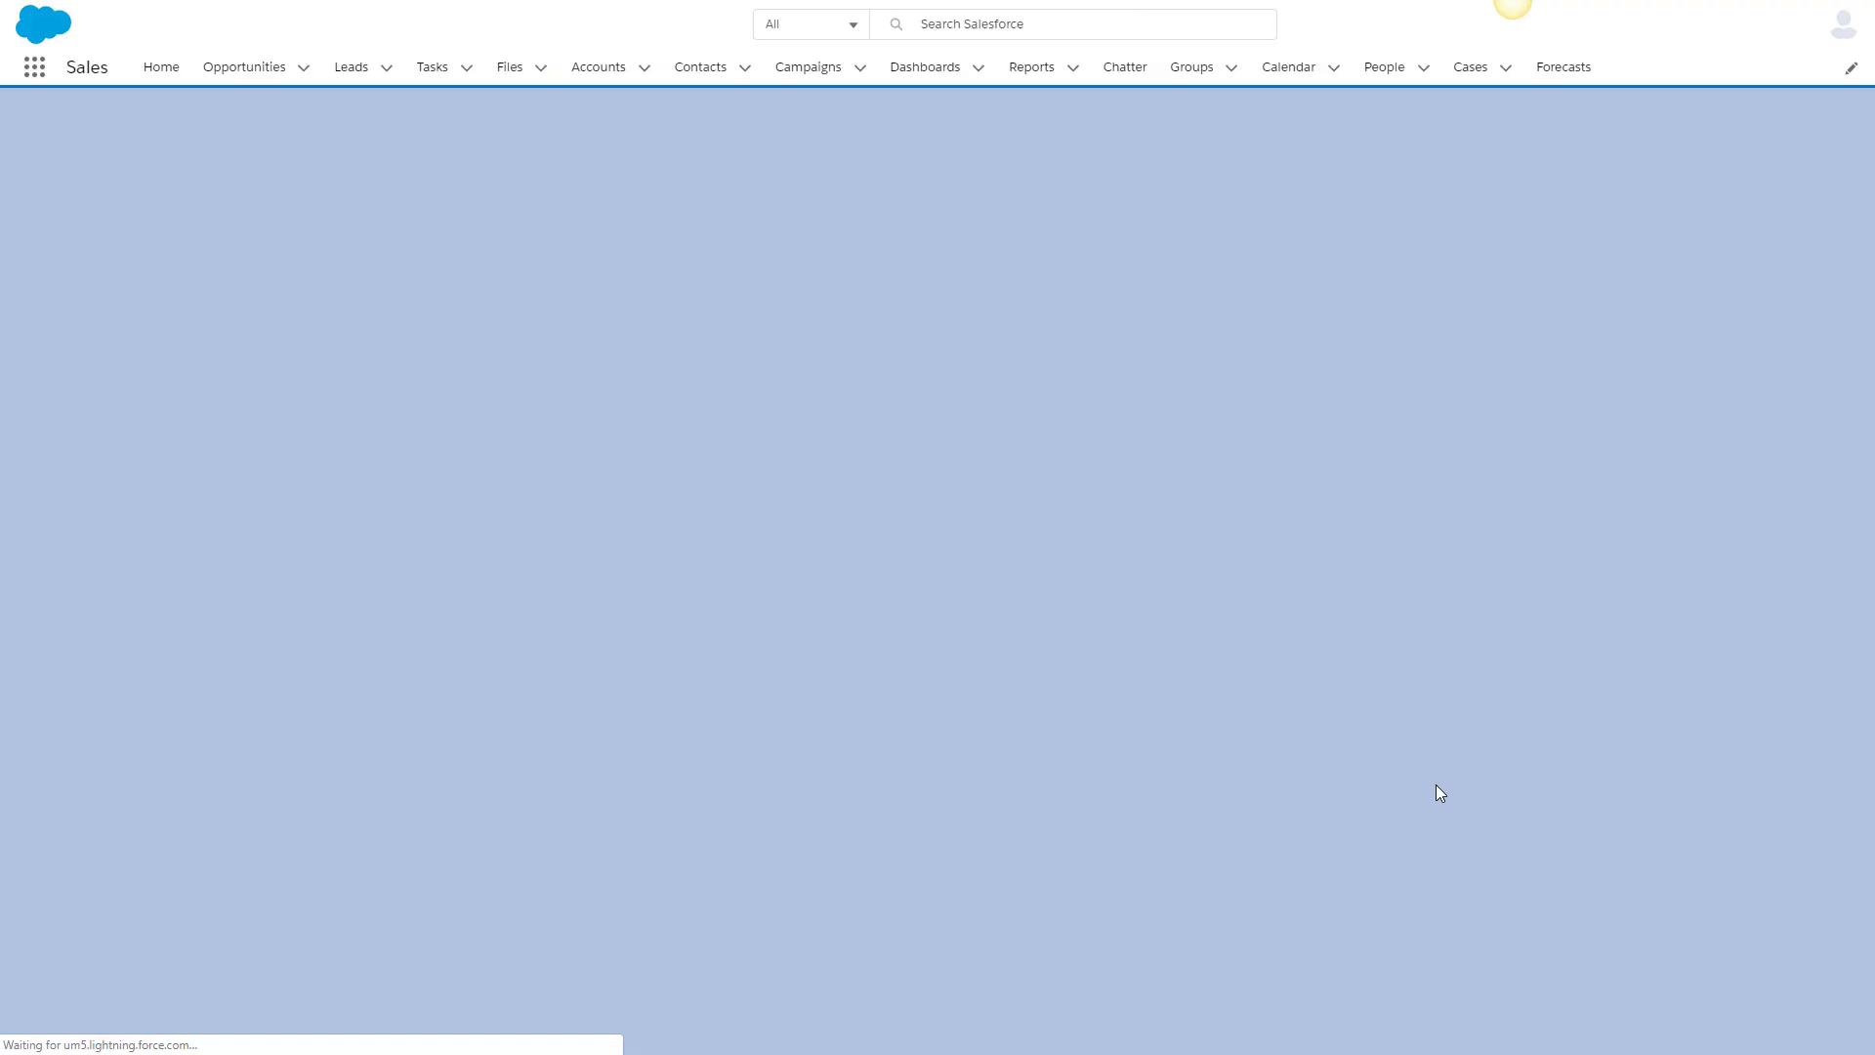
{"action": "left_click", "coordinate": [297, 250]}
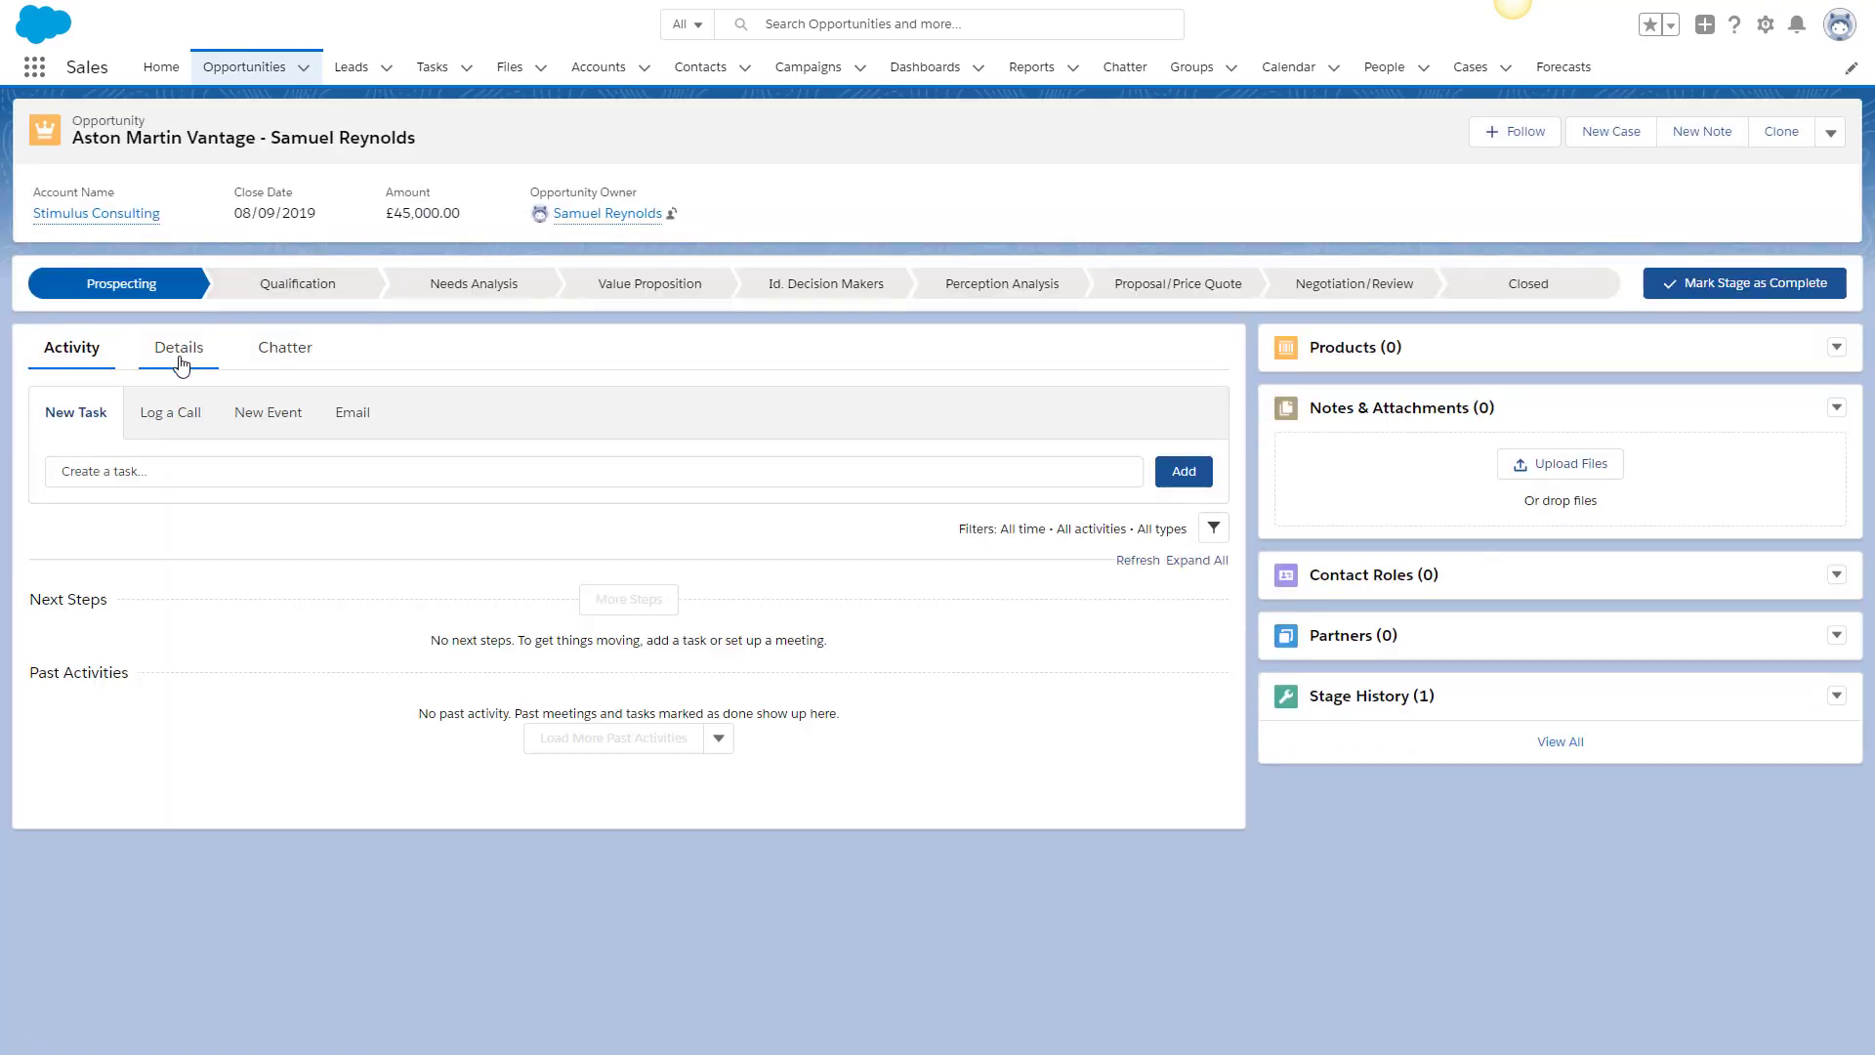
{"action": "left_click", "coordinate": [178, 350]}
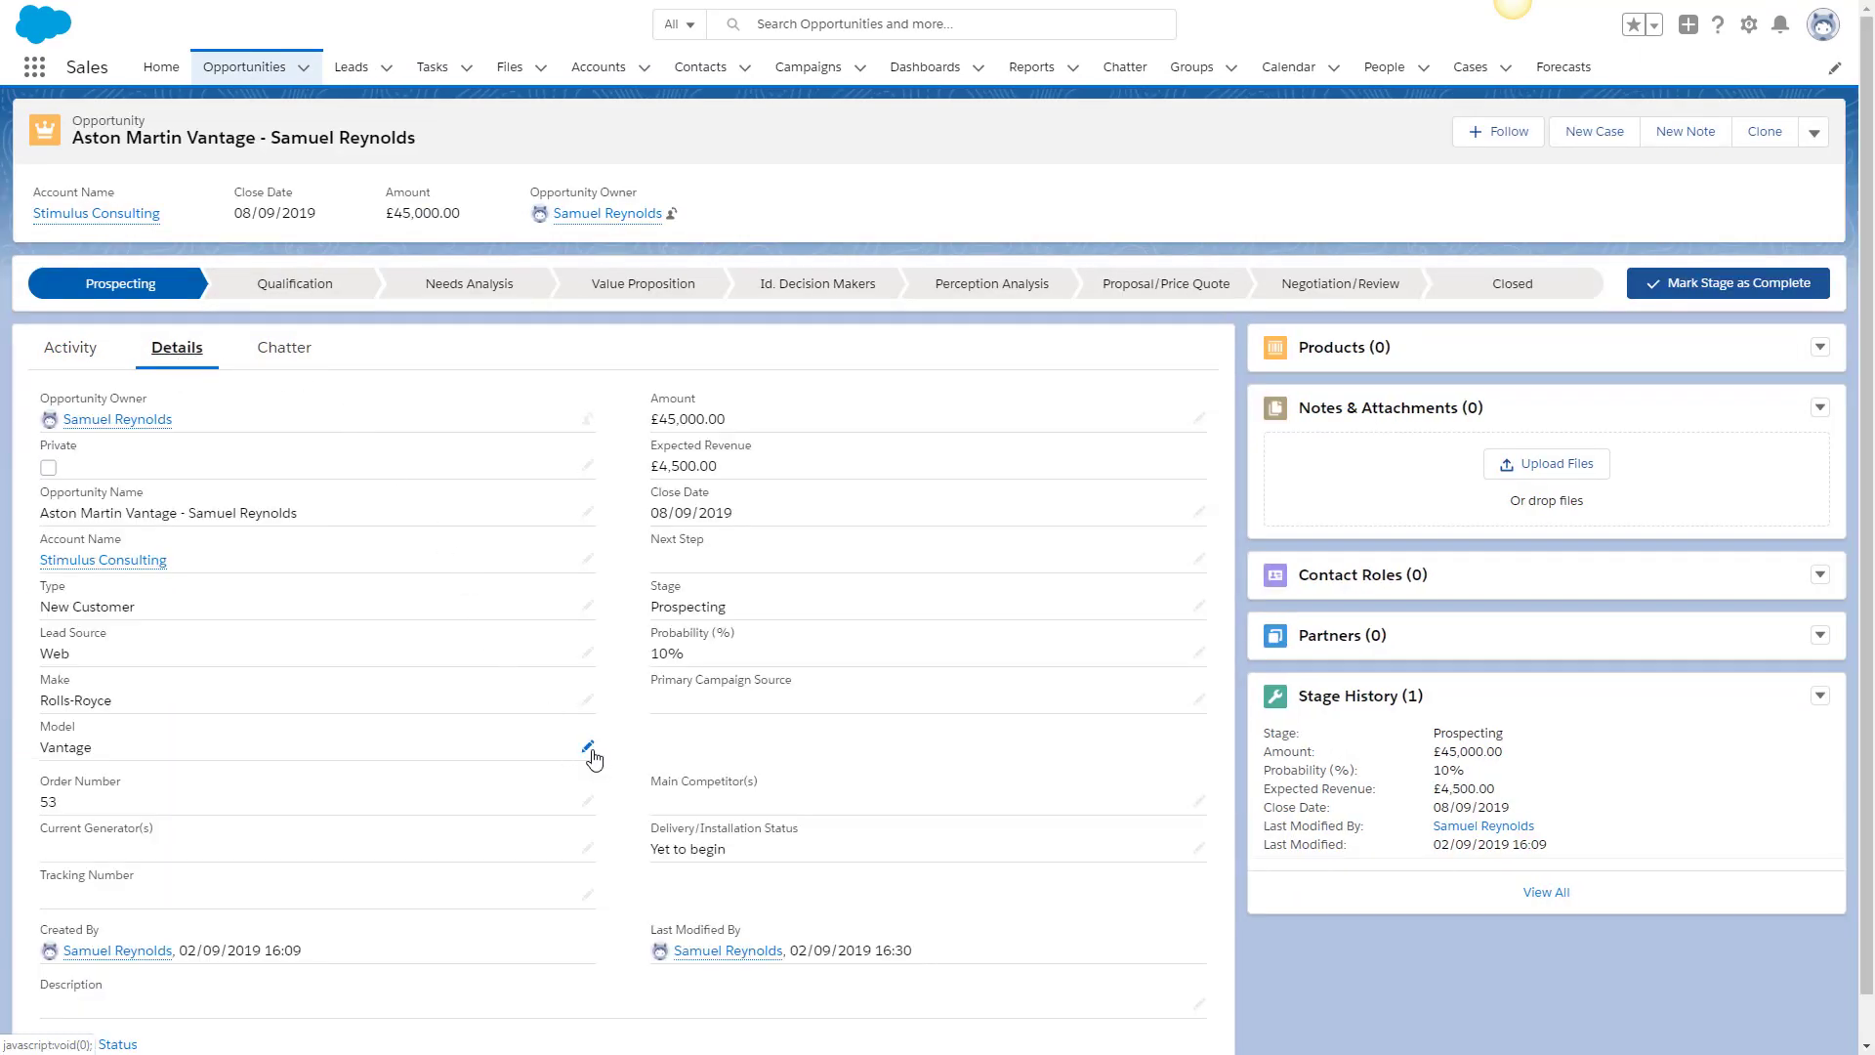
Start editing the opportunity, set its Make to BMW, and check which Model options are offered.
{"action": "left_click", "coordinate": [588, 749]}
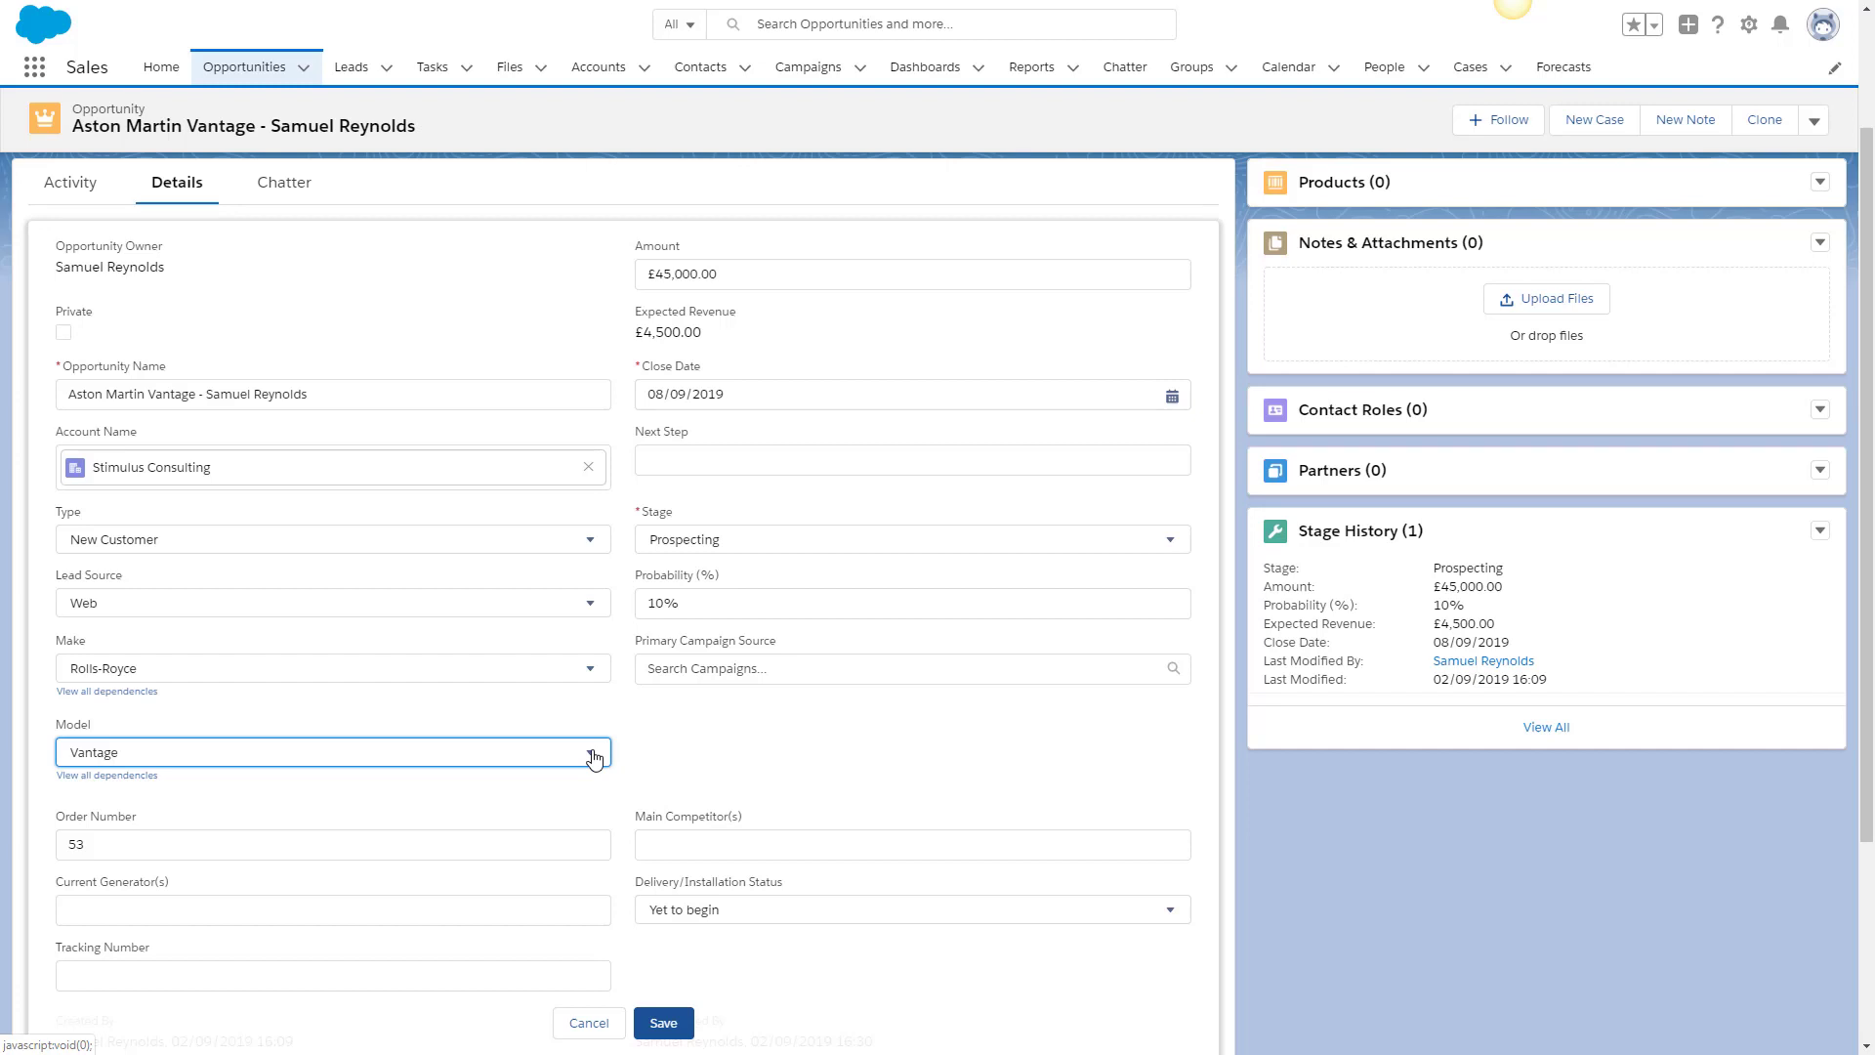
{"action": "left_click", "coordinate": [436, 668]}
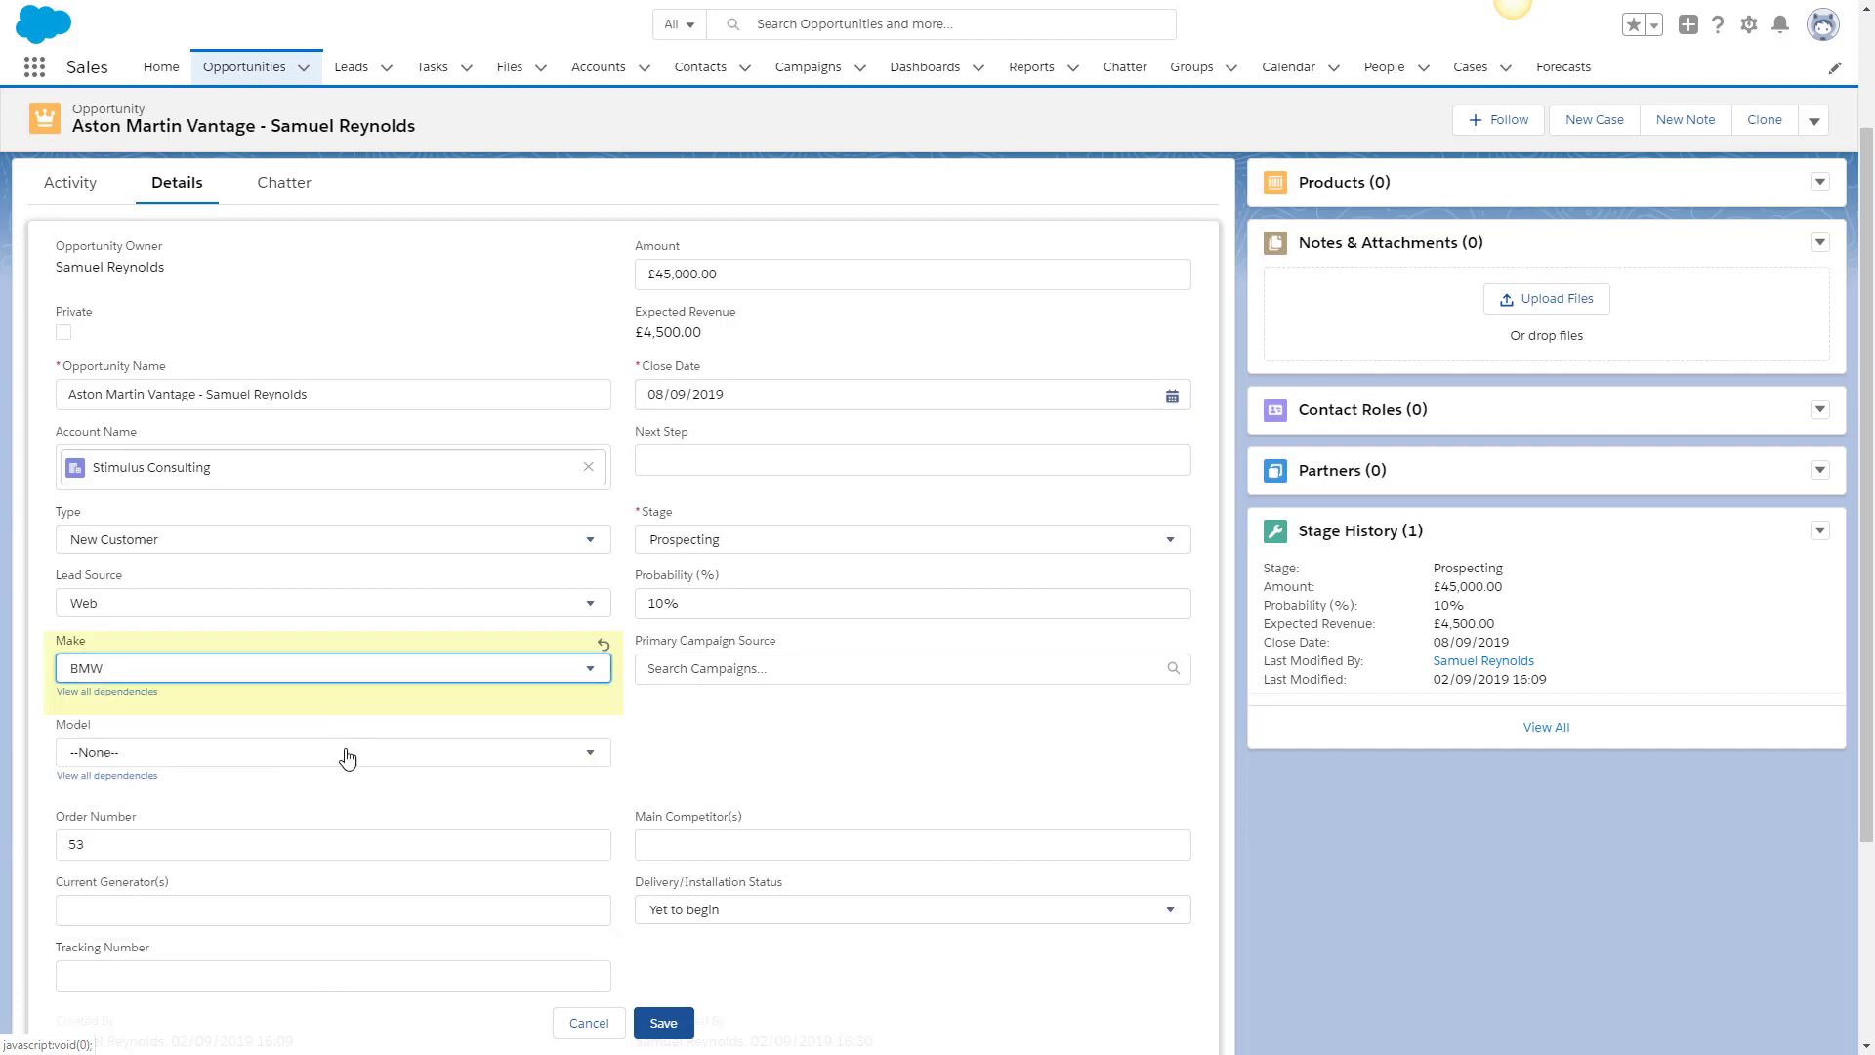
{"action": "left_click", "coordinate": [352, 767]}
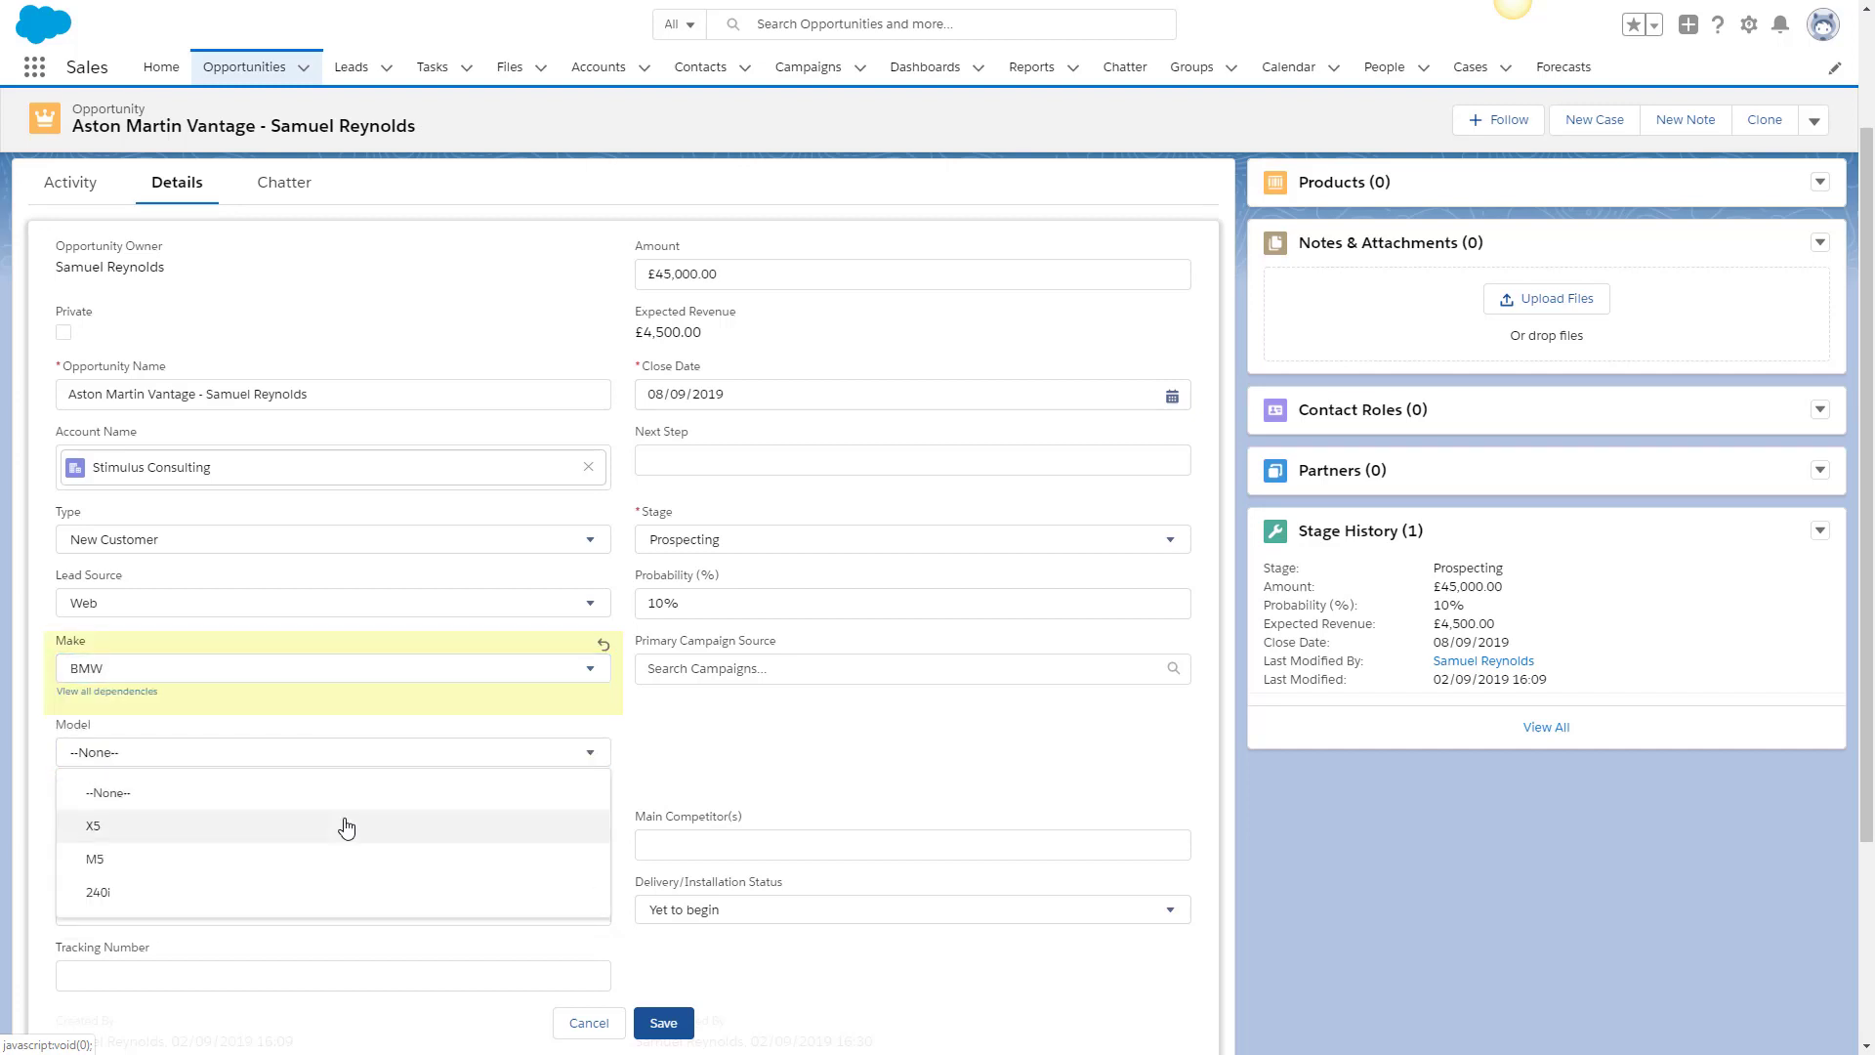
Set the opportunity's Make to Aston Martin and Model to Vantage, and save the record.
{"action": "left_click", "coordinate": [598, 670]}
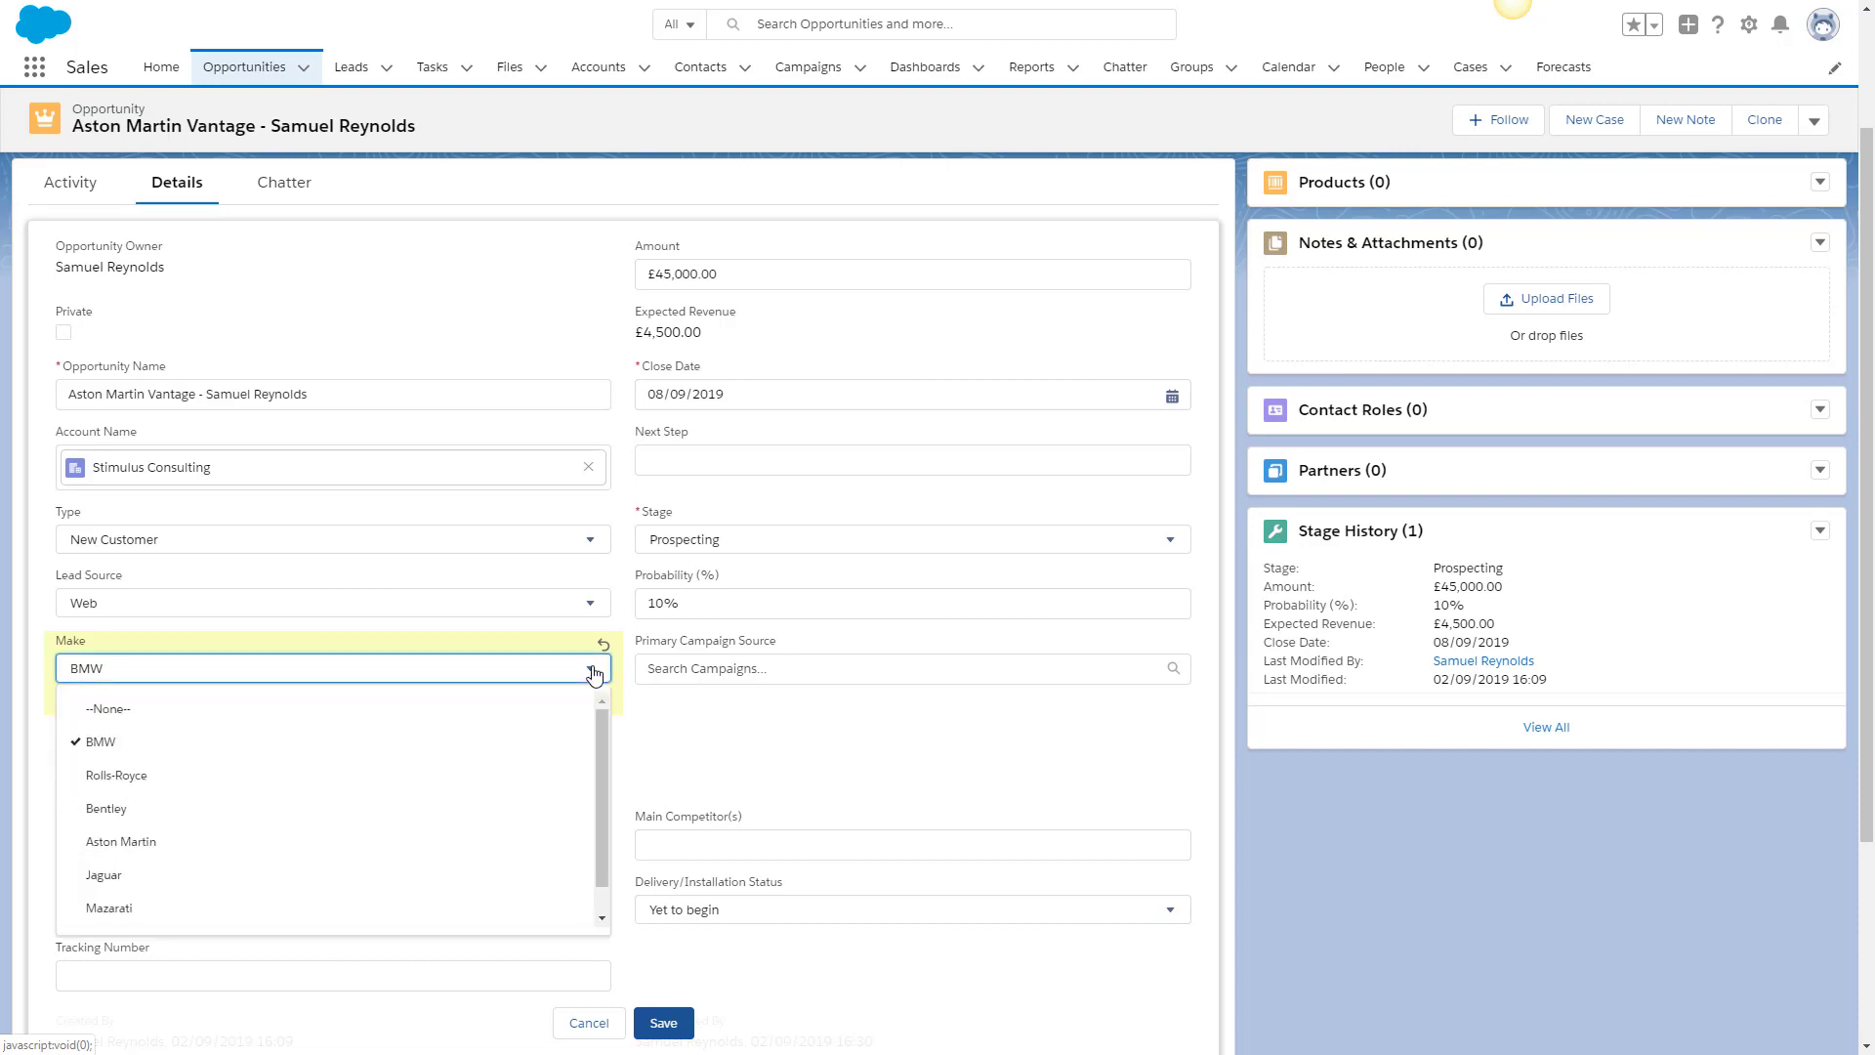
{"action": "left_click", "coordinate": [378, 843]}
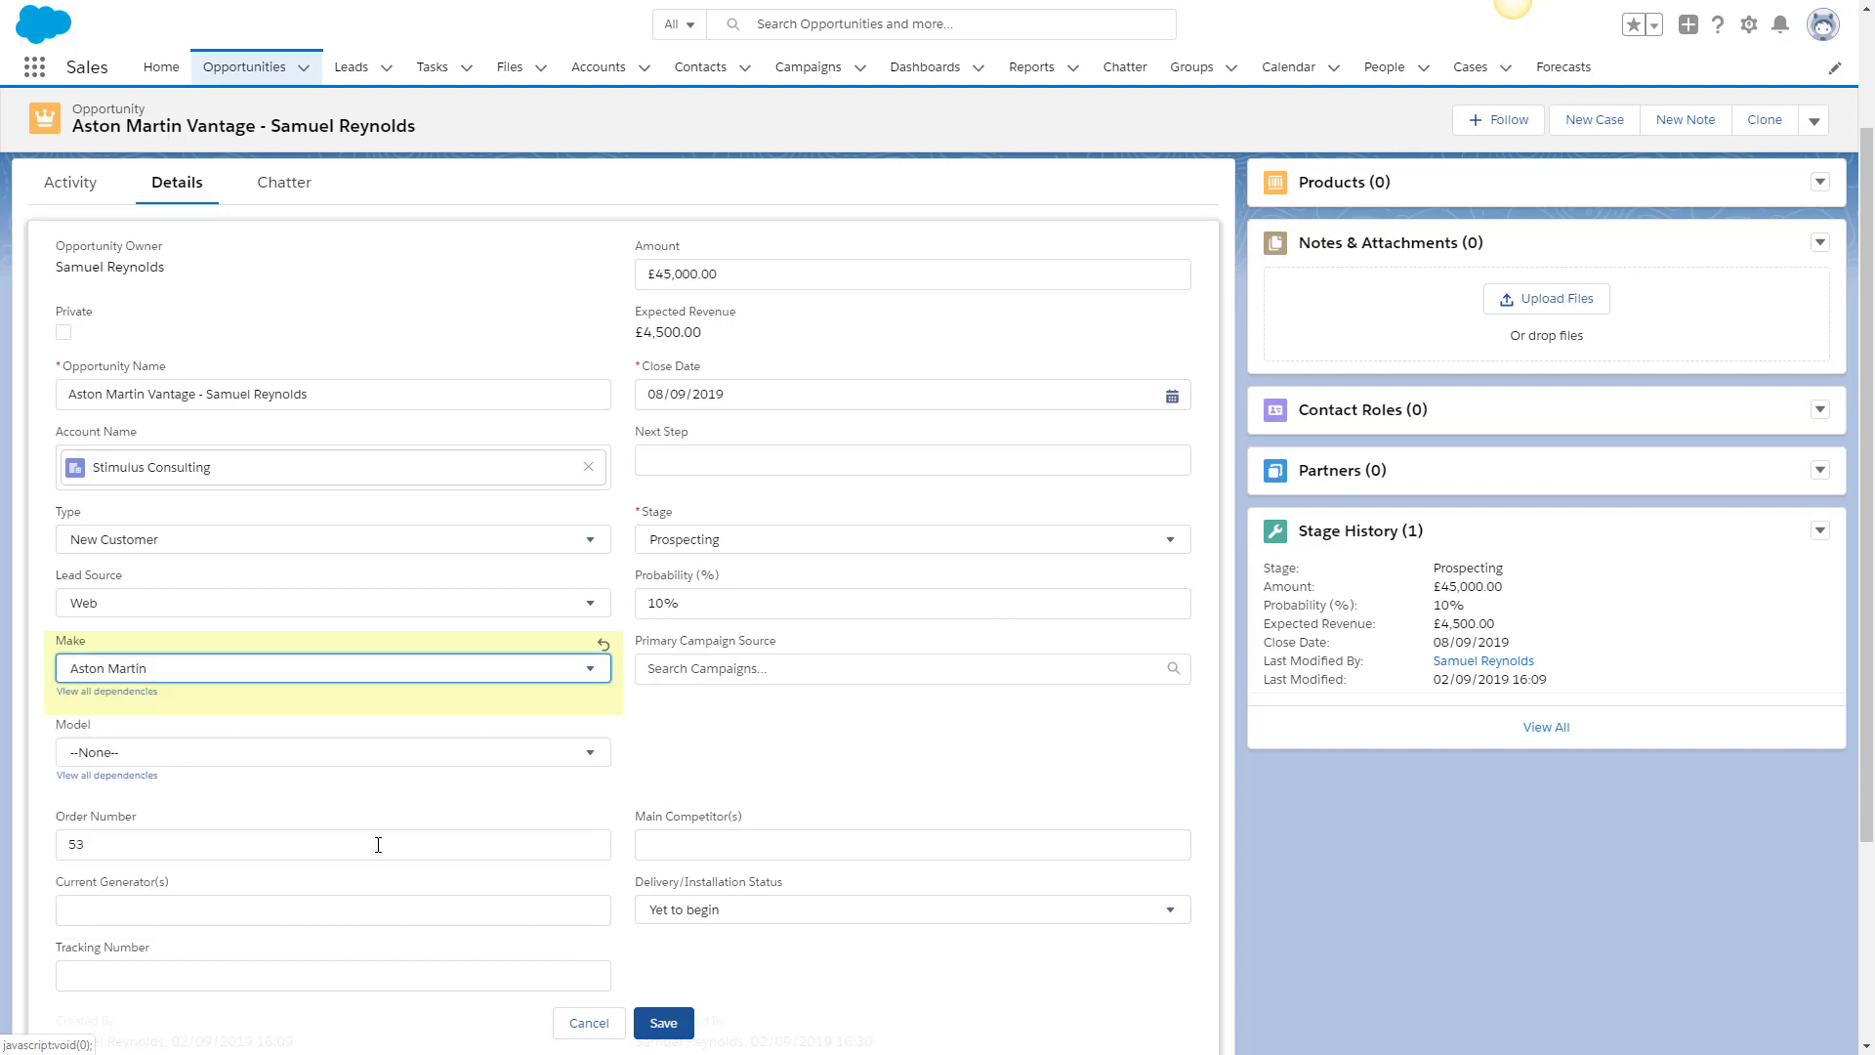
{"action": "left_click", "coordinate": [414, 756]}
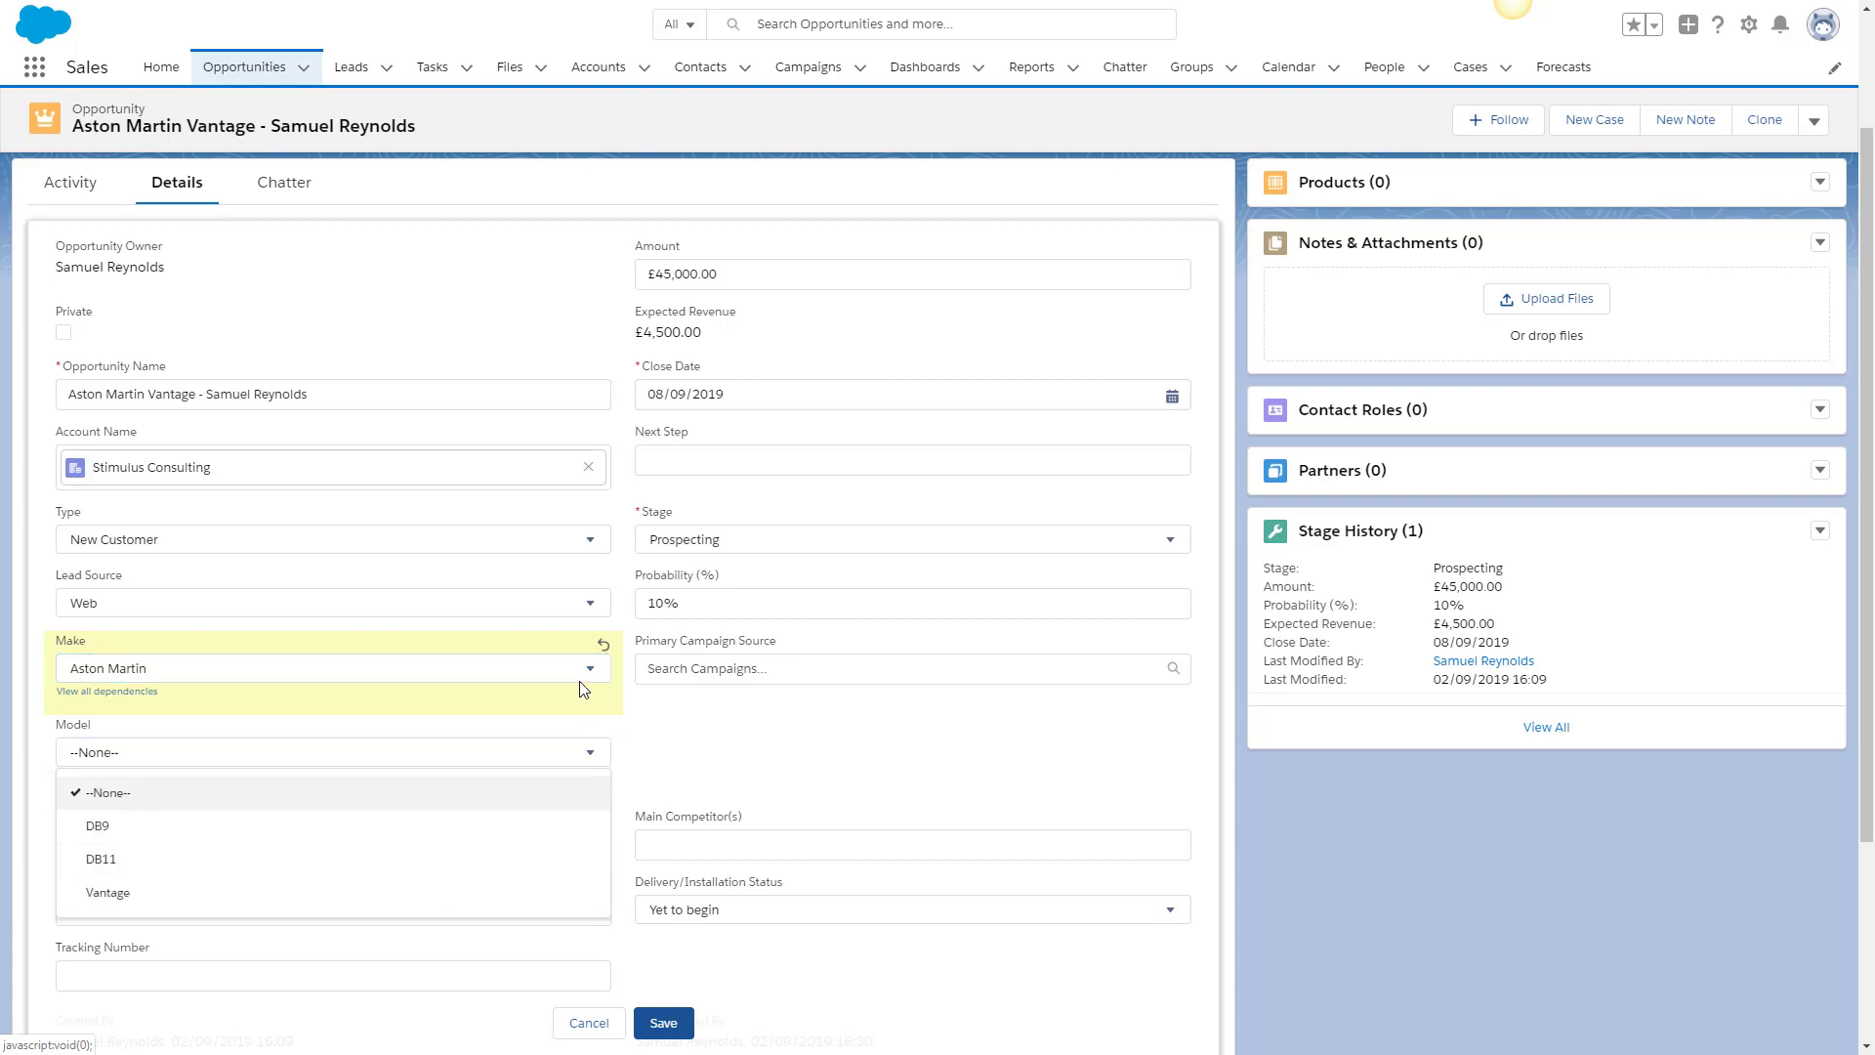
{"action": "left_click", "coordinate": [493, 895]}
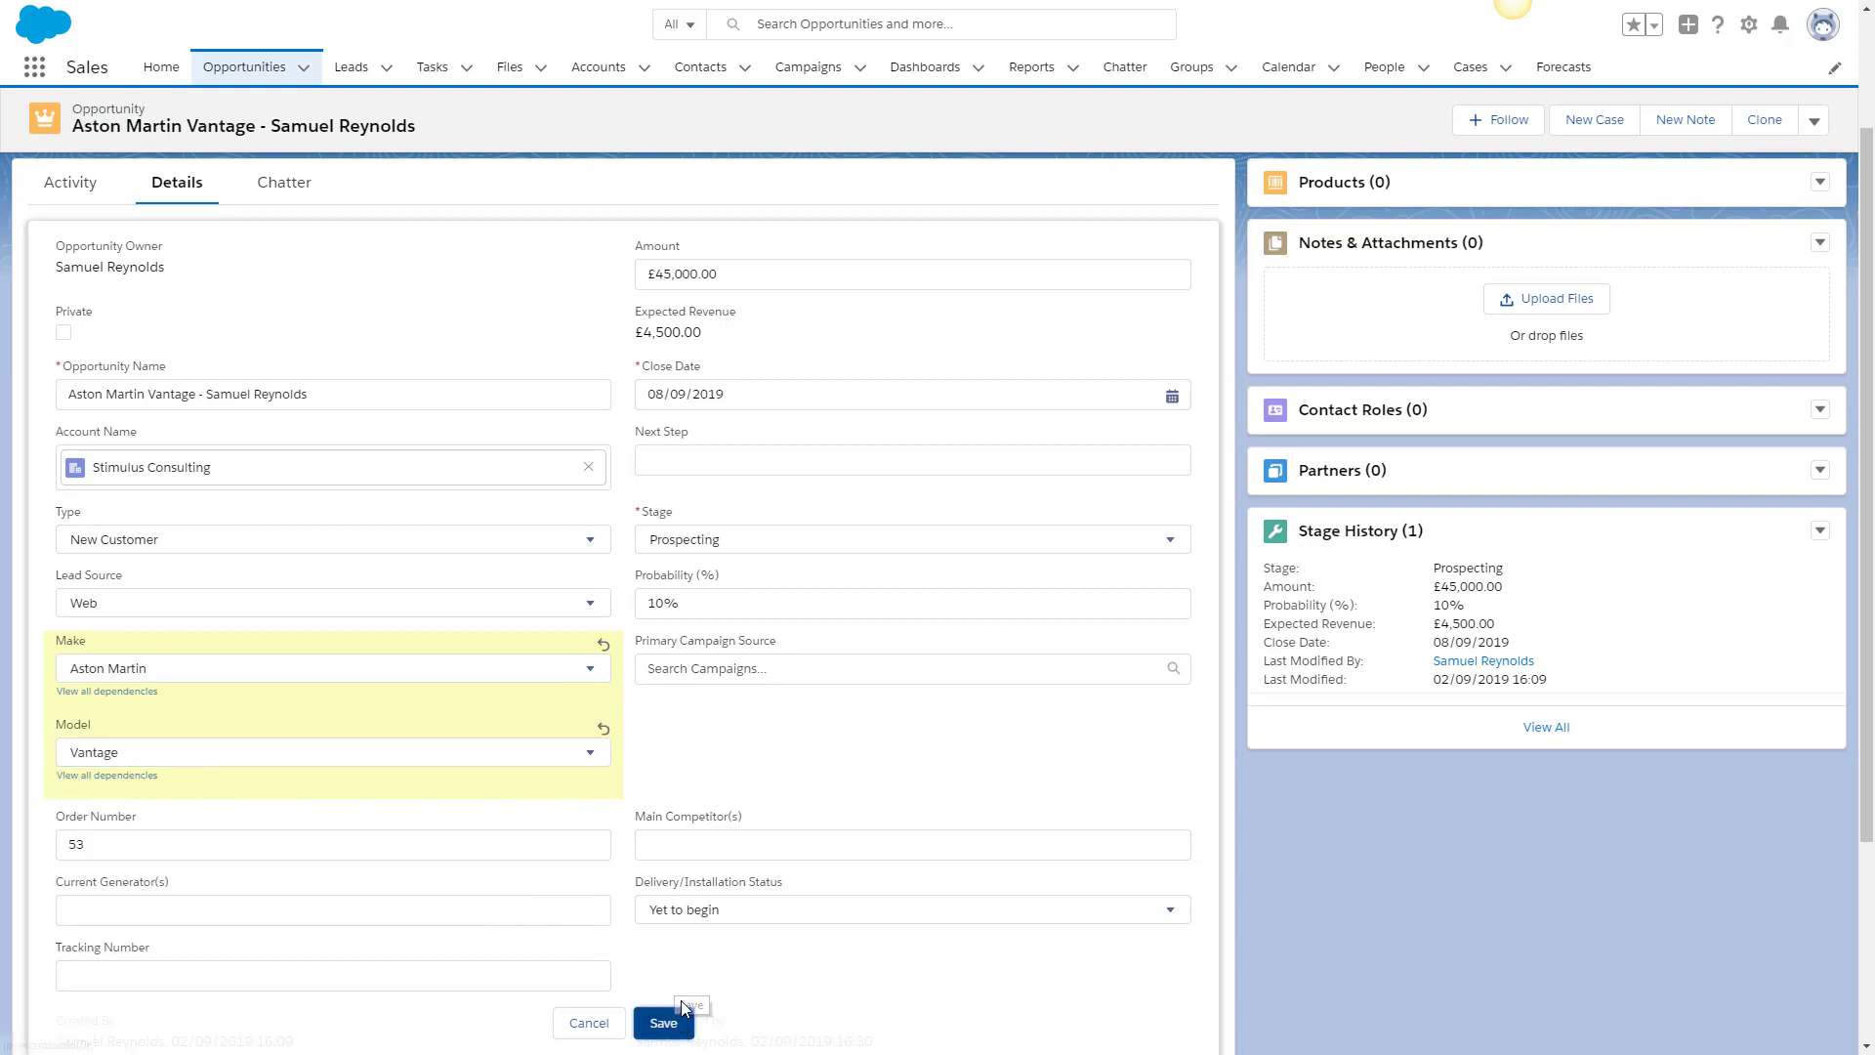
{"action": "left_click", "coordinate": [682, 1007]}
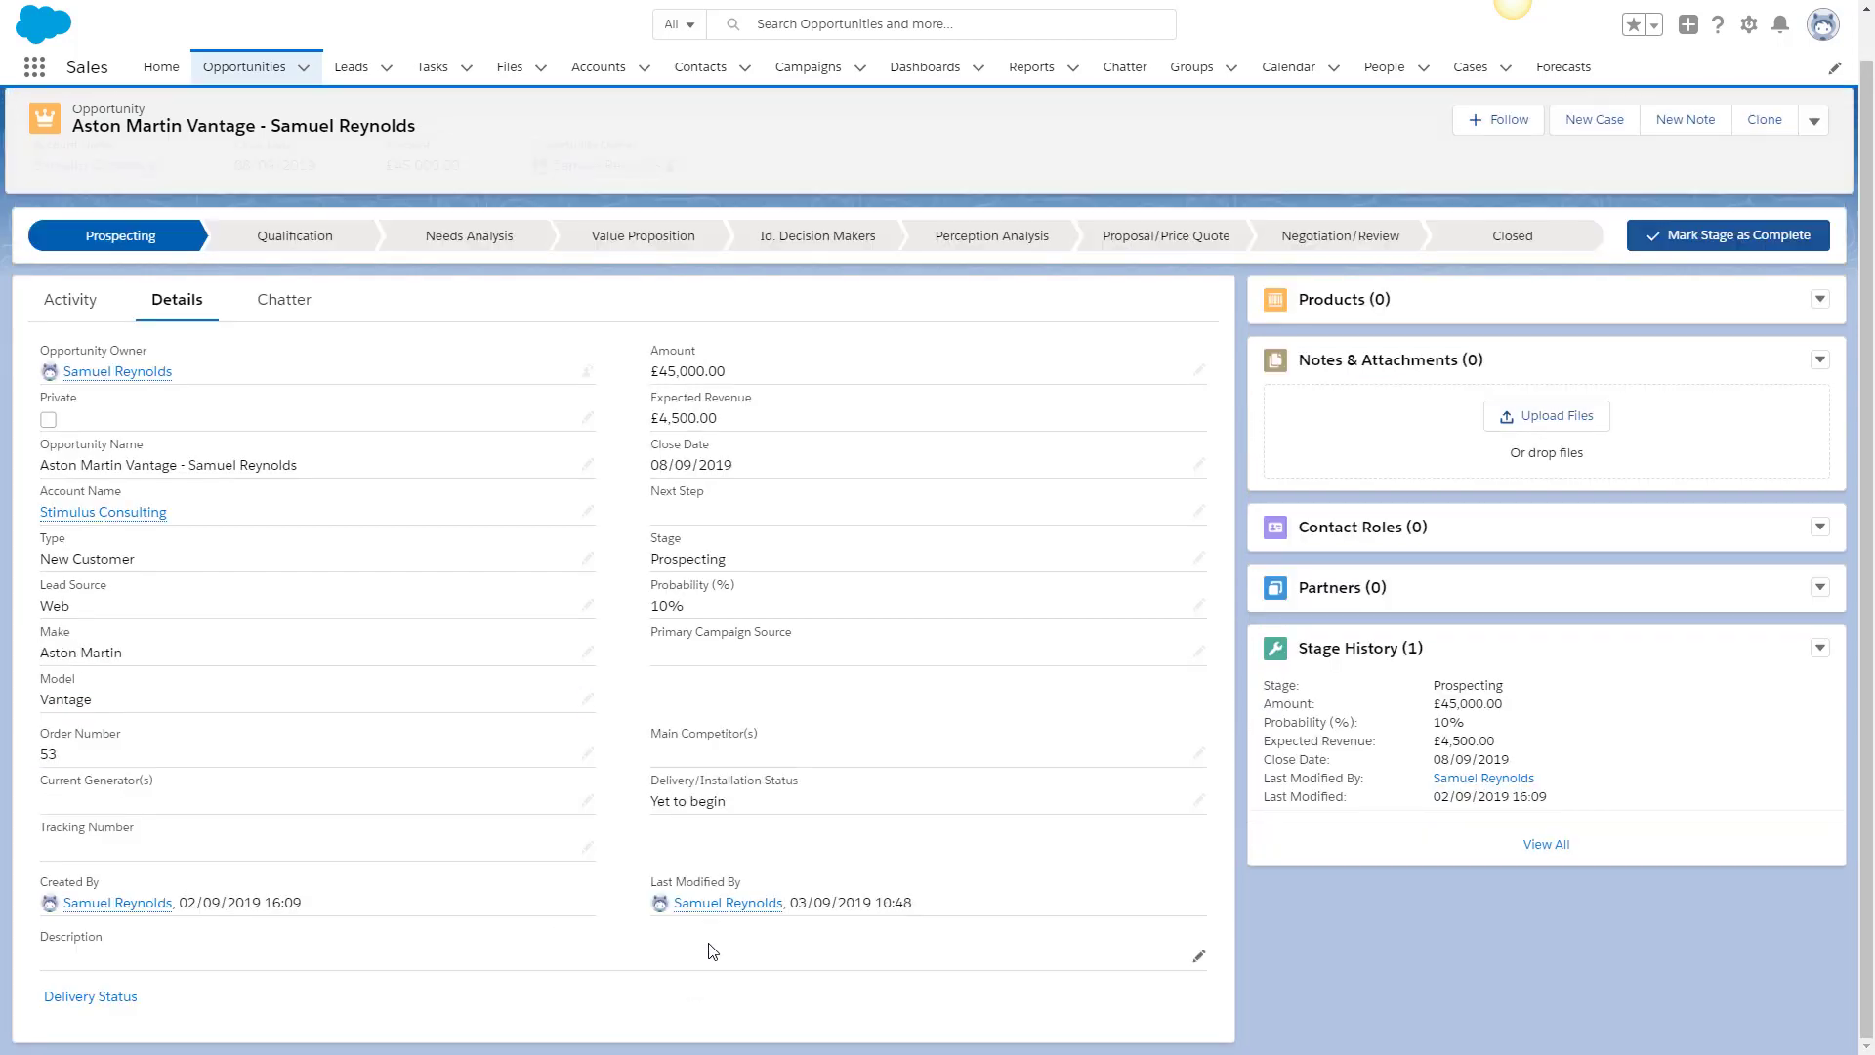